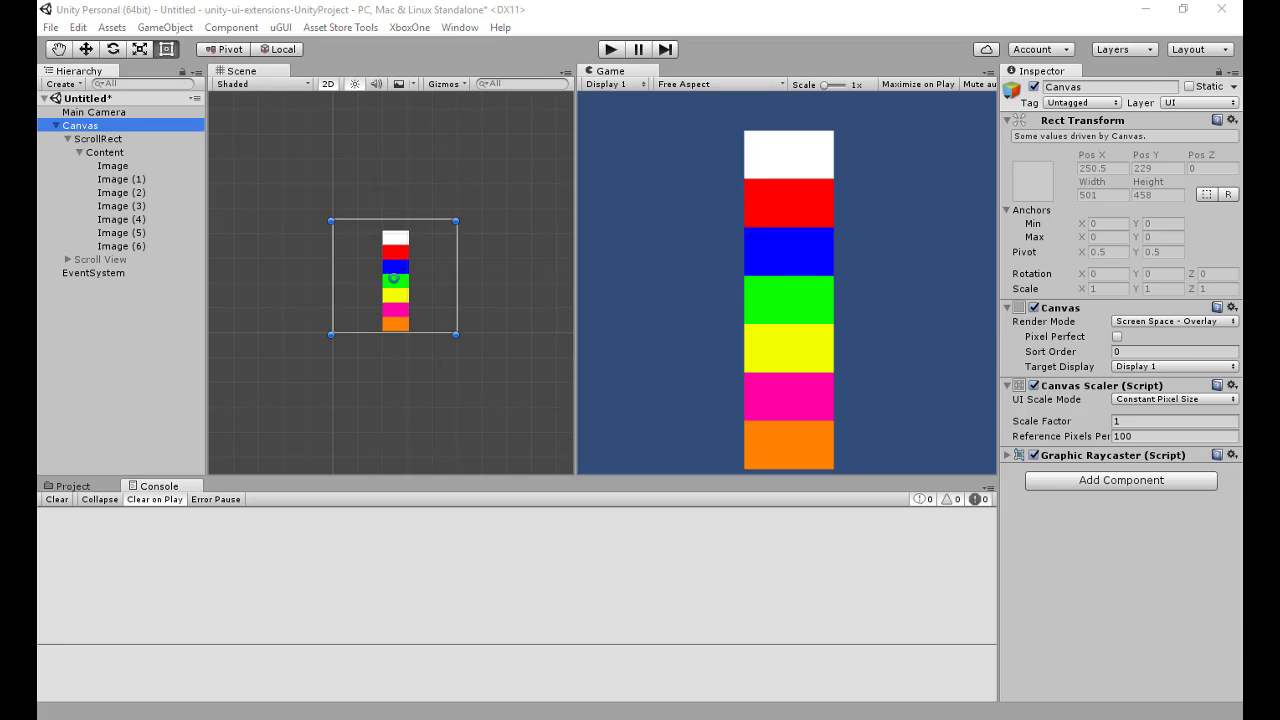
Review the list of controls in the Scroll Rect Controls note and close the note
key("alt+Tab")
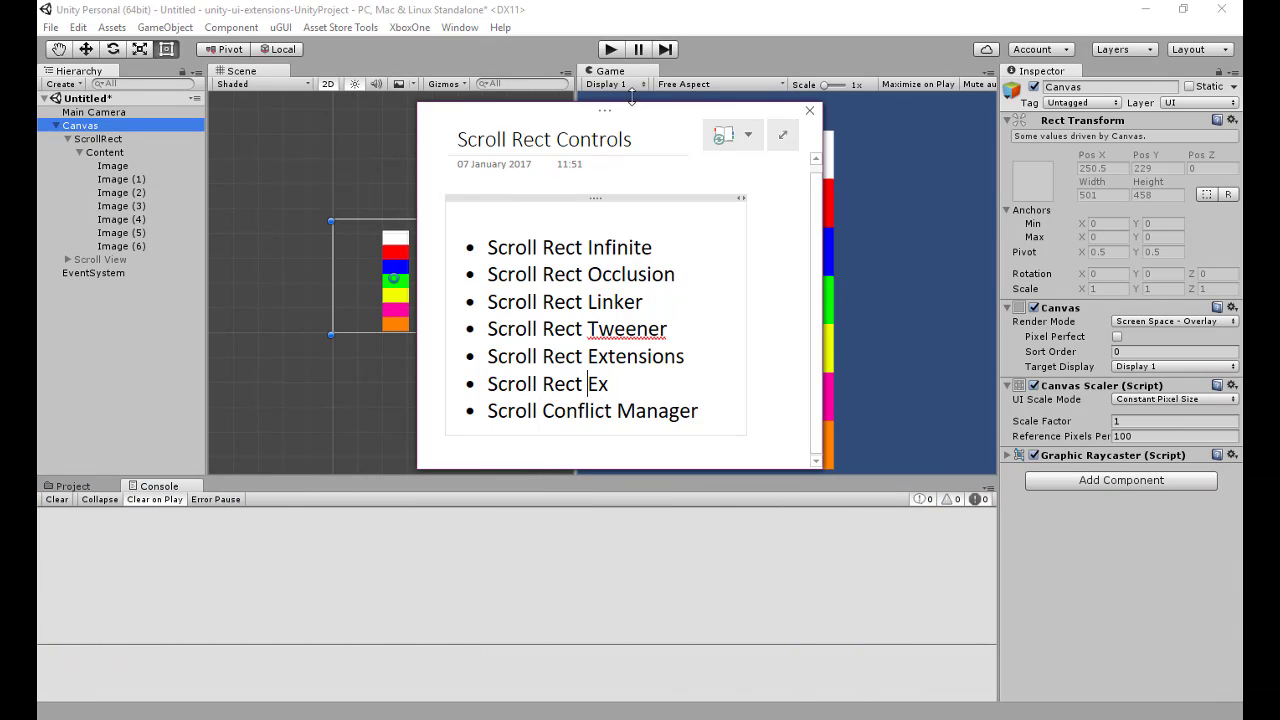
left_click(809, 110)
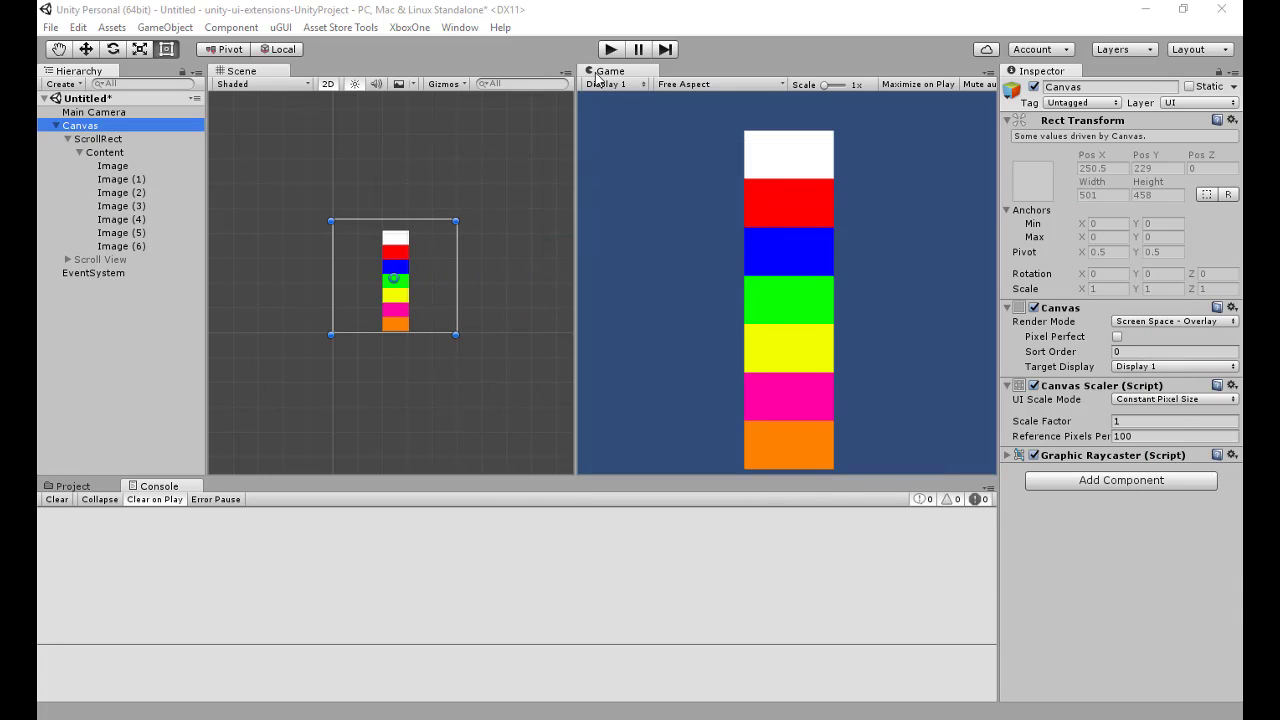
Inspect the components on the ScrollRect object and its Content child
left_click(101, 140)
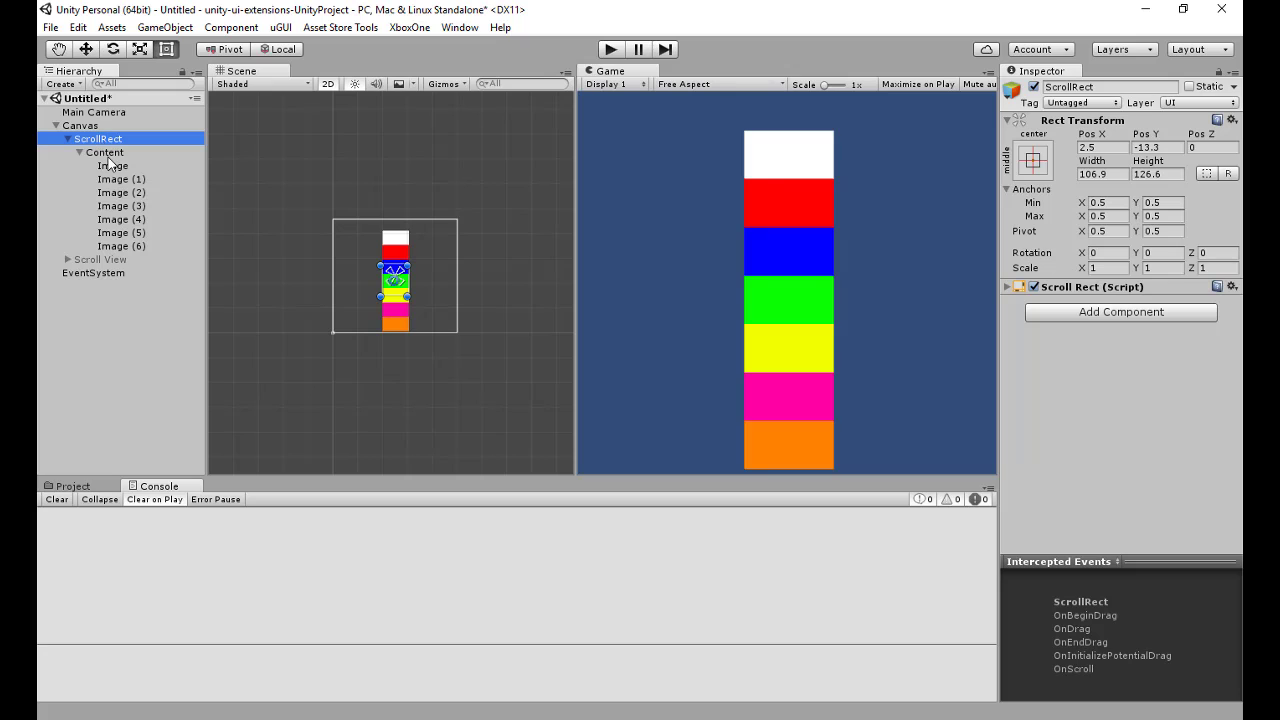
left_click(110, 155)
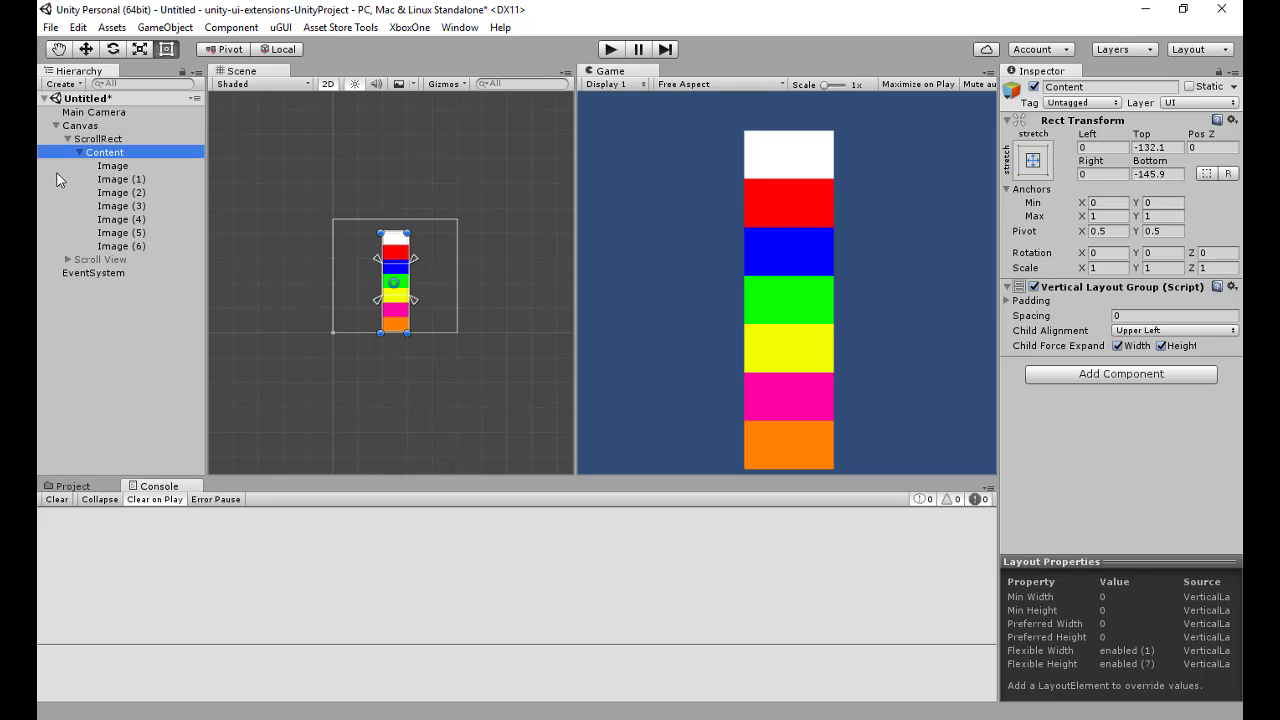
left_click(91, 140)
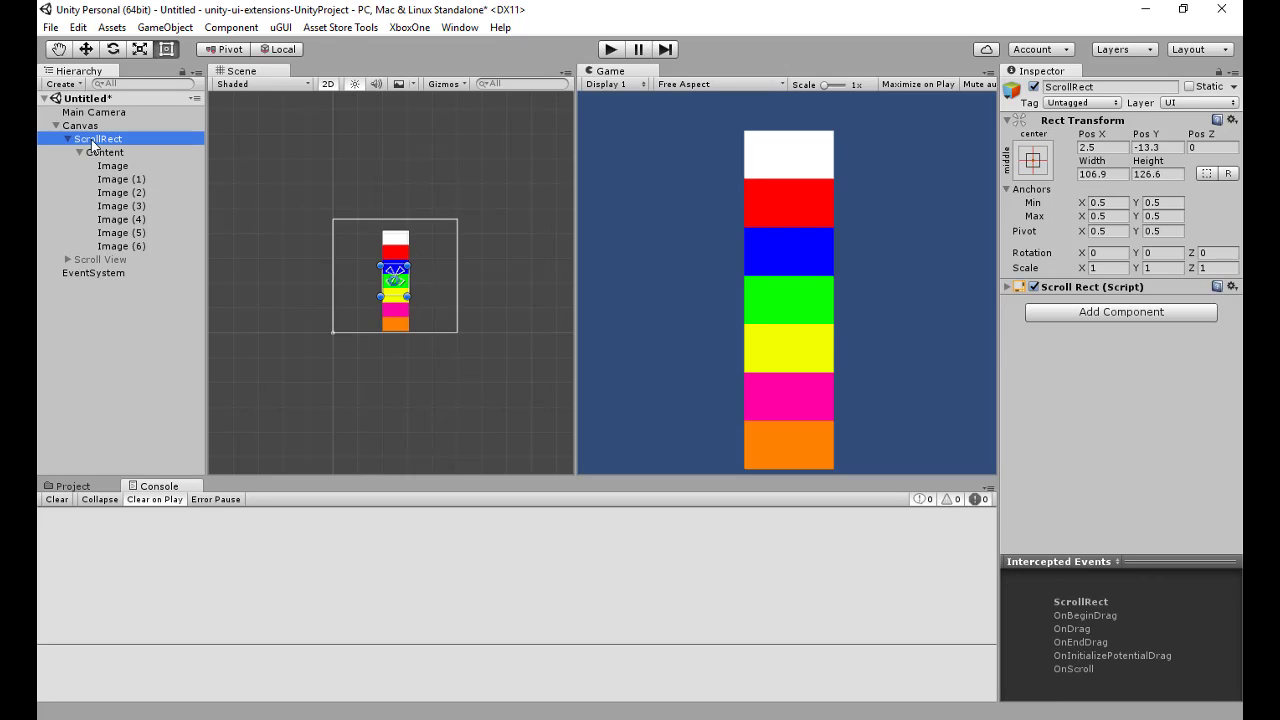
Run the scene, scroll the coloured image list down and up to test the standard Scroll Rect, and stop playback
left_click(609, 49)
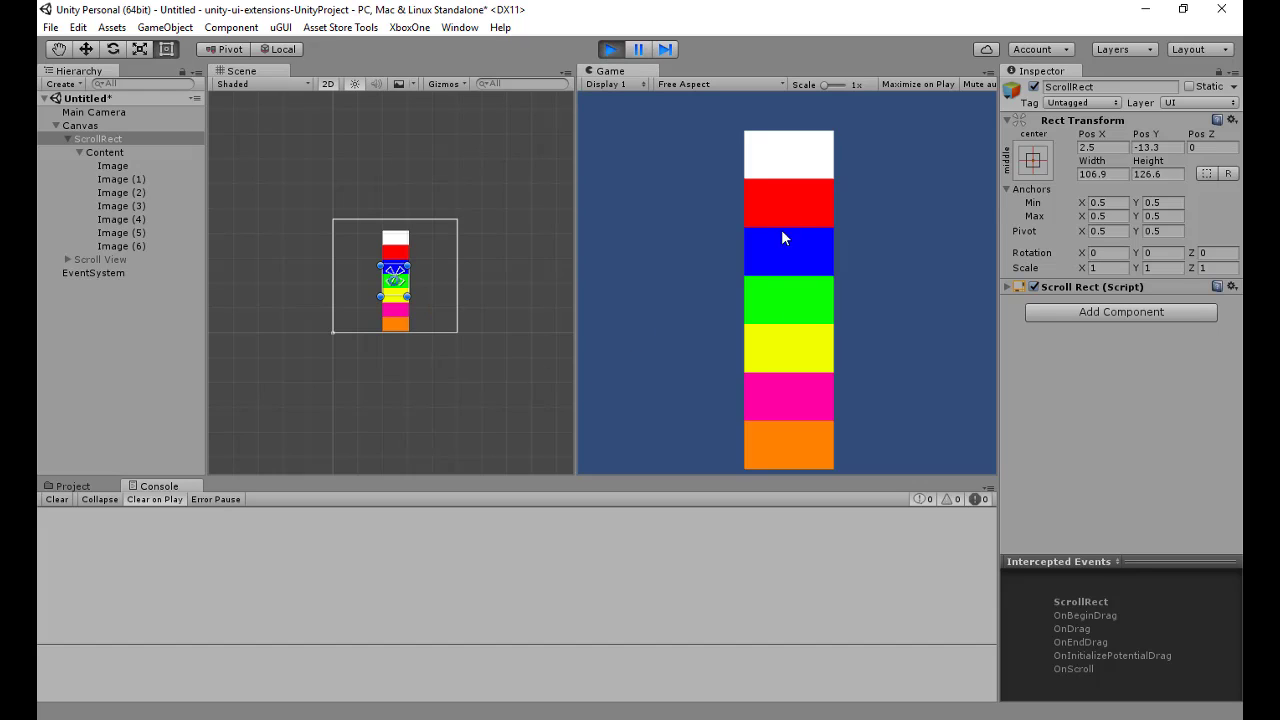
left_click_drag(778, 256, 694, 466)
left_click_drag(835, 463, 650, 120)
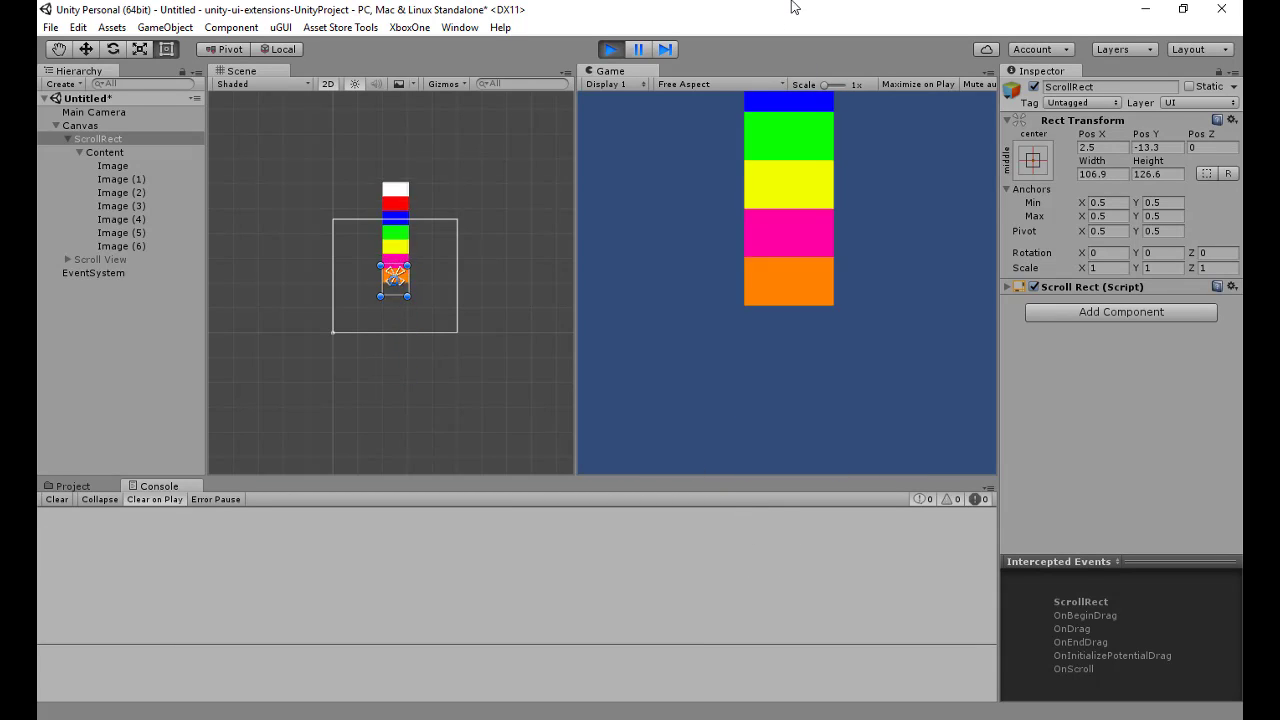
left_click(610, 49)
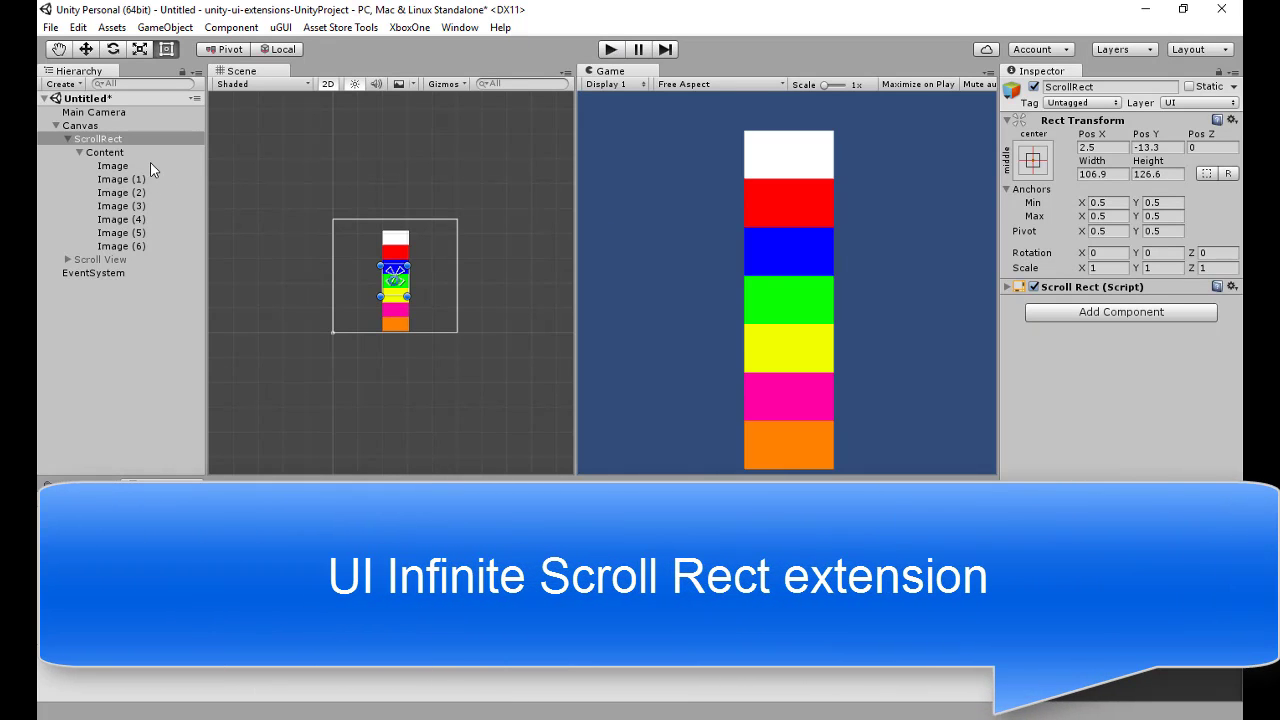
Add the UI Infinite Scroll component to the ScrollRect object
left_click(1129, 311)
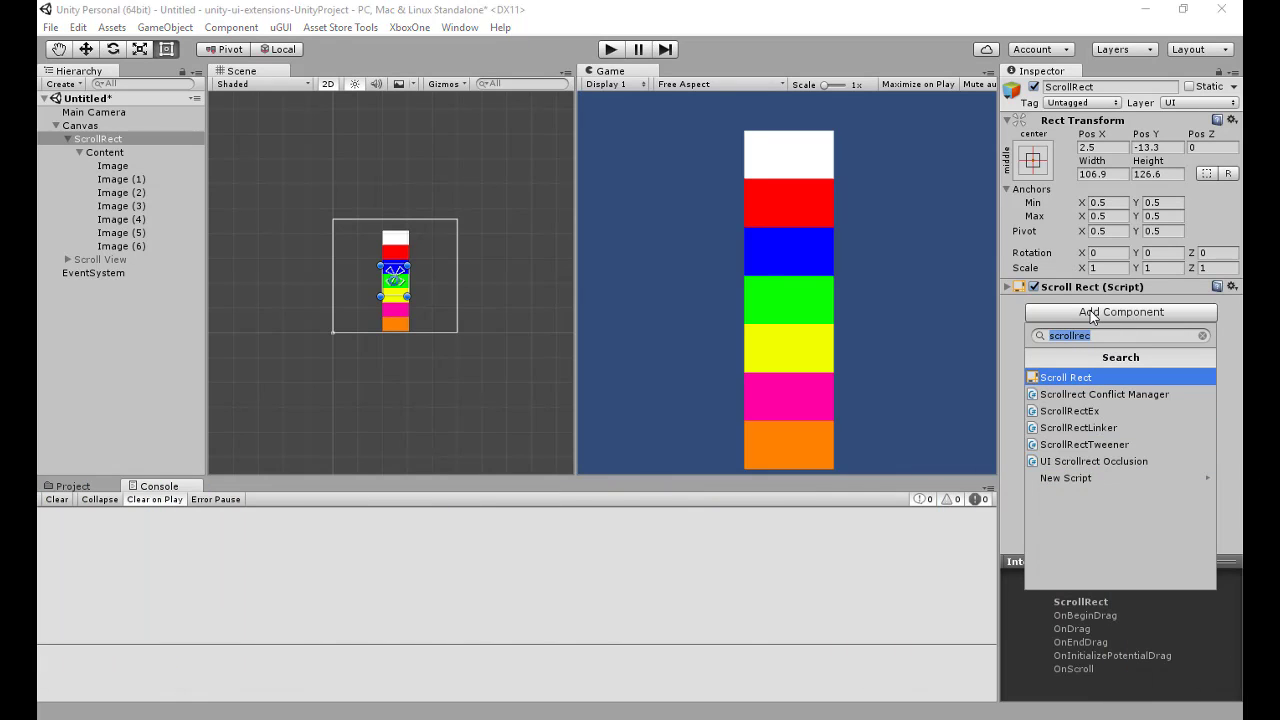
type("in")
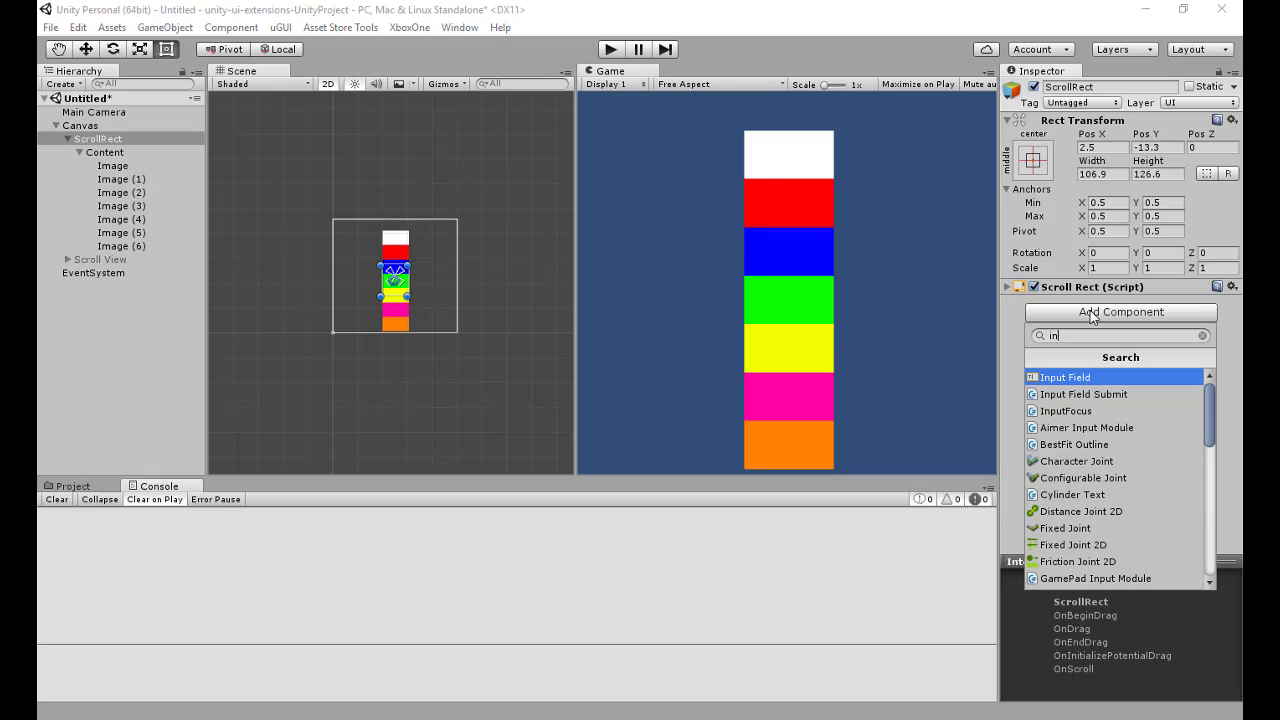
type("fi")
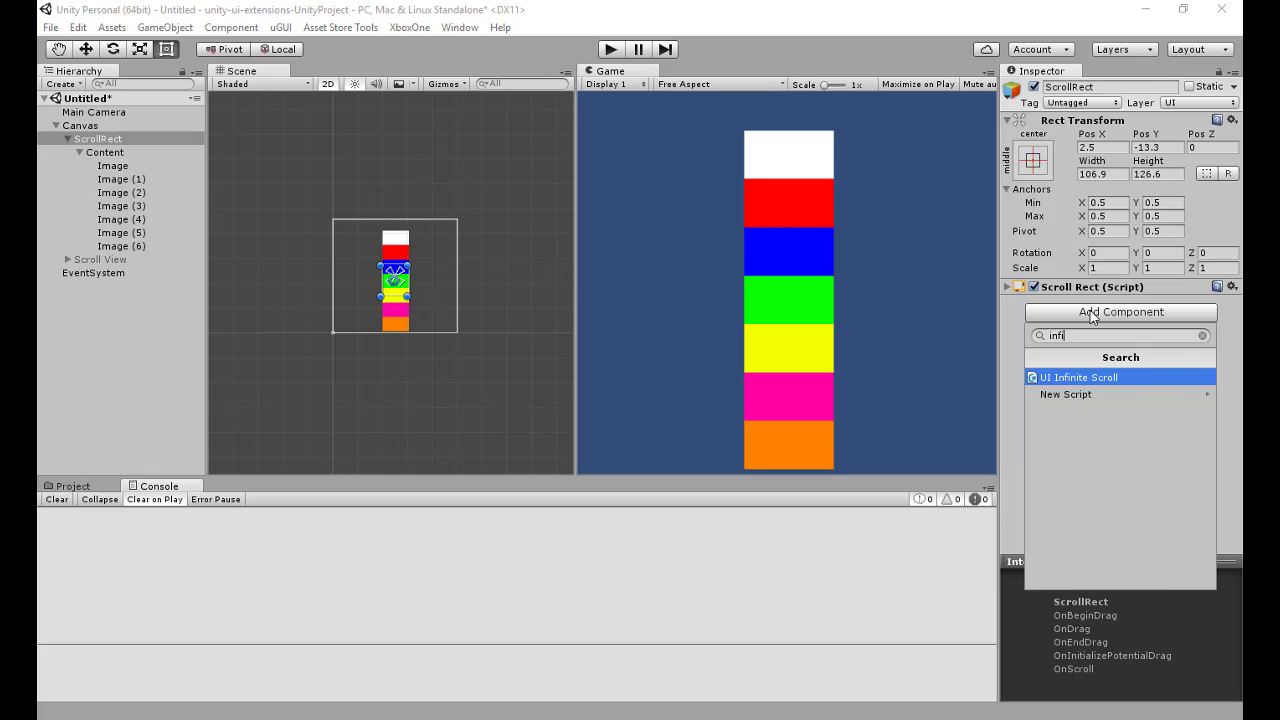
left_click(1105, 378)
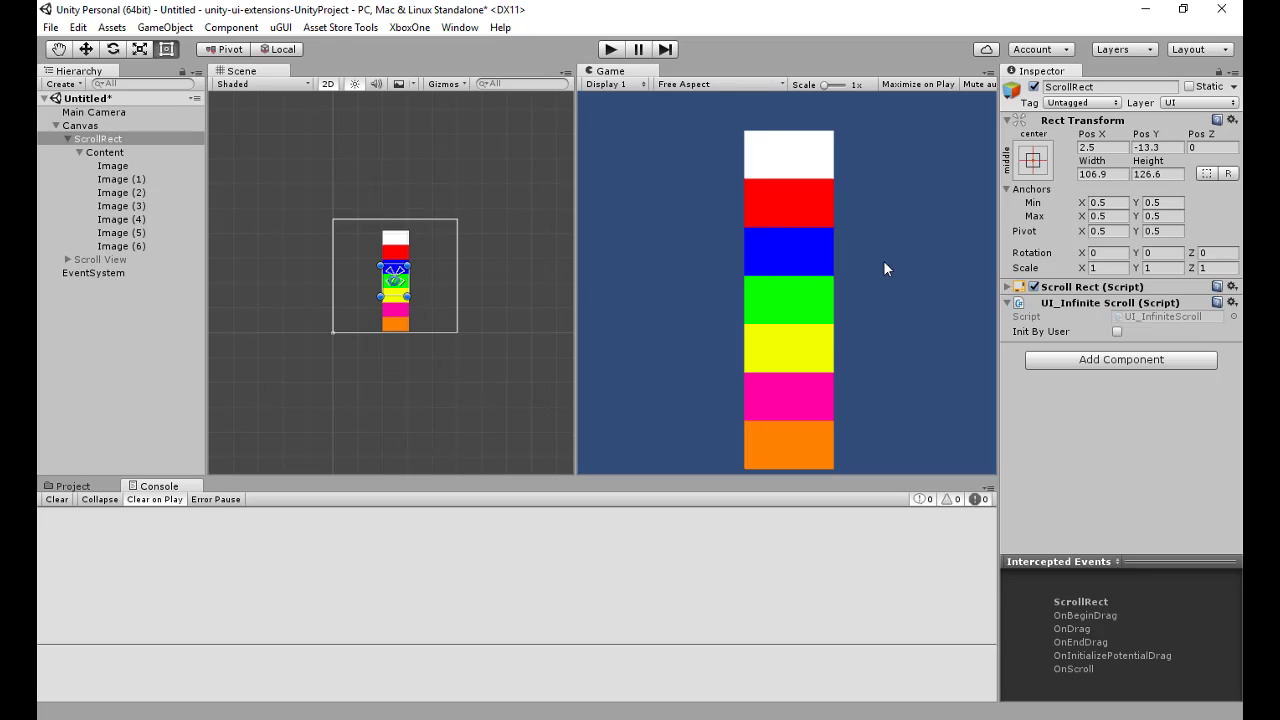
Add a Rect Mask 2D component to the ScrollRect object
left_click(105, 140)
left_click(1072, 360)
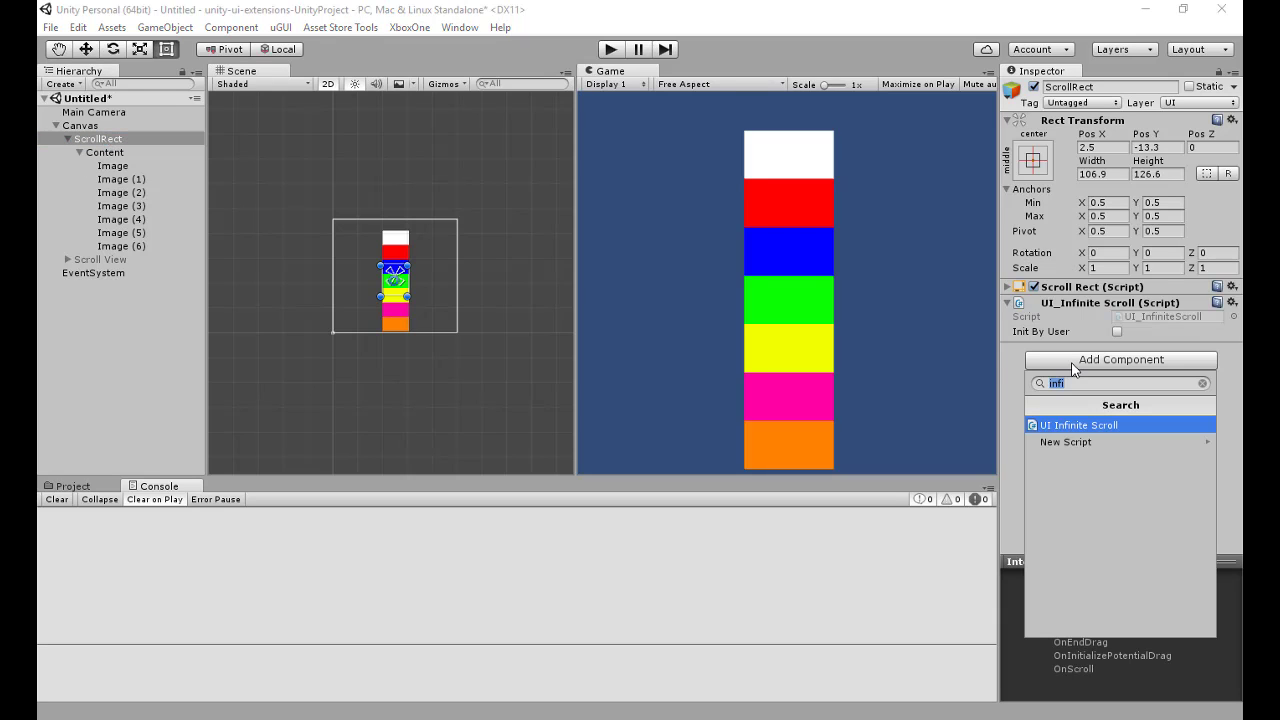
type("rect")
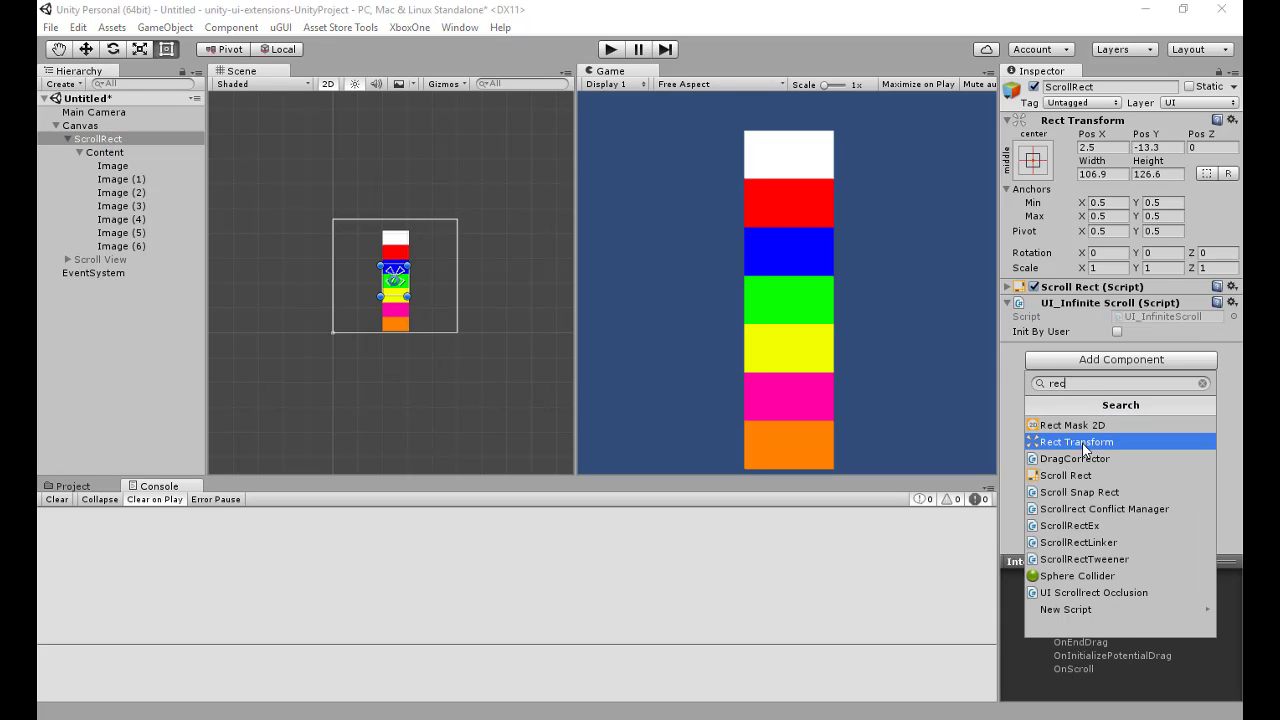
left_click(1085, 428)
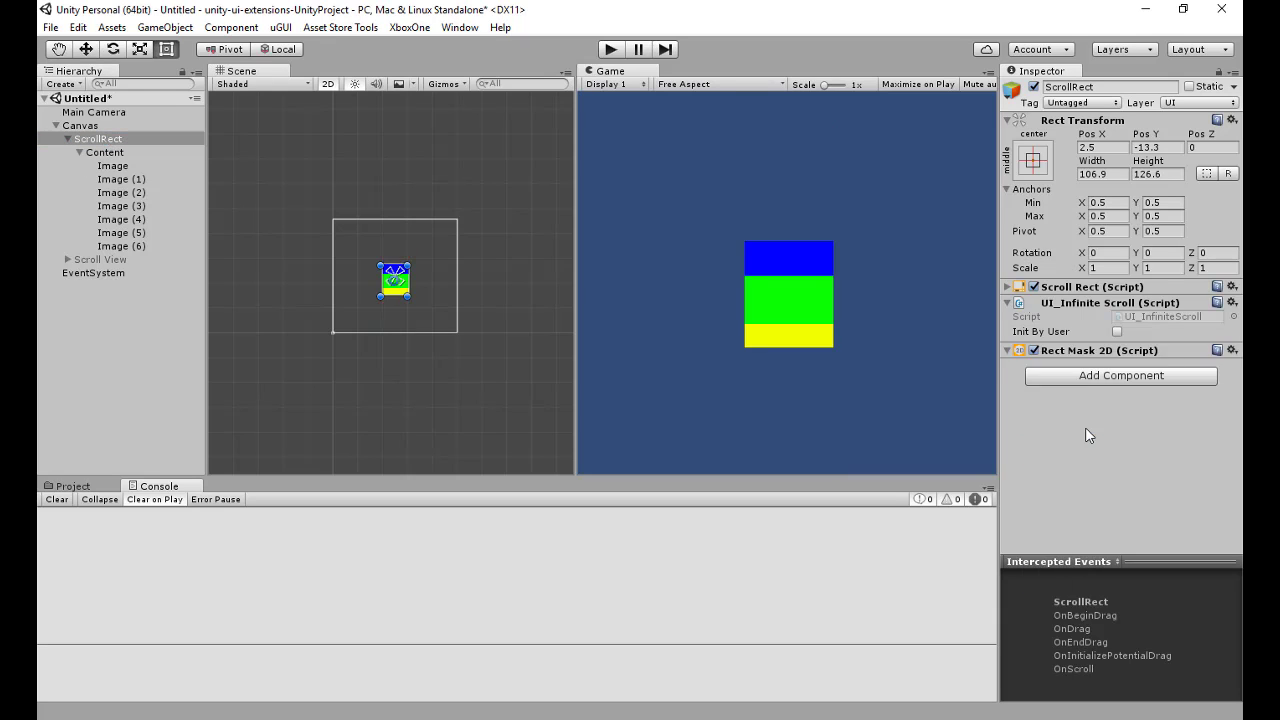
Run the scene and scroll the masked image list downward to test the infinite scrolling
left_click(611, 49)
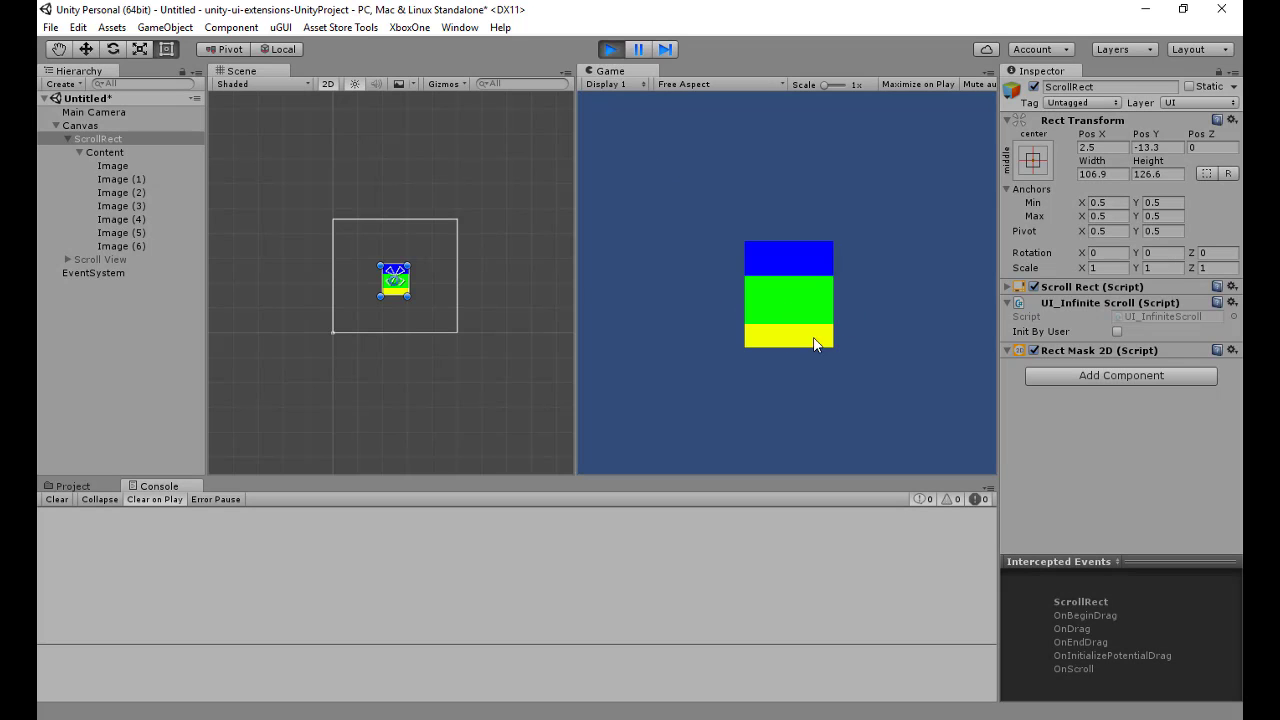
left_click_drag(799, 277, 742, 331)
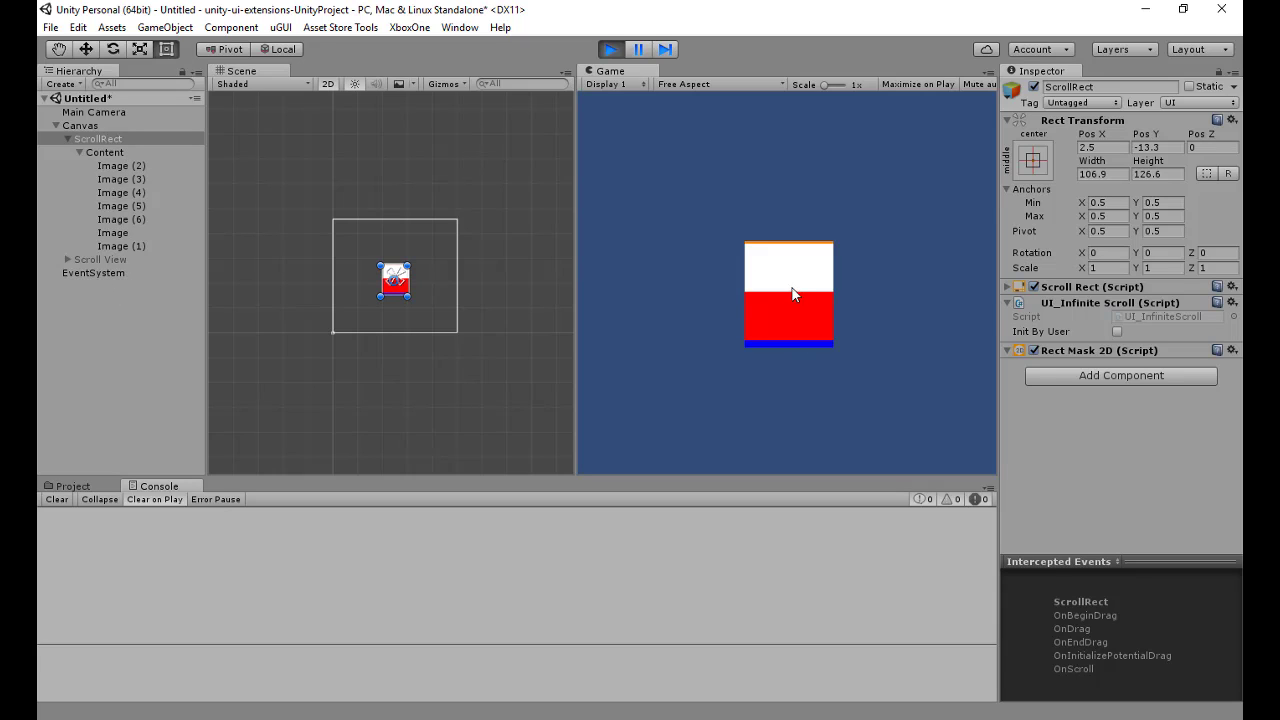
left_click_drag(794, 291, 782, 657)
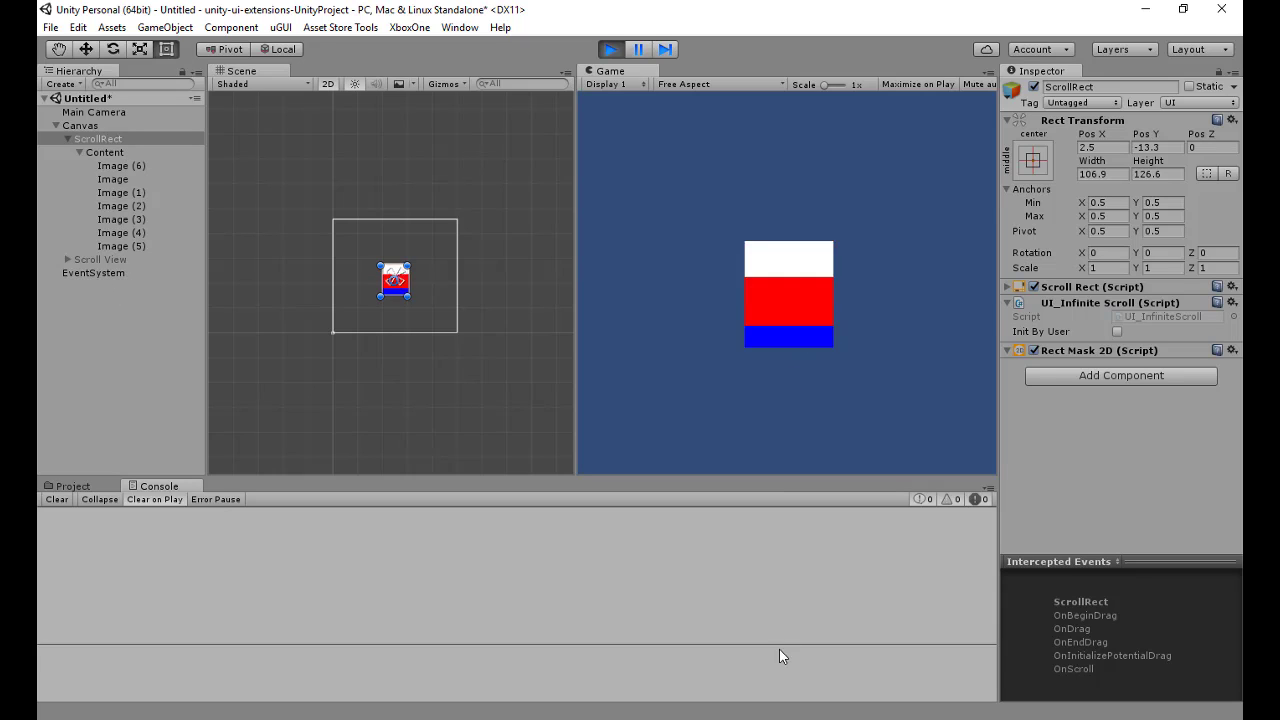
Disable the Rect Mask 2D during play and scroll the unmasked list repeatedly to examine how the images are reordered
left_click(1035, 351)
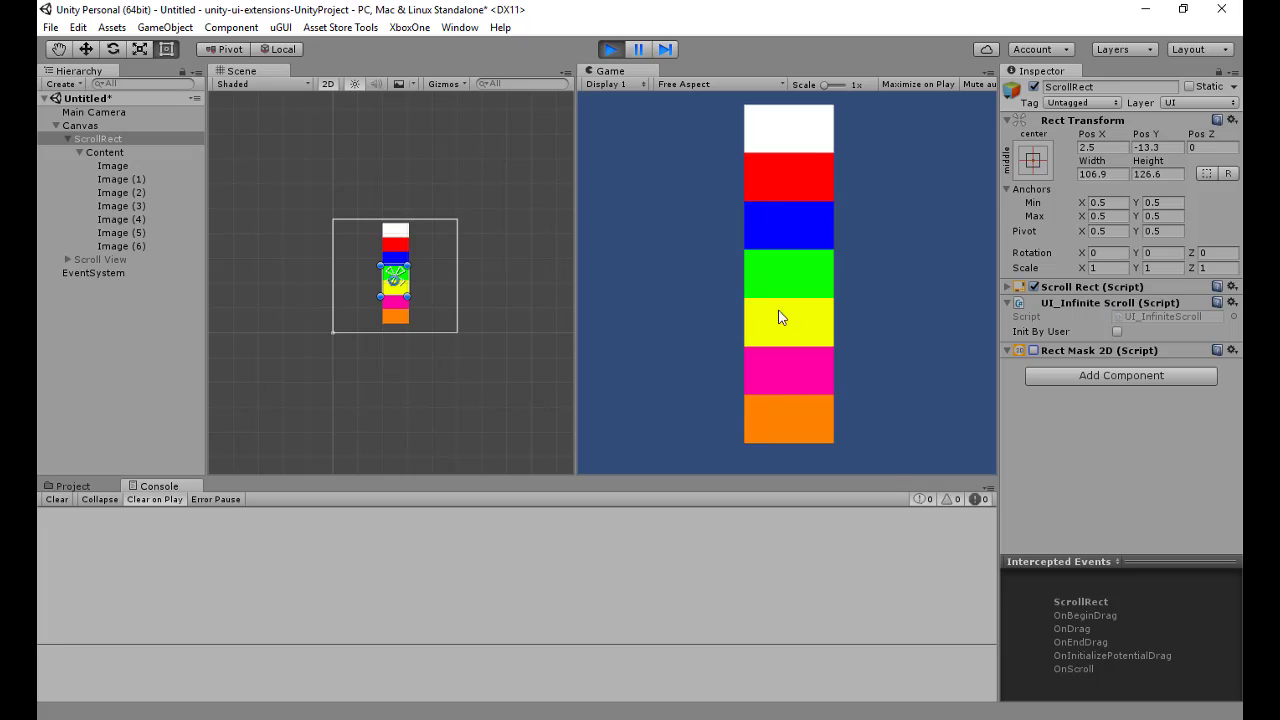
left_click_drag(780, 314, 765, 580)
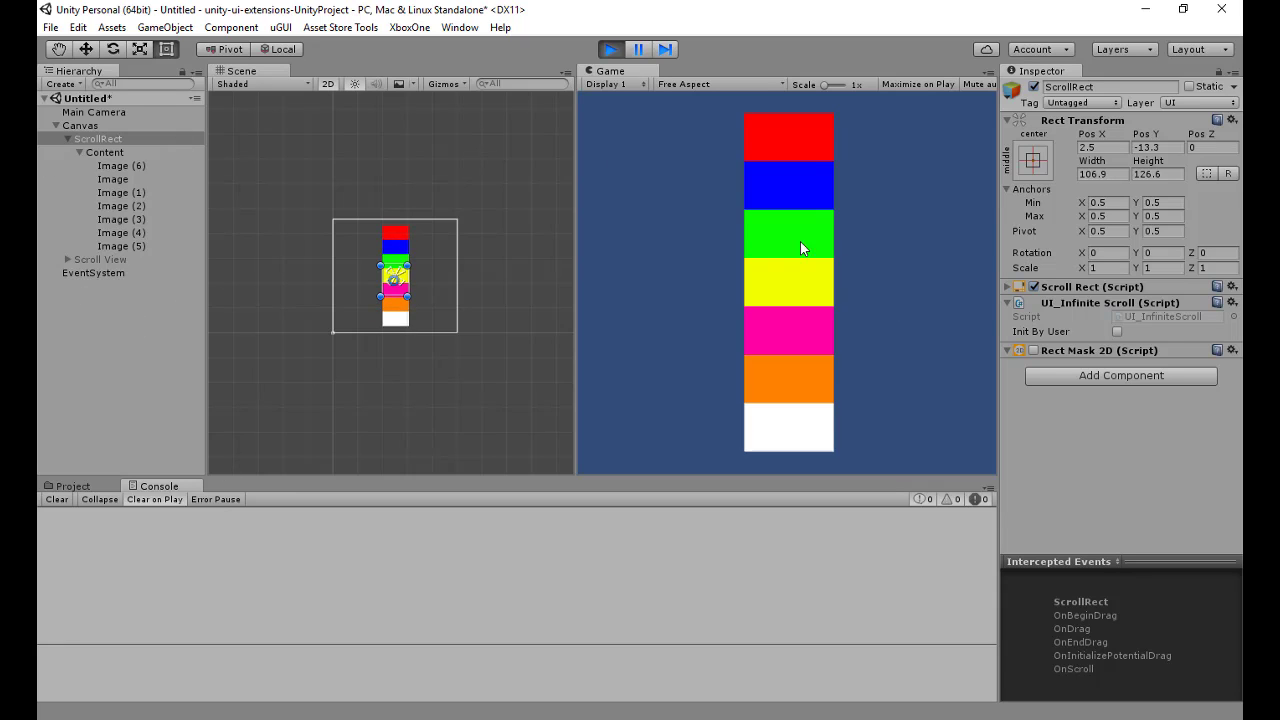
left_click_drag(800, 241, 800, 293)
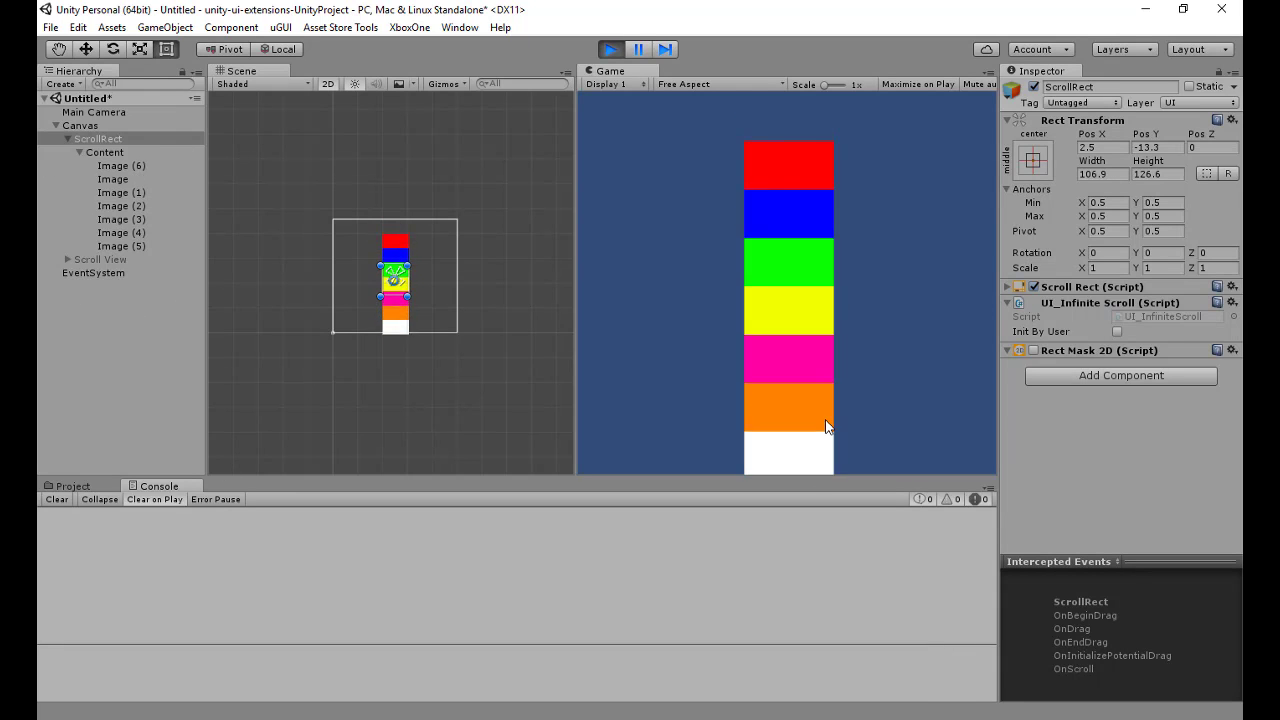
left_click_drag(797, 209, 783, 308)
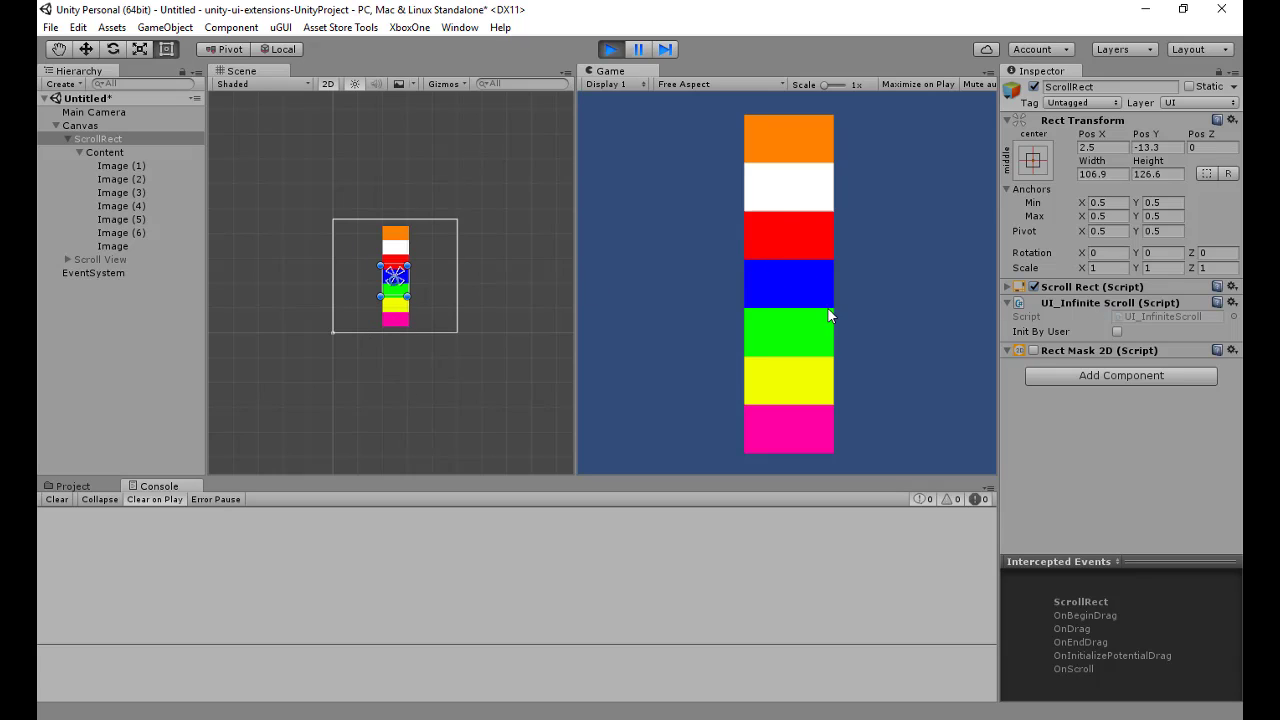
left_click_drag(780, 209, 809, 423)
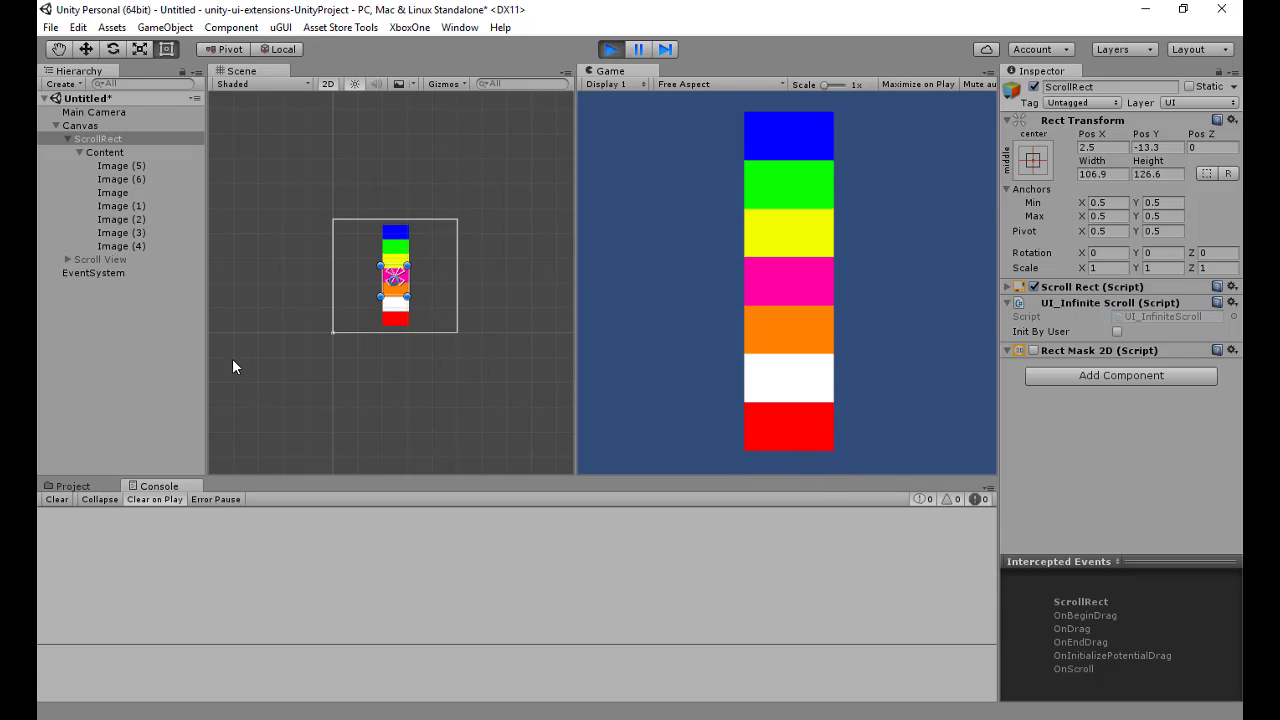
Re-enable the Rect Mask 2D, scroll the masked list once more and stop playback
left_click(1034, 351)
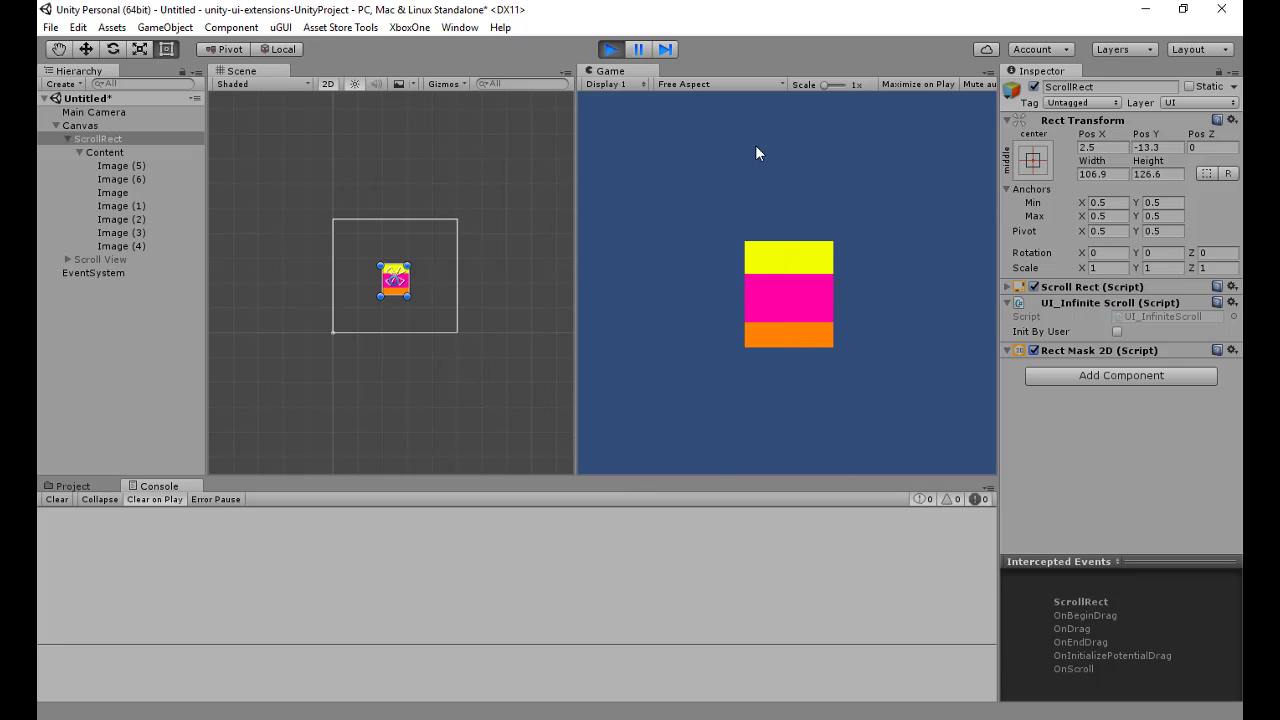
left_click_drag(785, 261, 782, 547)
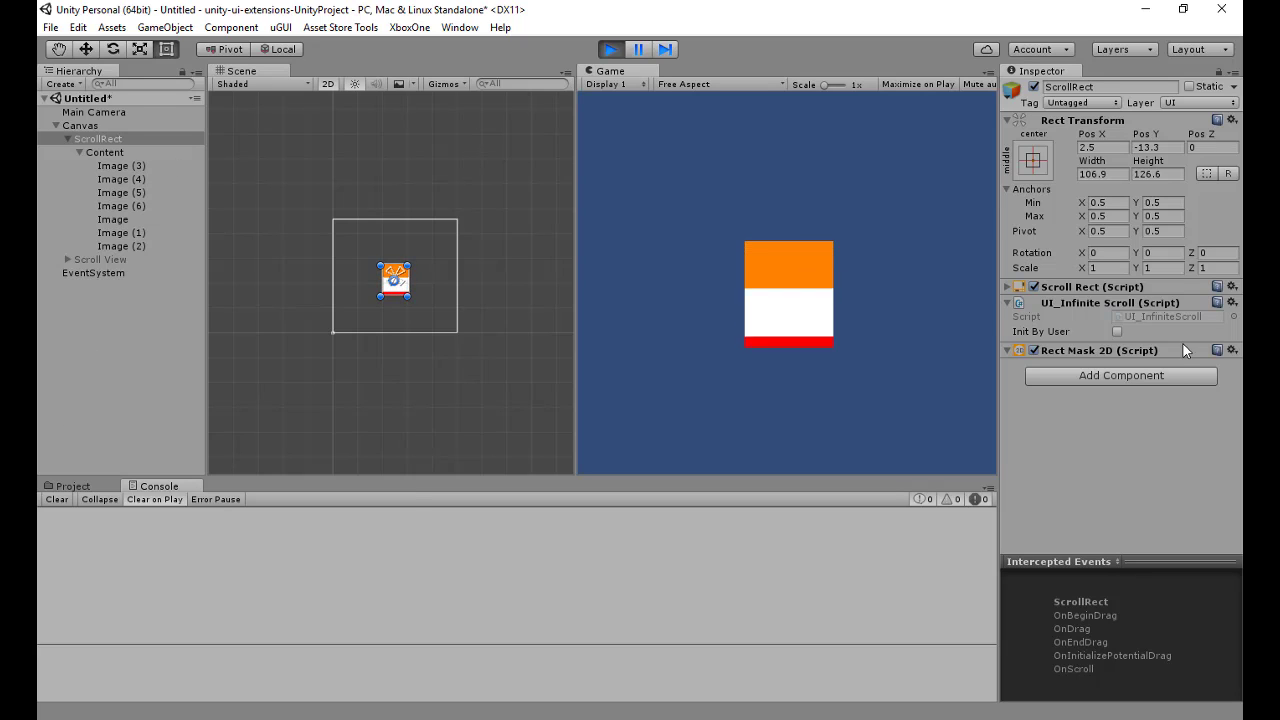
left_click(610, 49)
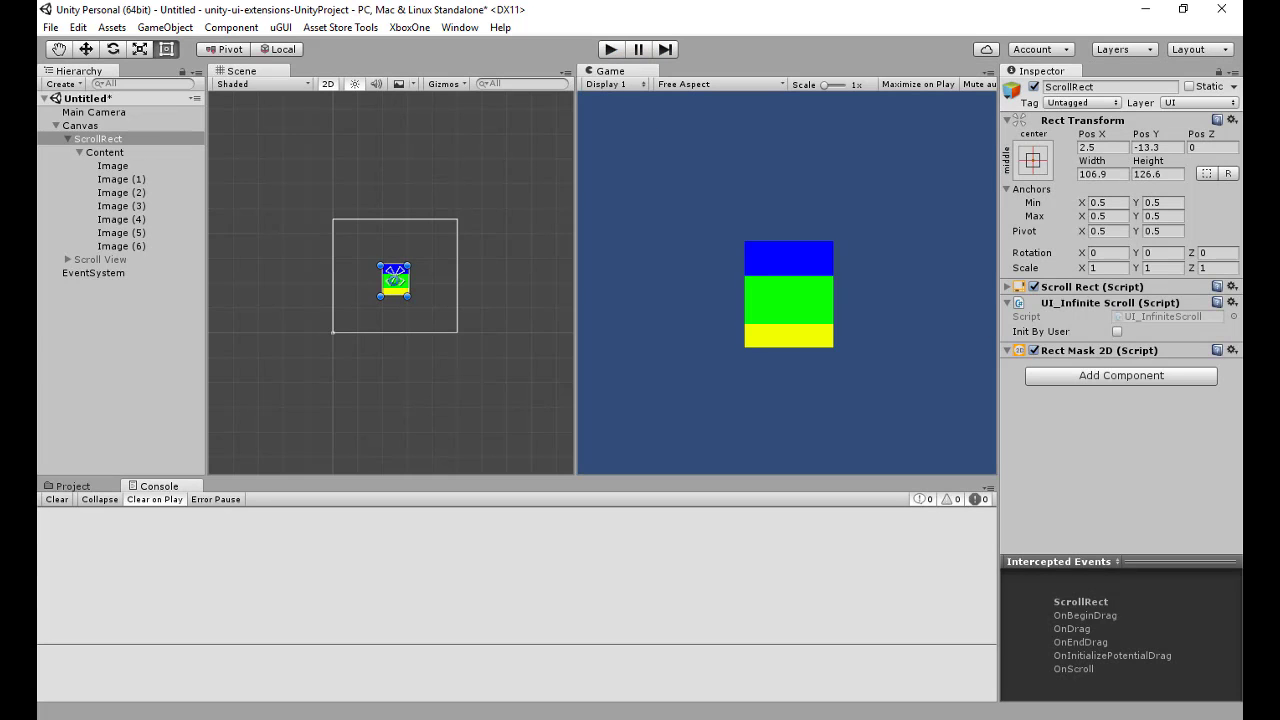
Add the UI Scrollrect Occlusion component to the ScrollRect object
left_click(1110, 376)
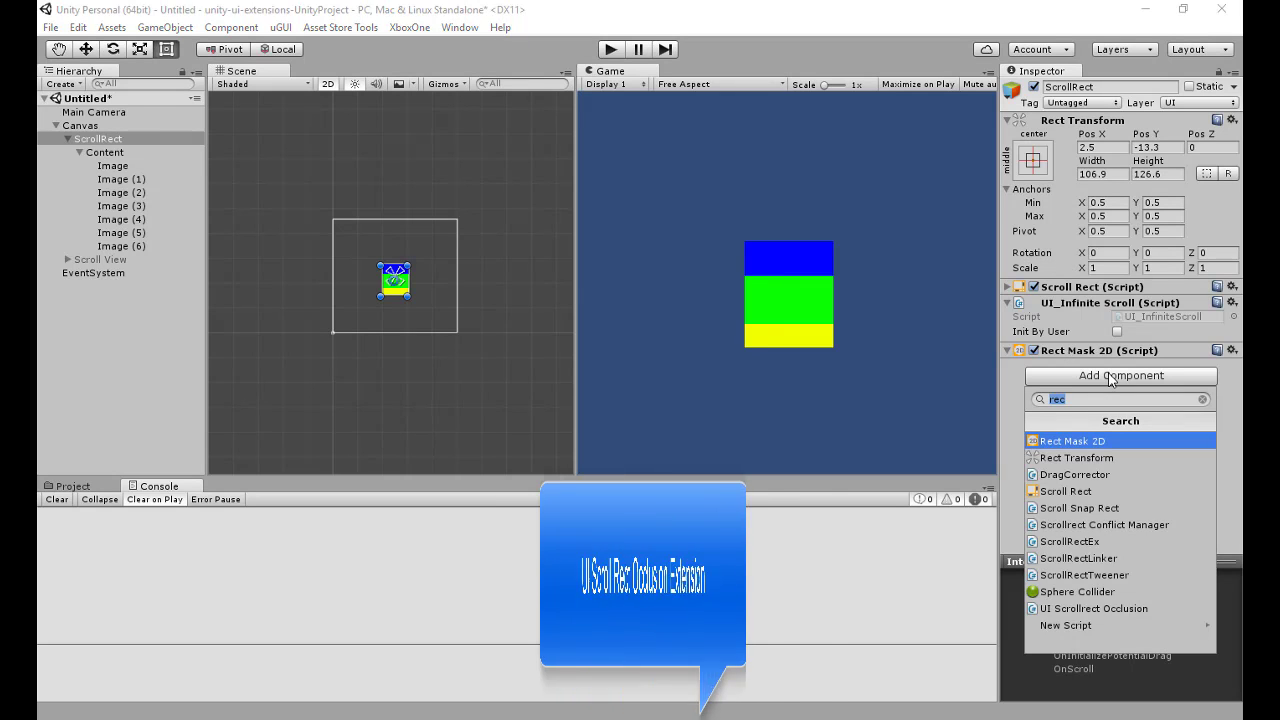
type("occ")
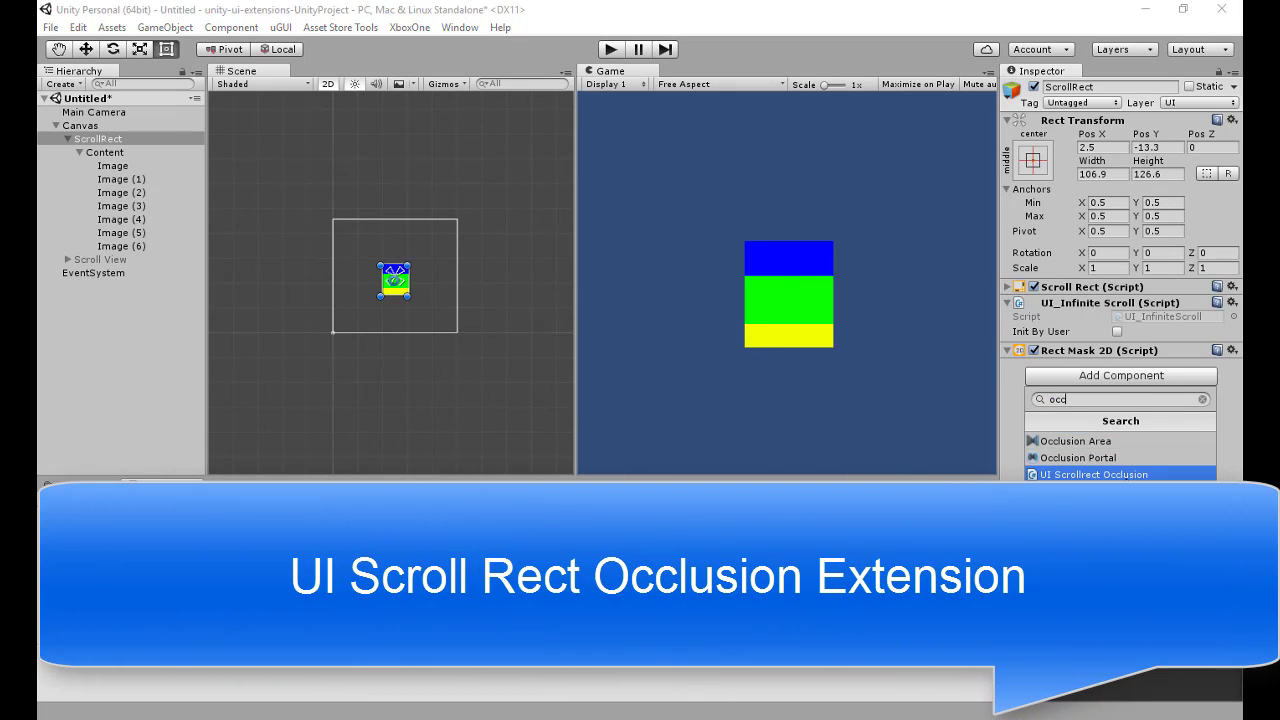
left_click(1126, 475)
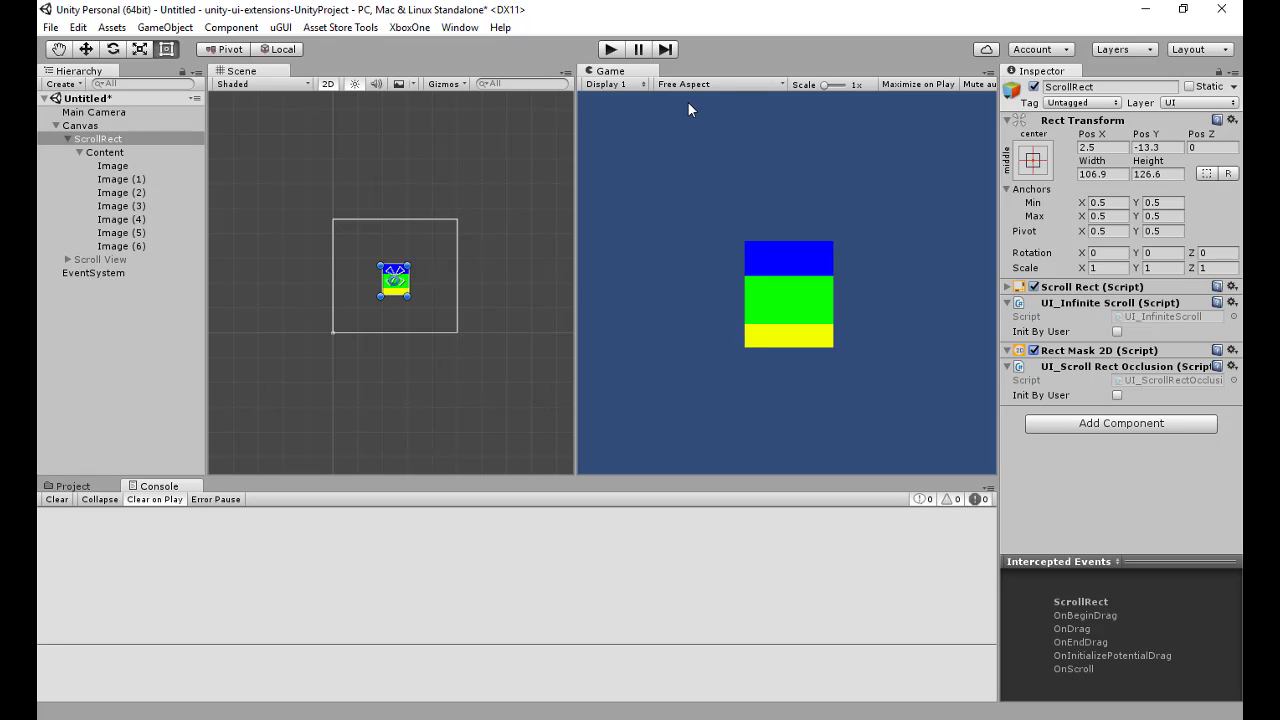
Run the scene and scroll the list both masked and with Rect Mask 2D disabled to examine how occlusion deactivates images
left_click(609, 50)
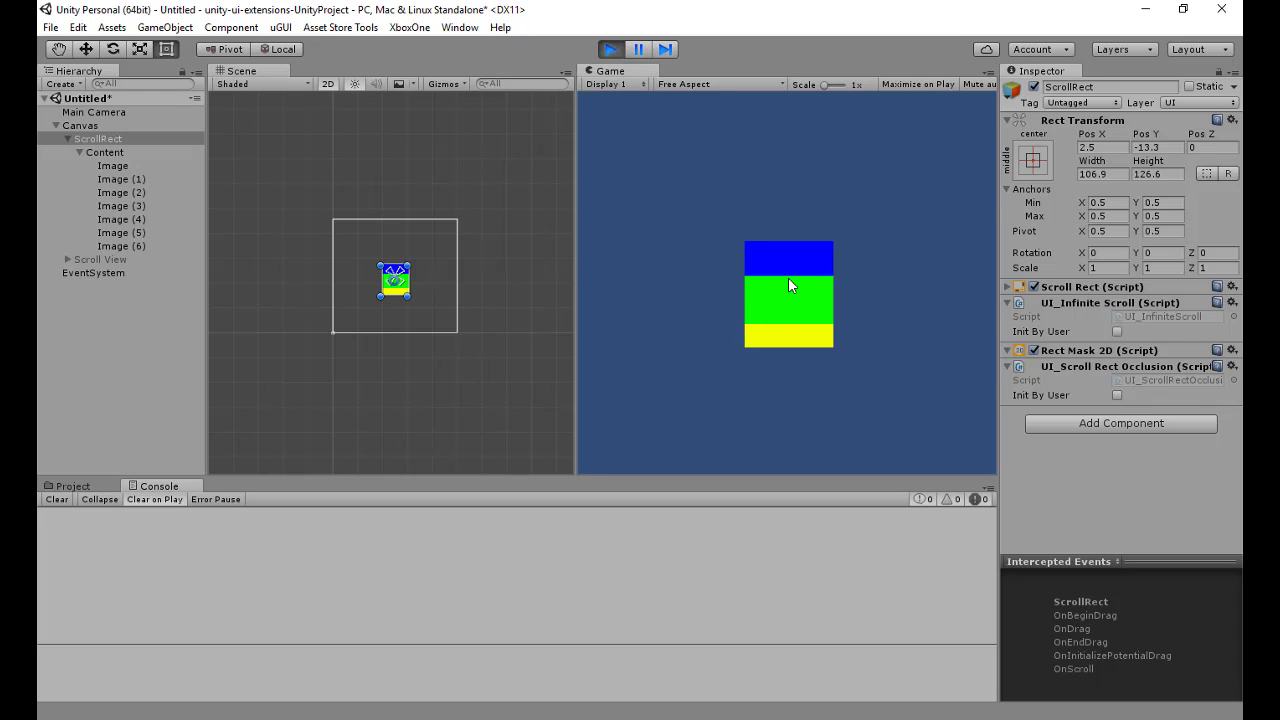
left_click_drag(788, 285, 798, 517)
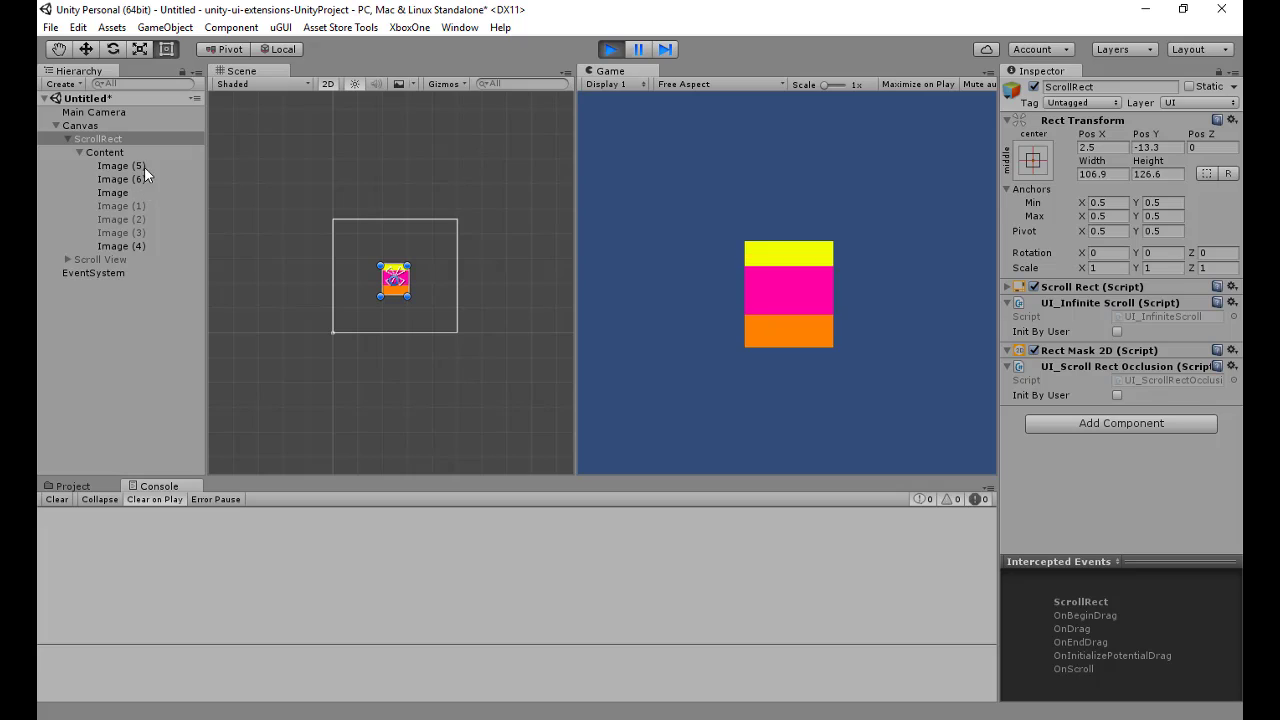
left_click(1034, 350)
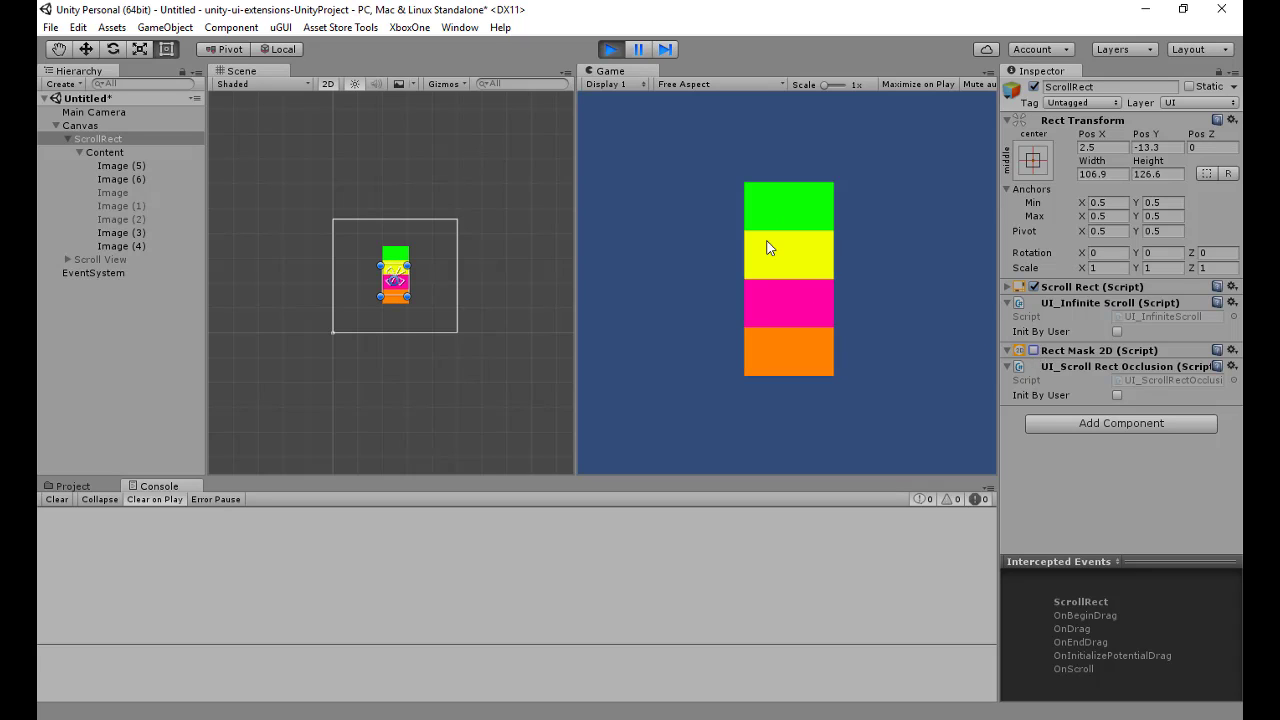
left_click_drag(791, 255, 806, 508)
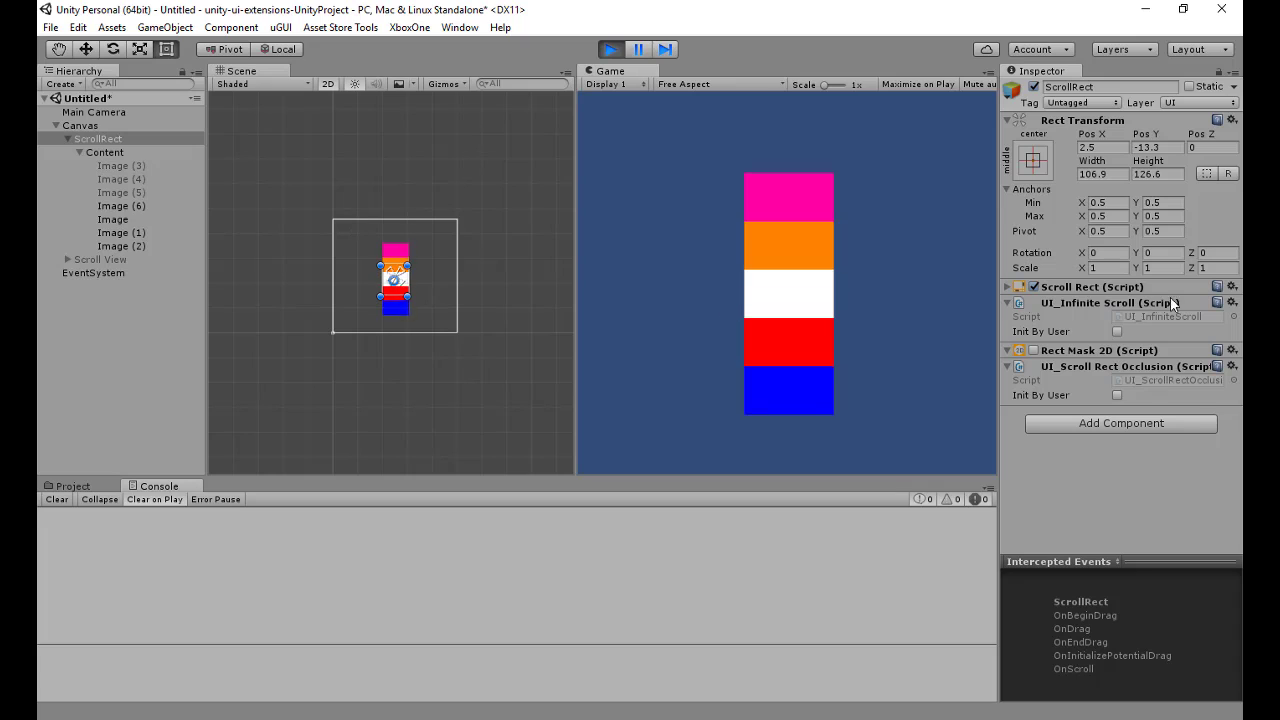
left_click_drag(791, 244, 785, 170)
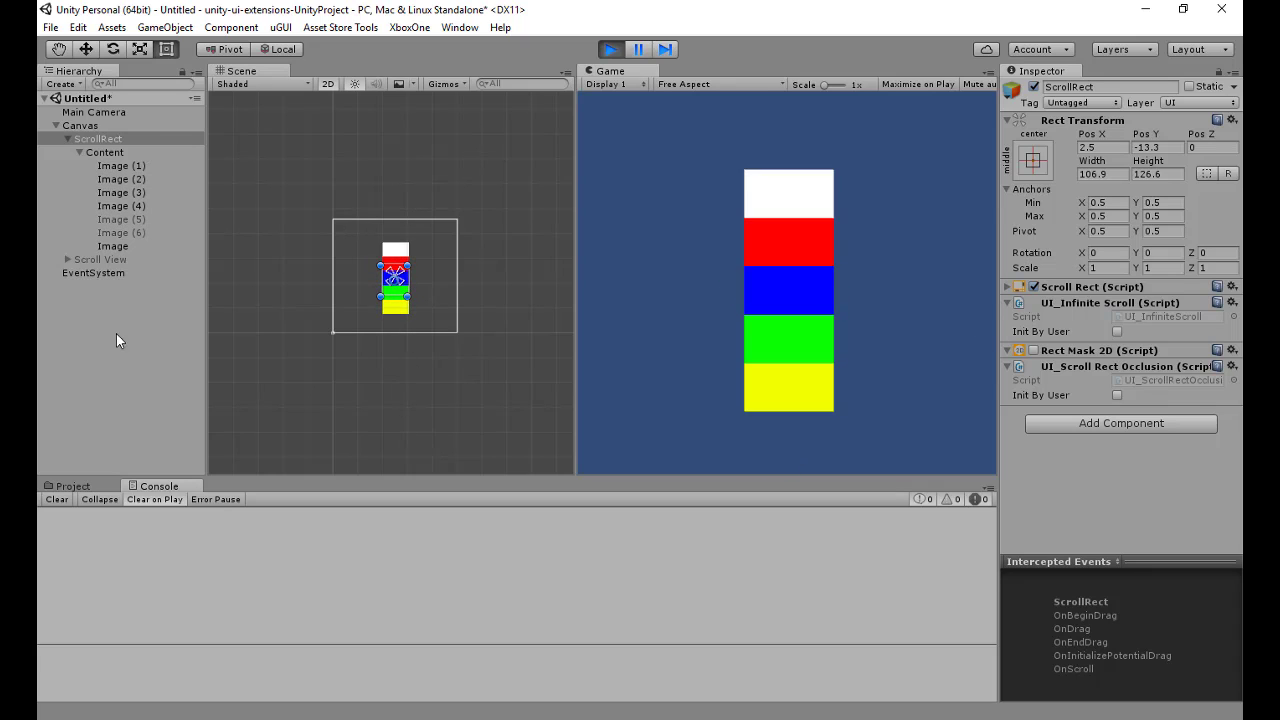
left_click_drag(787, 260, 794, 471)
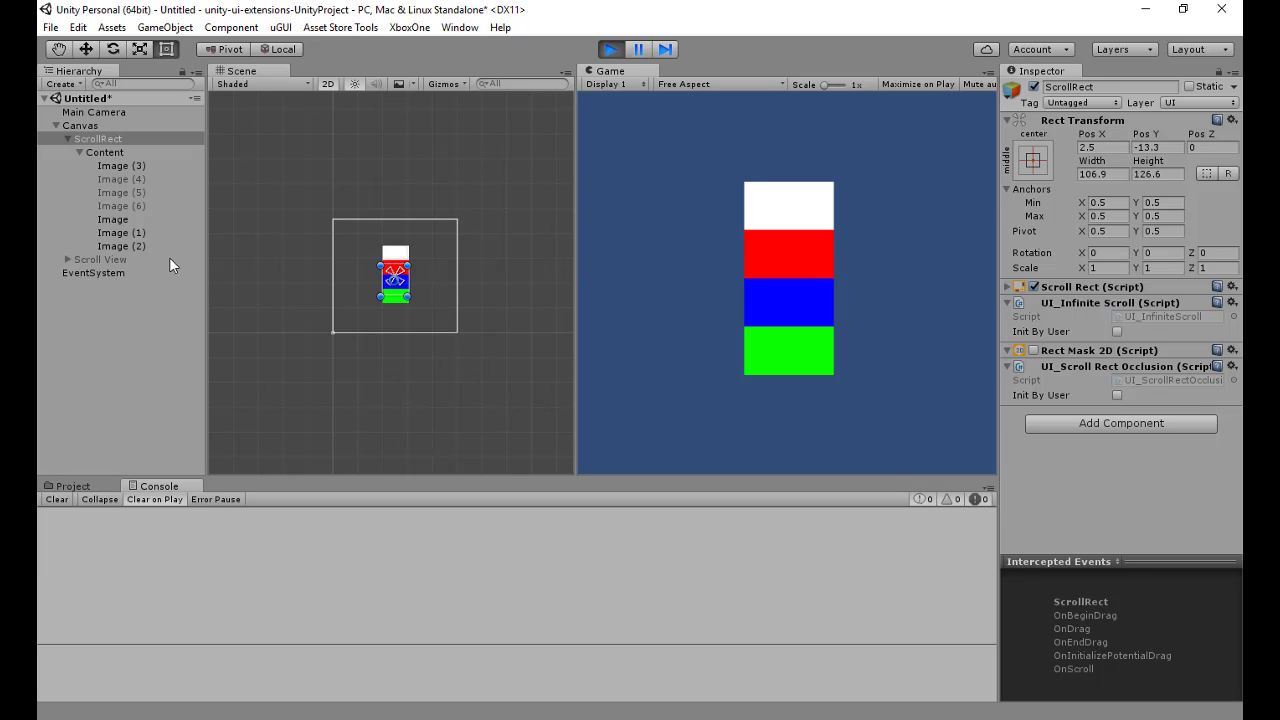
Scroll the unmasked list once more to examine the occlusion, and stop playback
left_click_drag(780, 265, 843, 53)
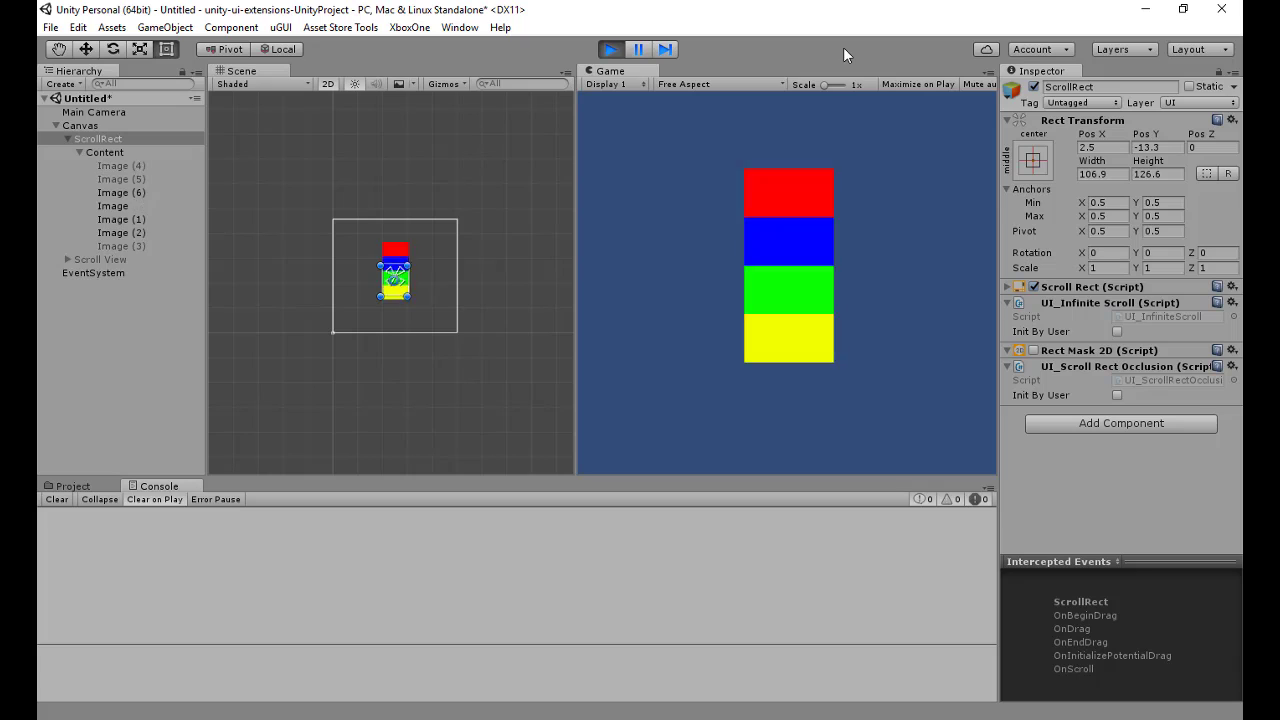
left_click(611, 49)
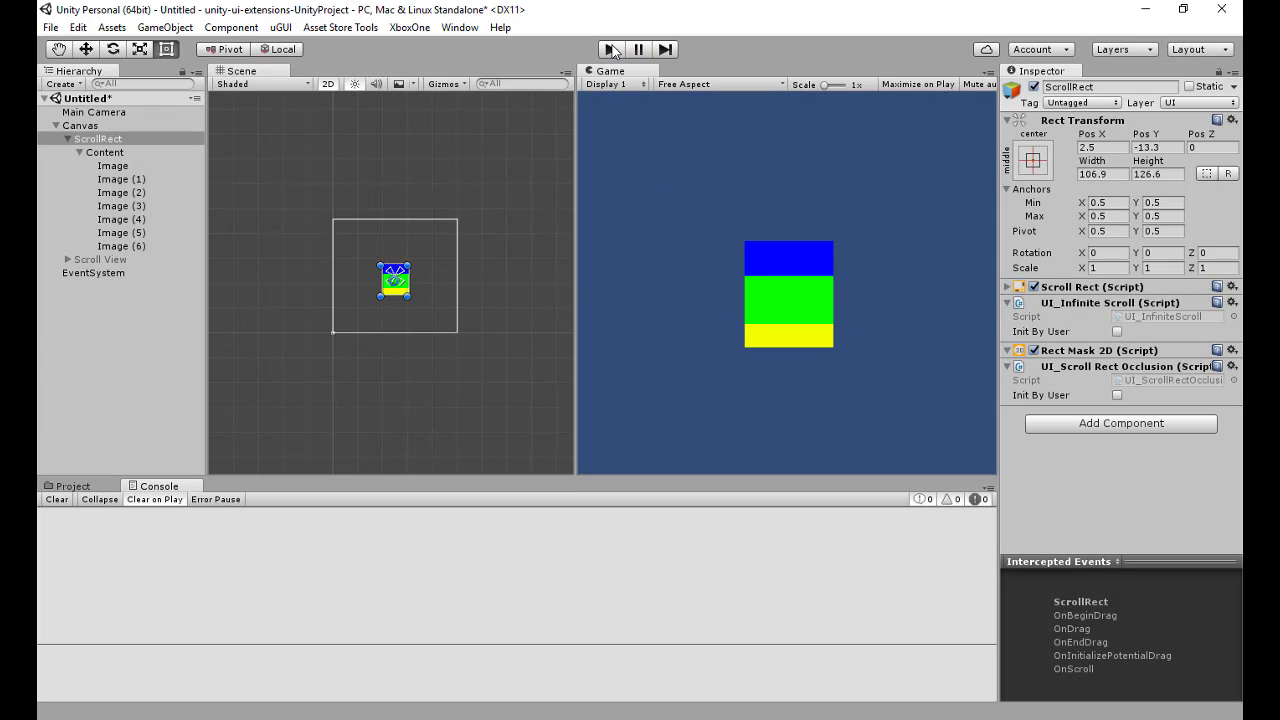
Remove the UI_ScrollRectOcclusion, UI_InfiniteScroll and Rect Mask 2D components from the ScrollRect object
right_click(1064, 367)
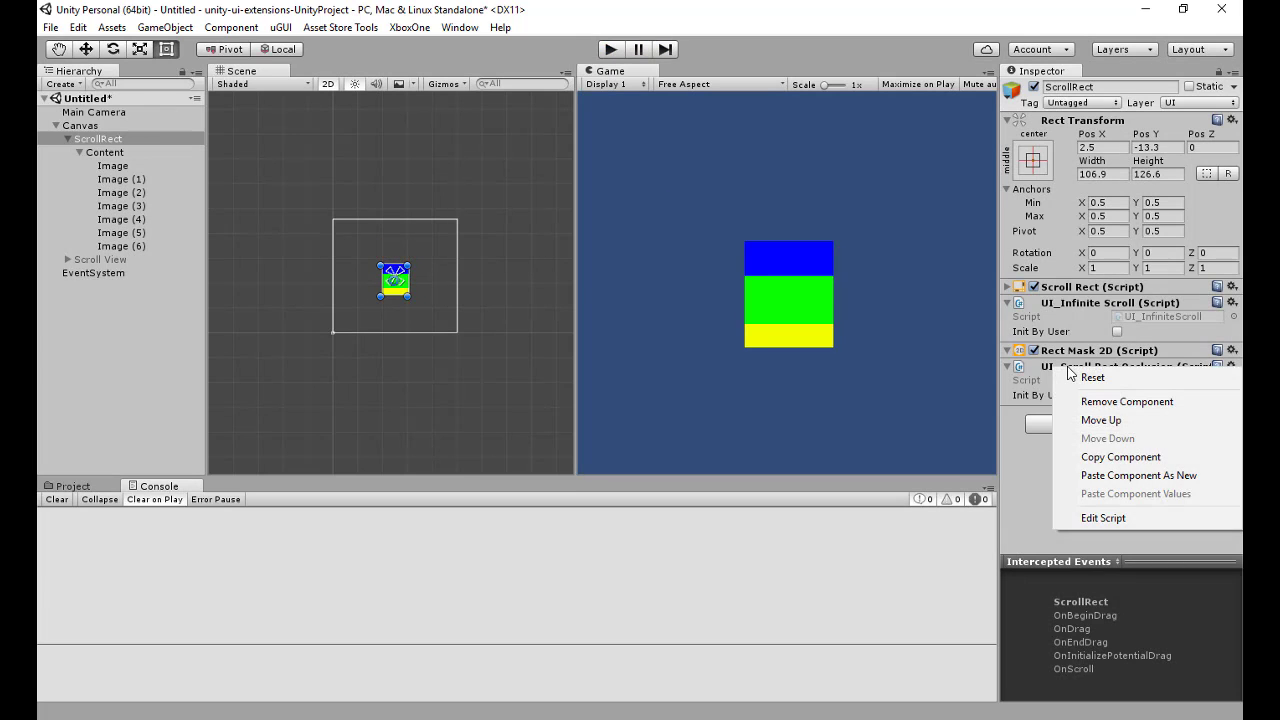
left_click(1118, 403)
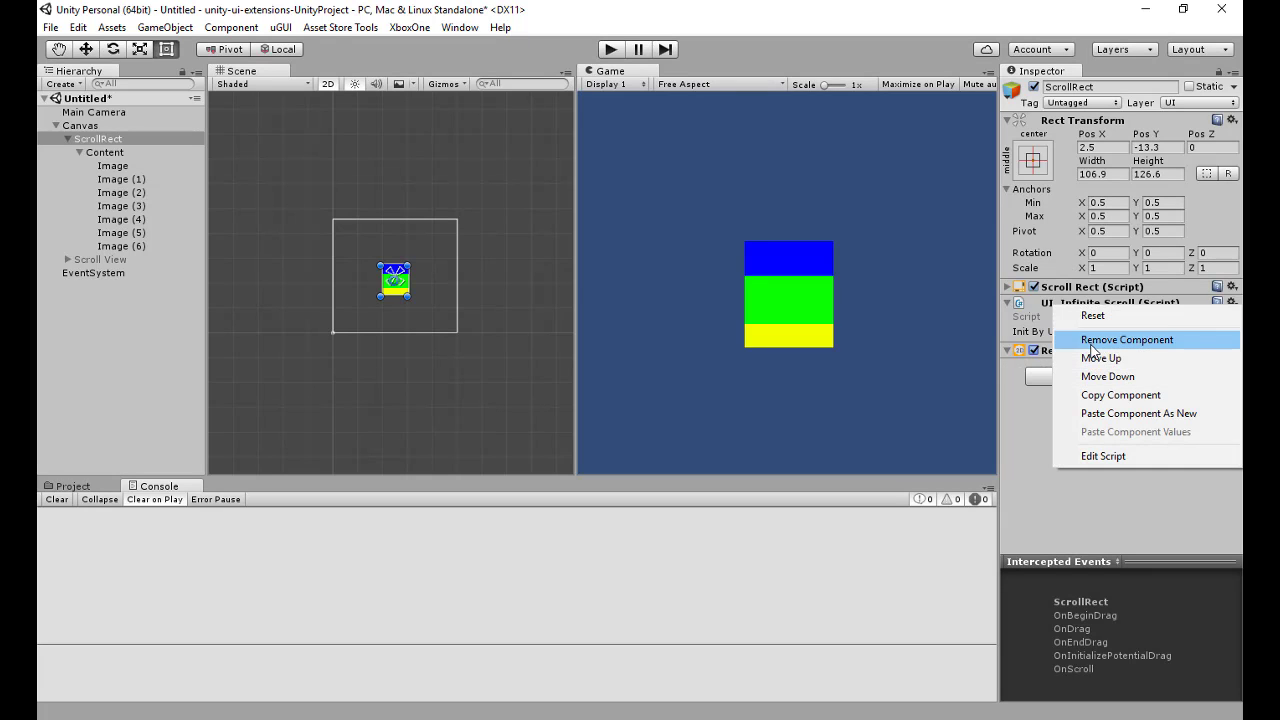
left_click(1110, 340)
right_click(1080, 304)
left_click(1112, 338)
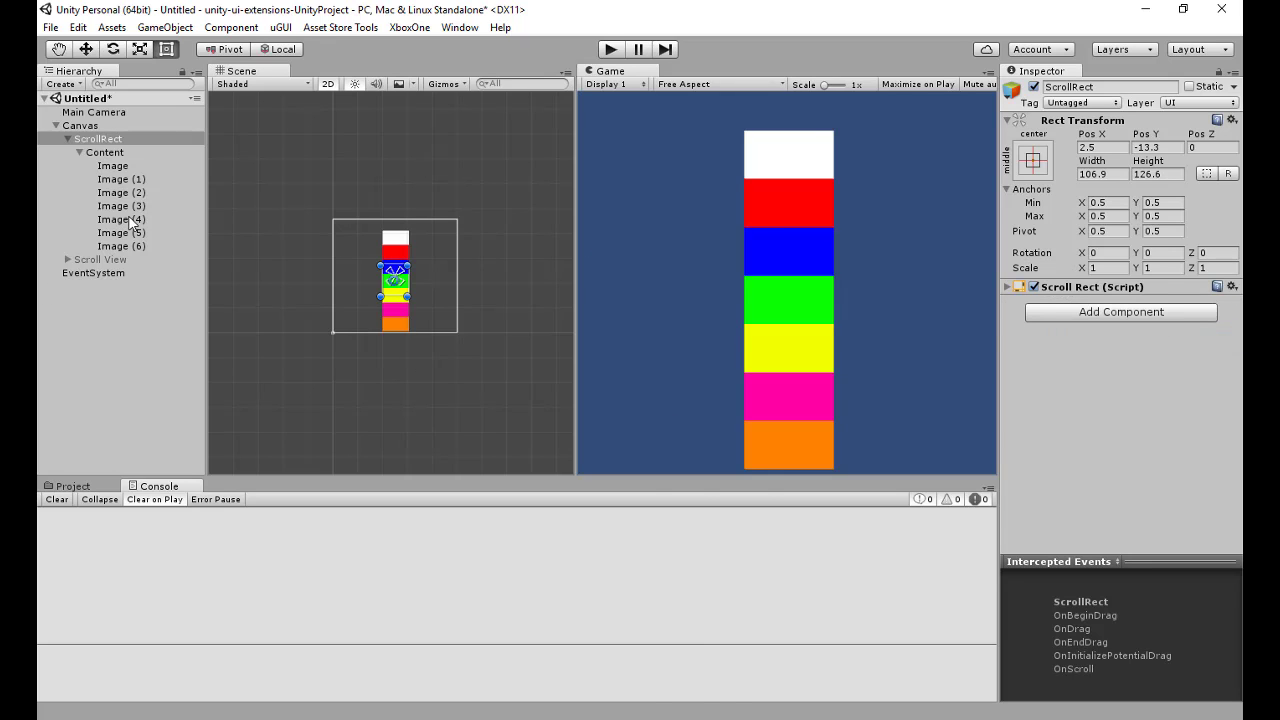
Duplicate the ScrollRect object and place the copy beside the original at Pos X 148
left_click(104, 139)
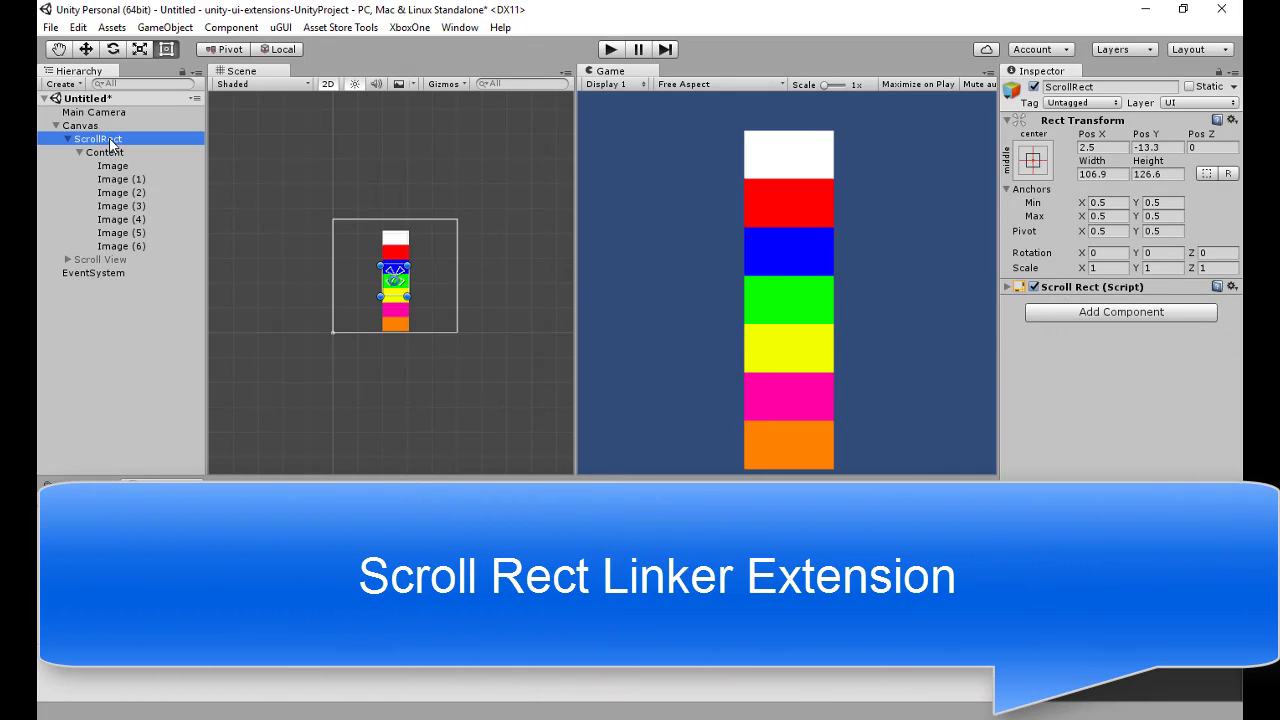
key("ctrl+d")
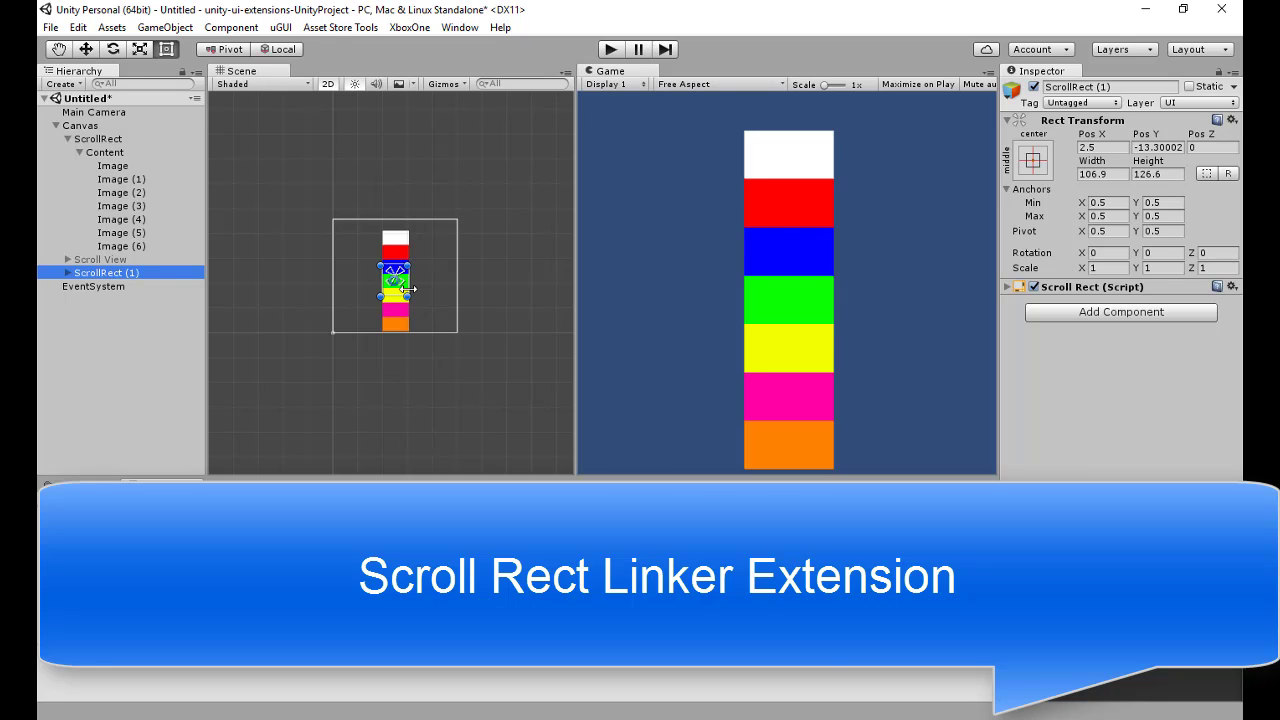
left_click_drag(406, 284, 442, 290)
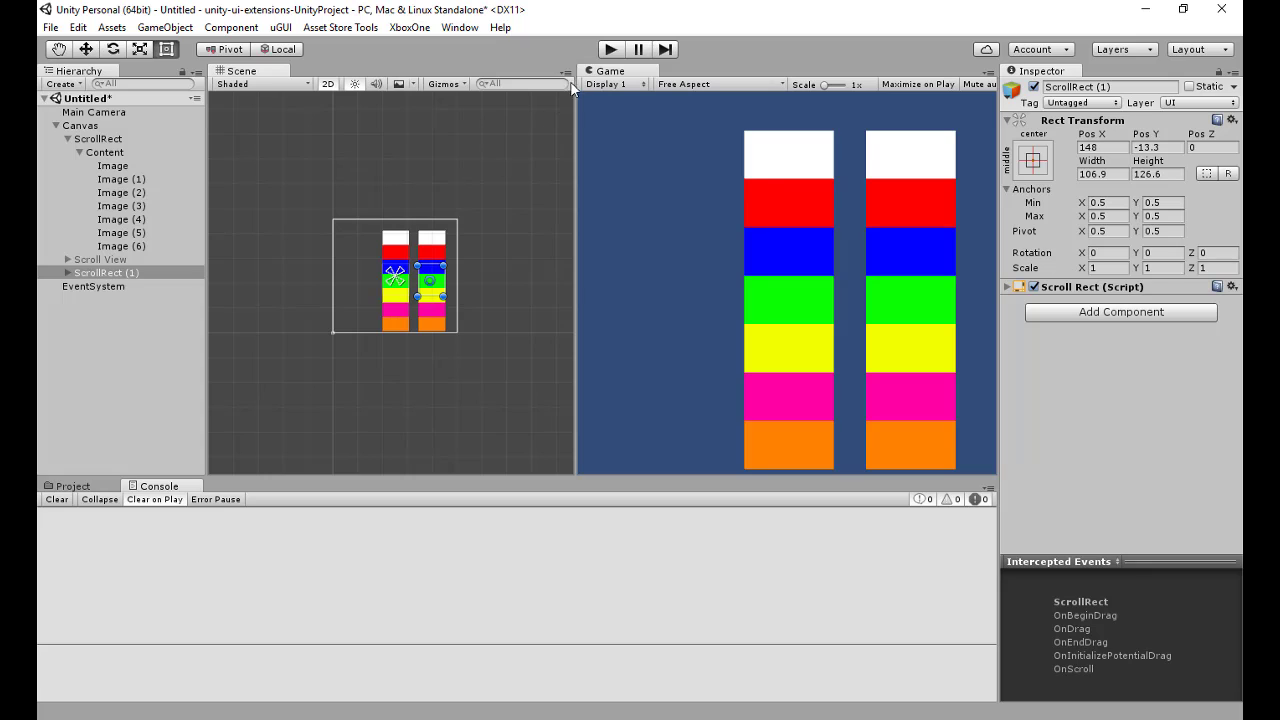
Run the scene, scroll each of the two lists up and down separately, and stop playback
left_click(608, 51)
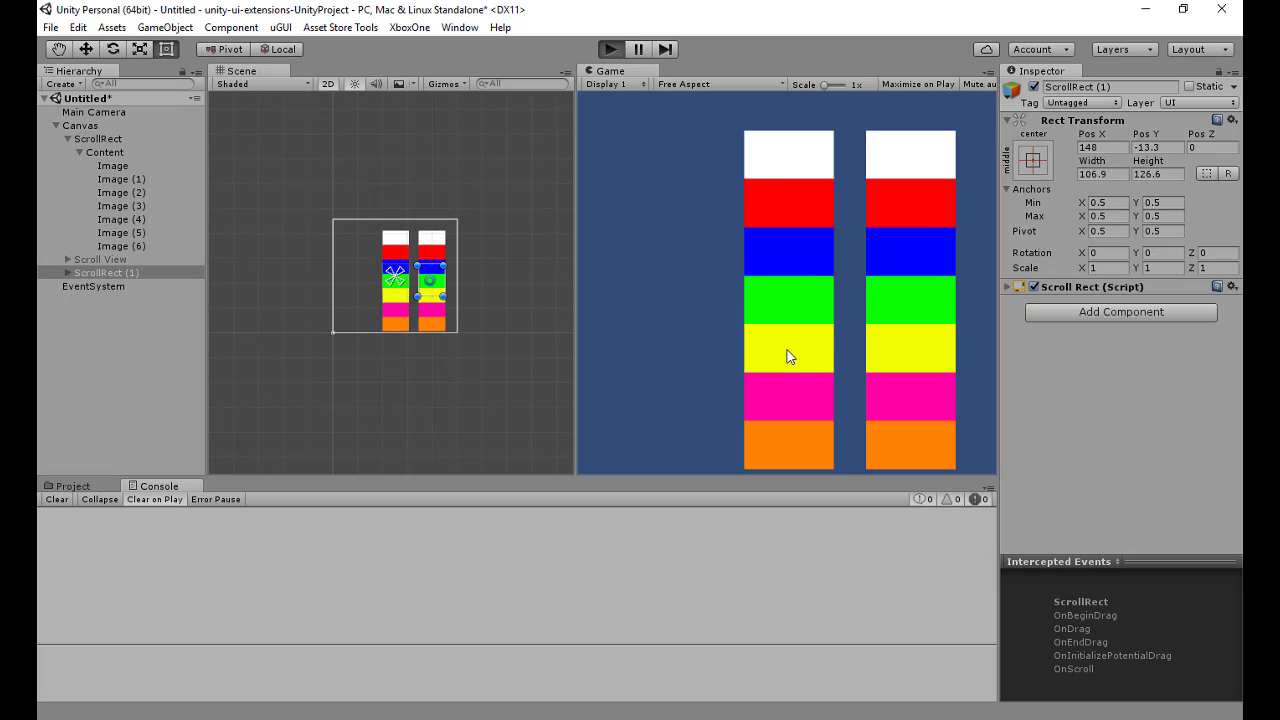
left_click_drag(777, 249, 793, 200)
left_click_drag(937, 277, 914, 120)
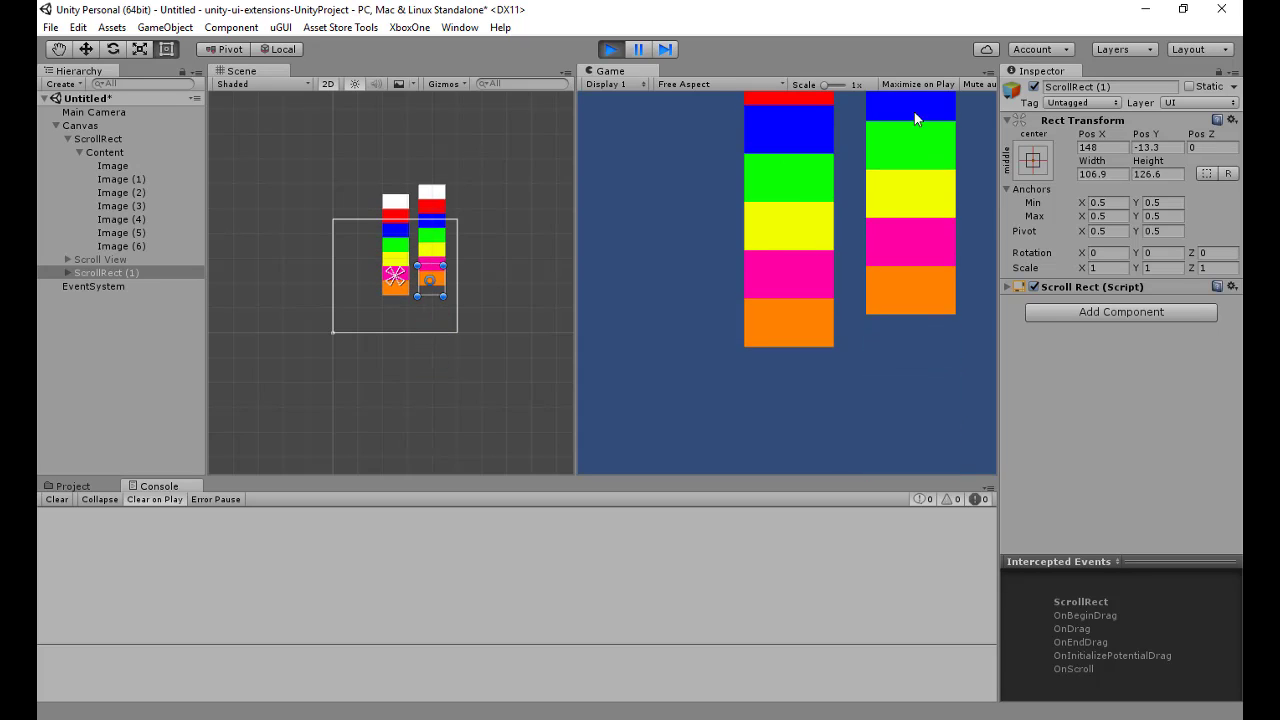
left_click_drag(797, 209, 795, 350)
left_click_drag(903, 229, 903, 353)
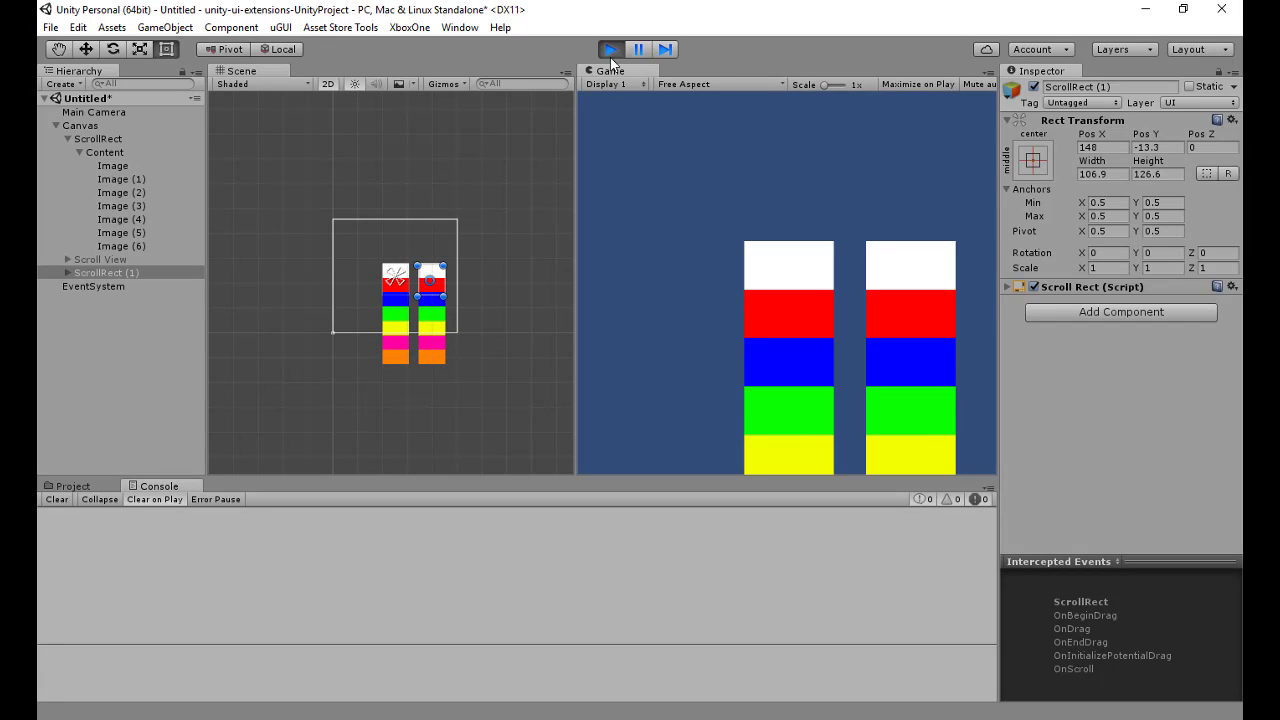
left_click(610, 50)
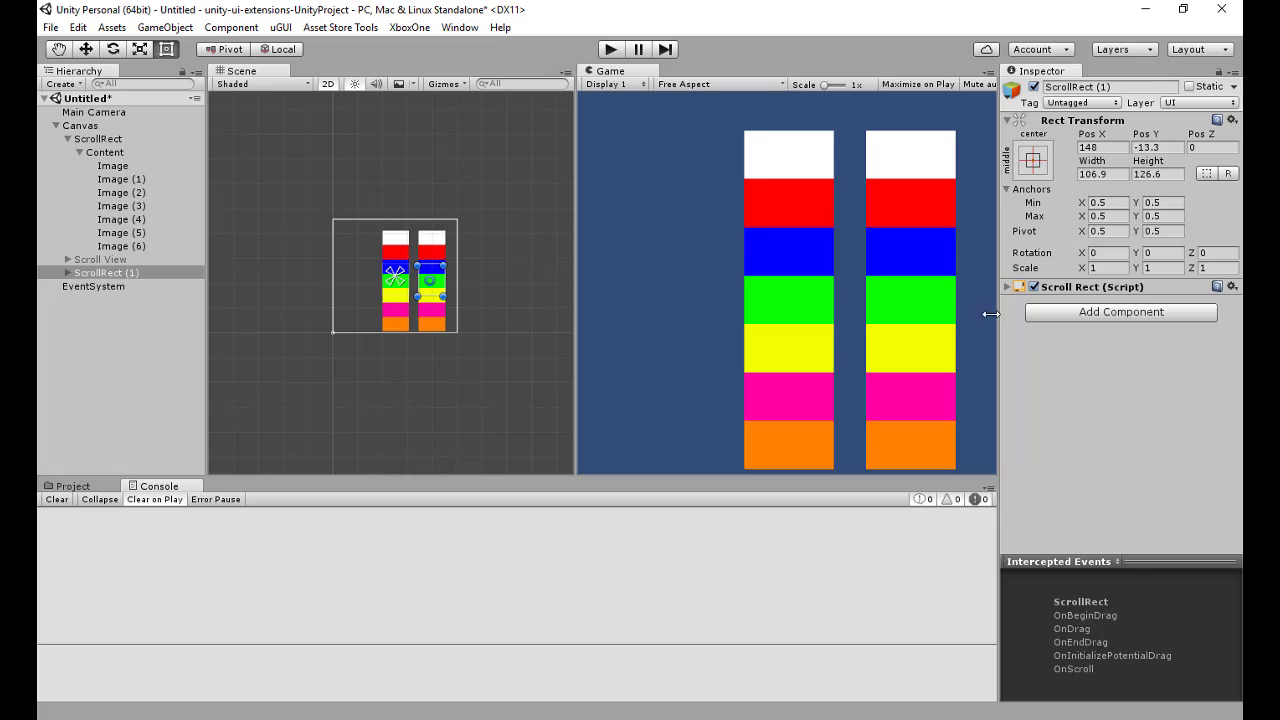
Add a Scroll Rect Linker component to the duplicated ScrollRect and assign the original ScrollRect as its controlling scroll rect
left_click(1123, 311)
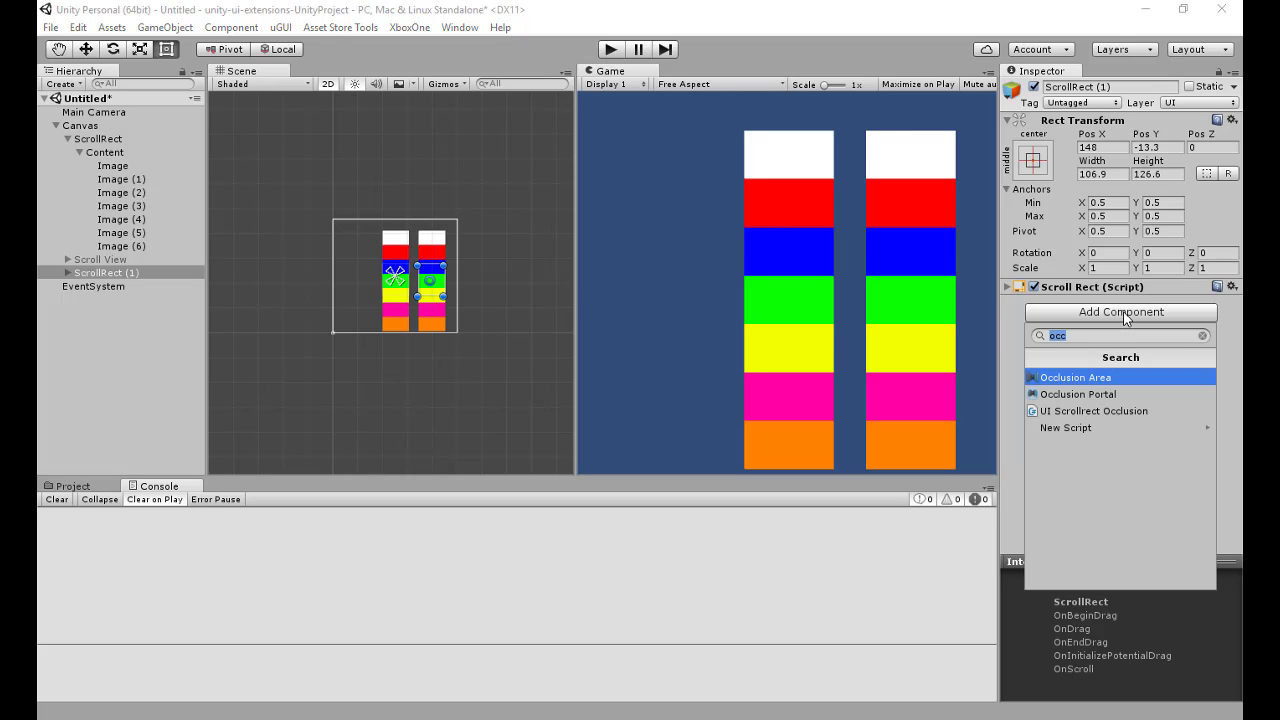
type("link")
left_click(1109, 389)
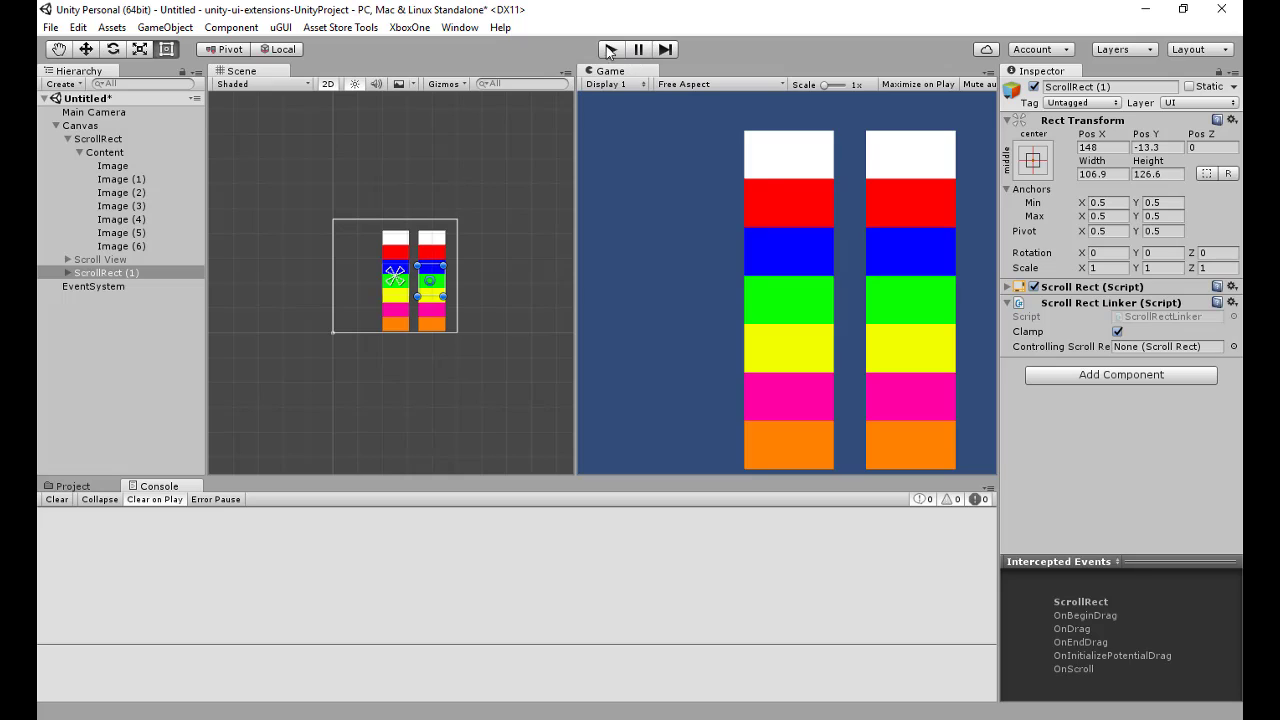
left_click_drag(112, 140, 1155, 356)
Run the scene and scroll the controlling list up and down to examine how the linked list follows
left_click(610, 50)
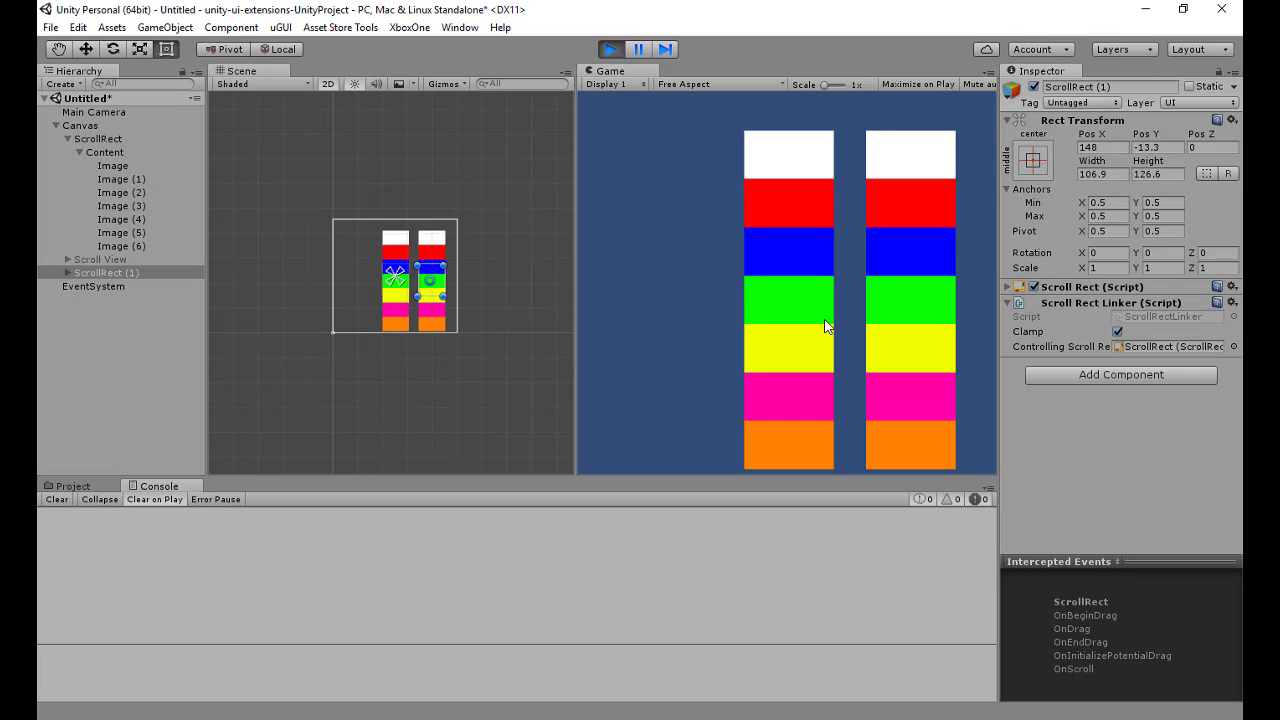
left_click_drag(785, 276, 794, 518)
left_click_drag(778, 571, 778, 712)
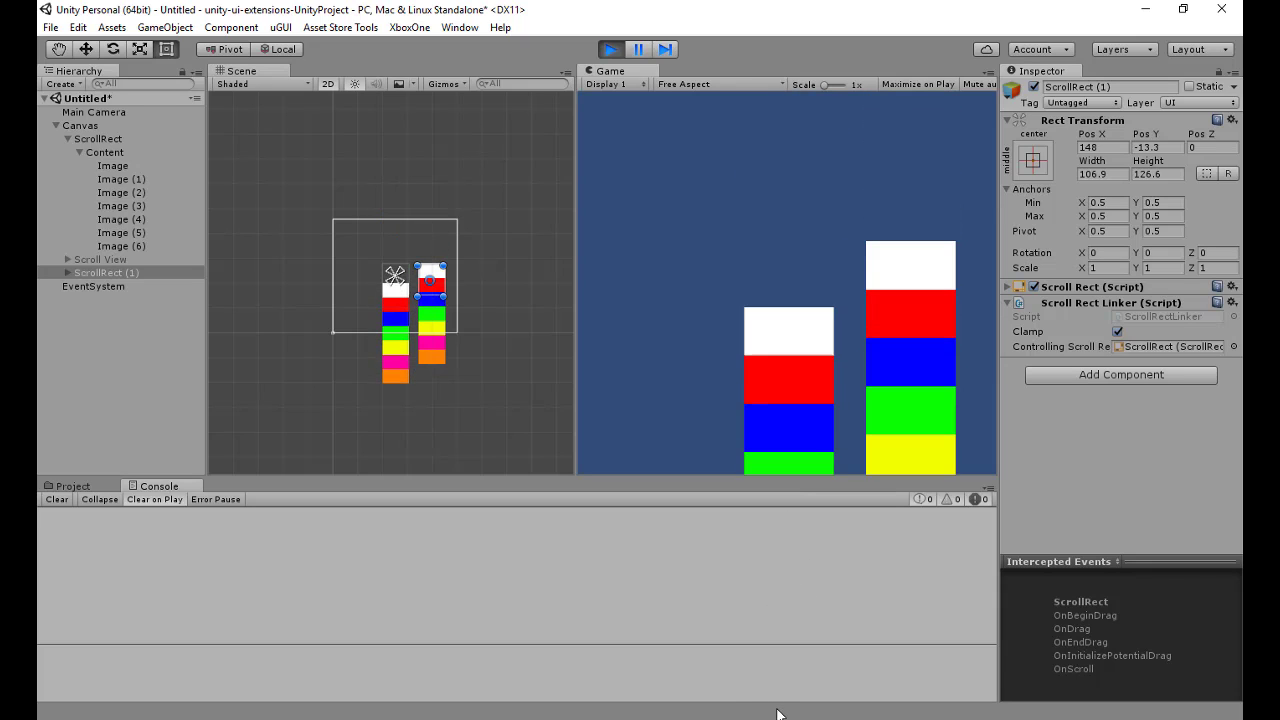
left_click_drag(757, 408, 808, 129)
left_click_drag(935, 193, 894, 166)
left_click_drag(765, 197, 797, 389)
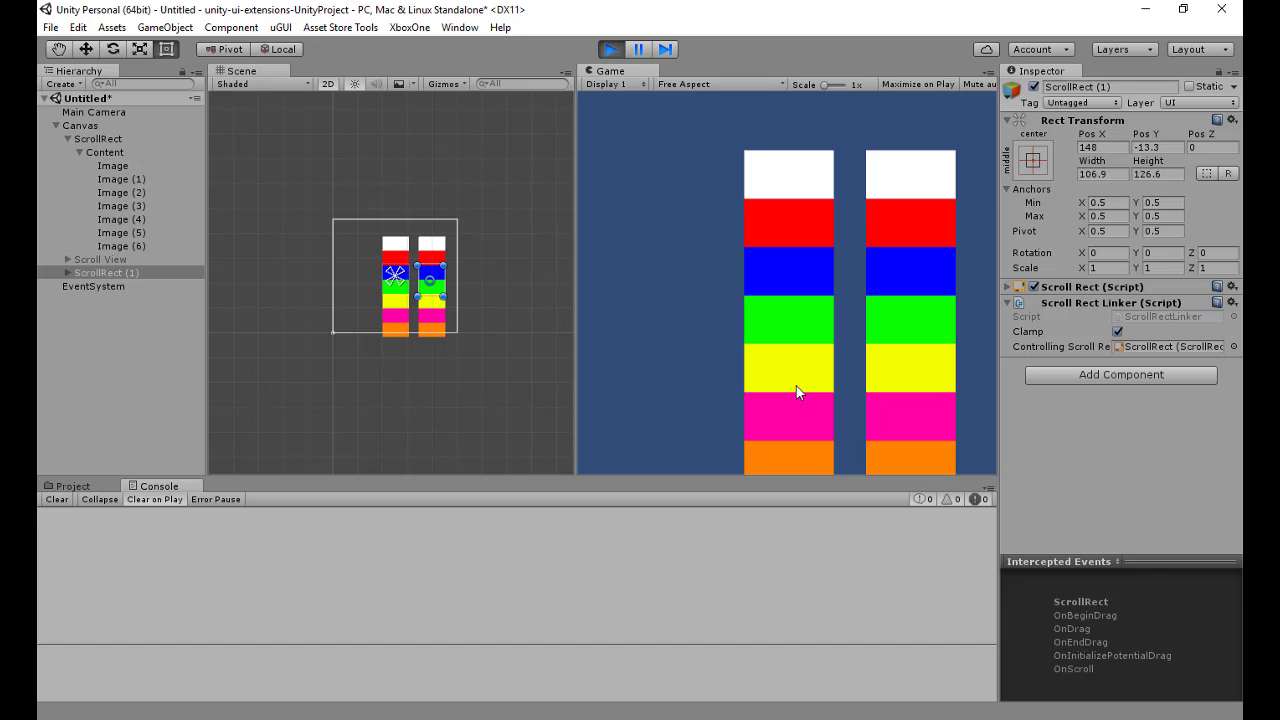
Review the duplicate's Scroll Rect settings and On Value Changed event, scroll the linked lists once more and stop playback
left_click(1006, 285)
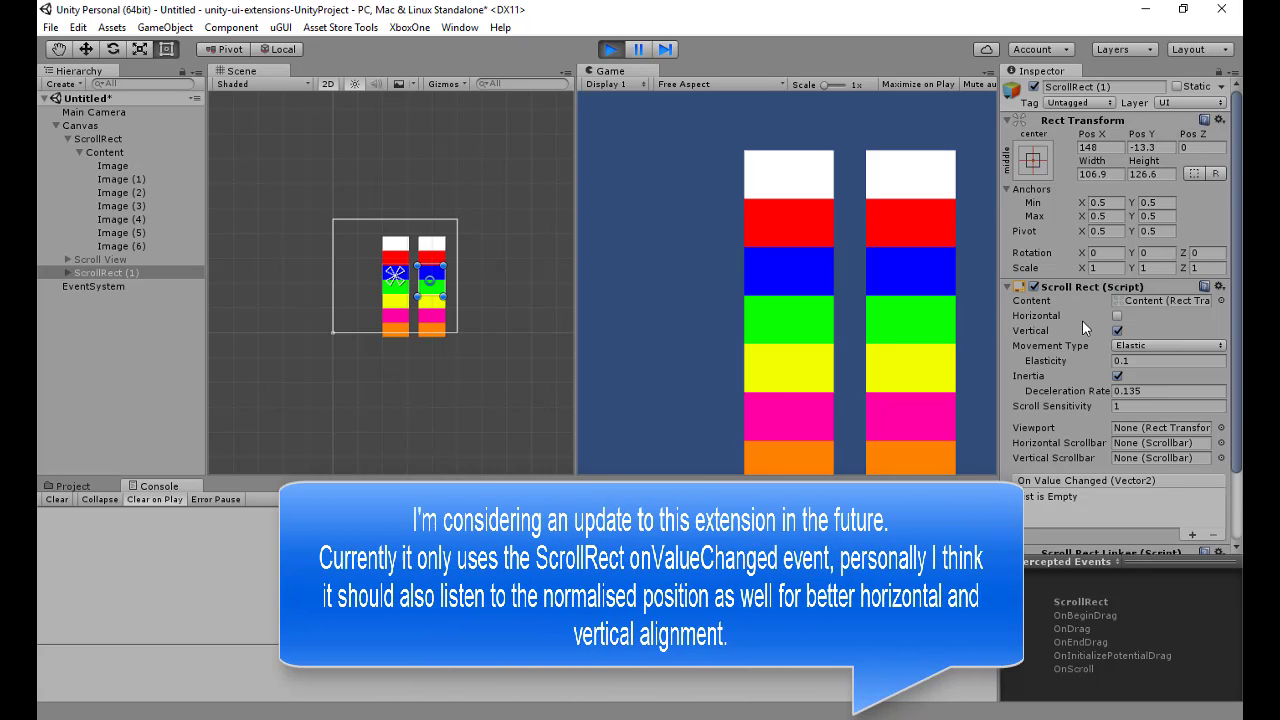
scroll(1082, 320, "down", 3)
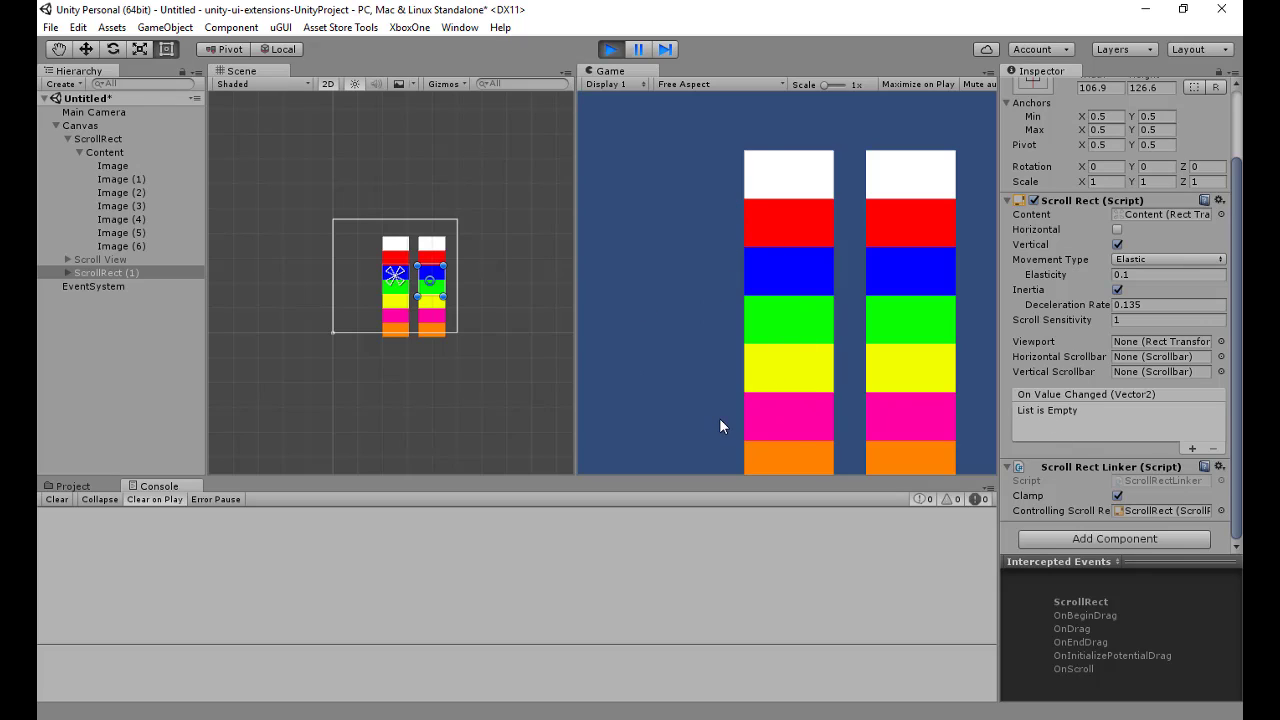
left_click_drag(791, 357, 789, 177)
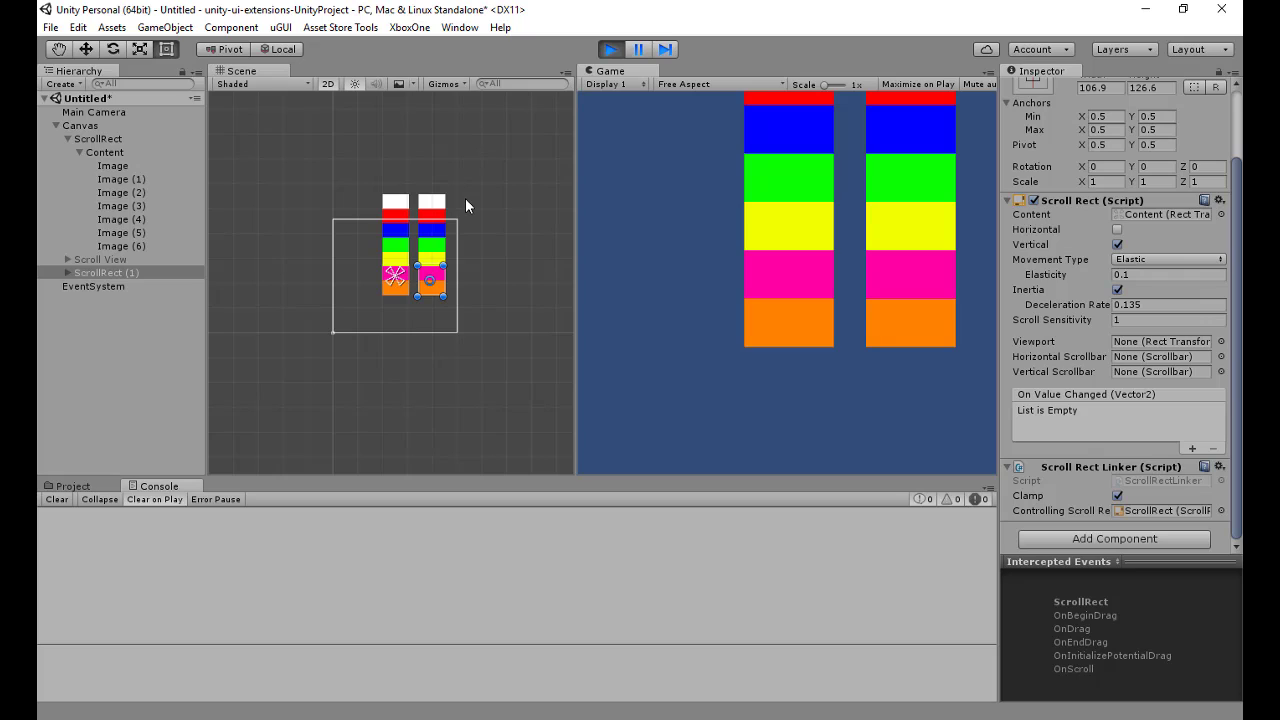
left_click(610, 50)
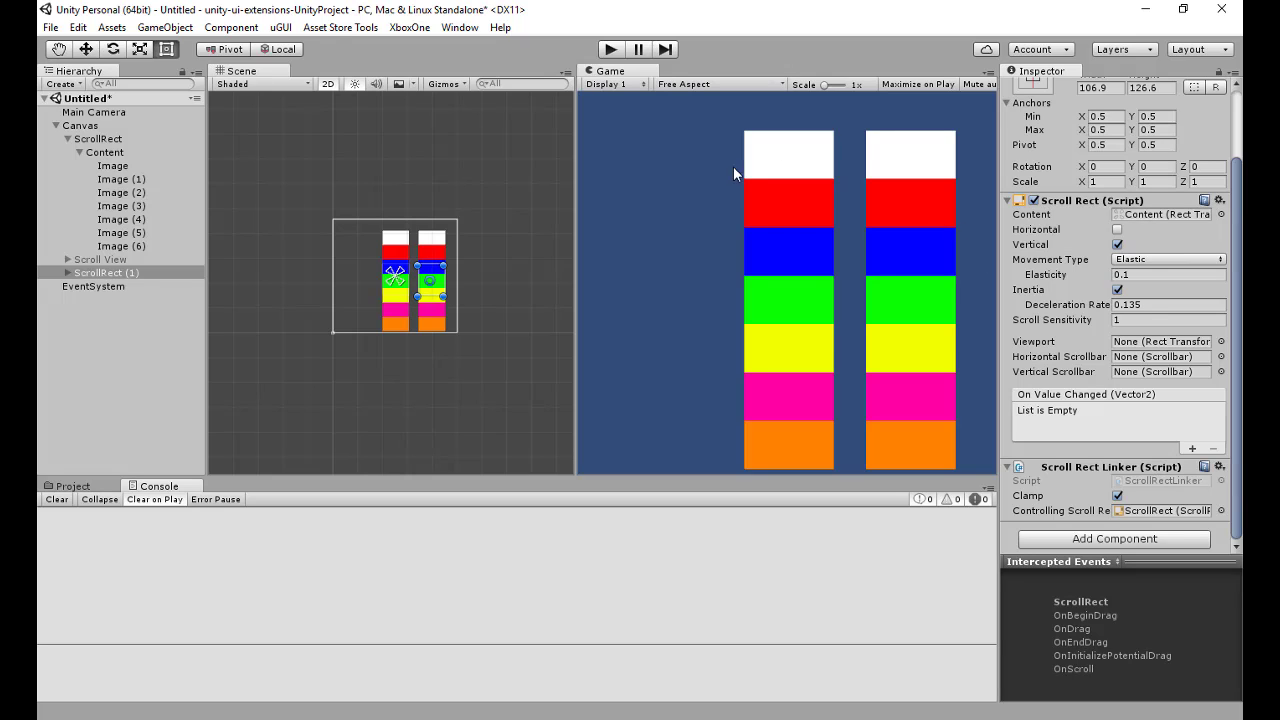
Deactivate the original ScrollRect object and delete its duplicate from the Canvas
left_click(100, 139)
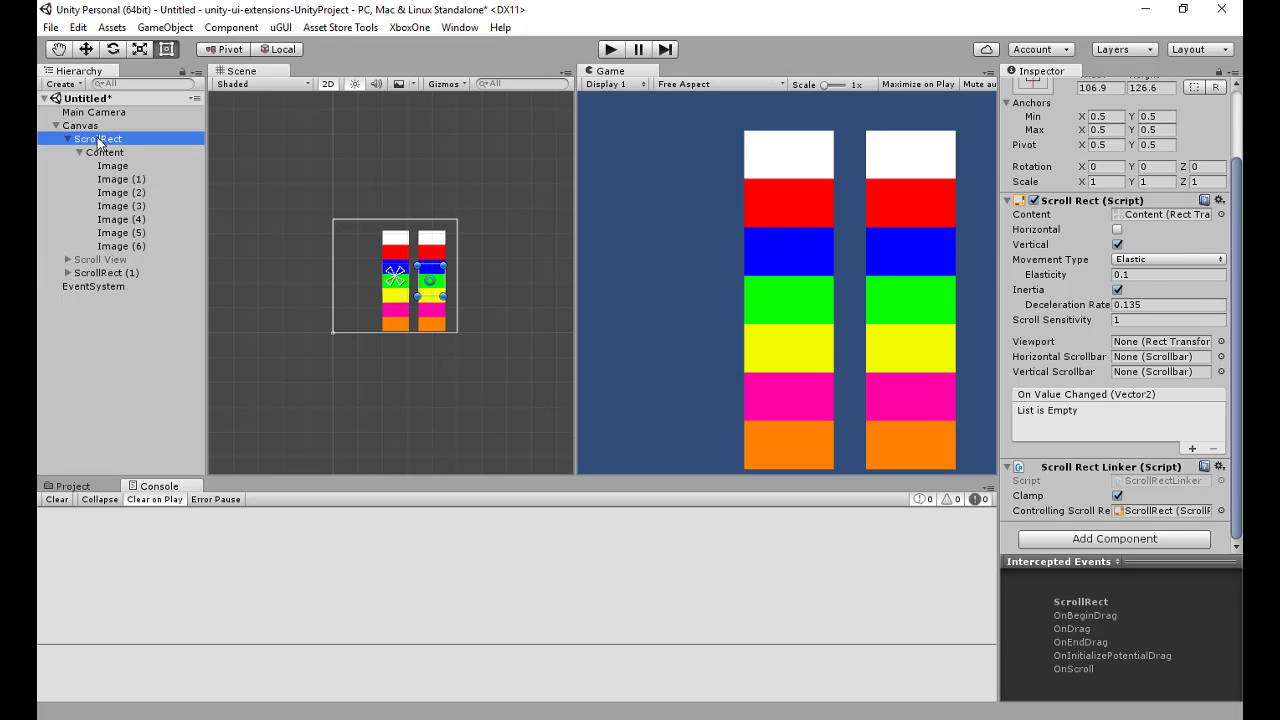
scroll(1104, 226, "up", 1)
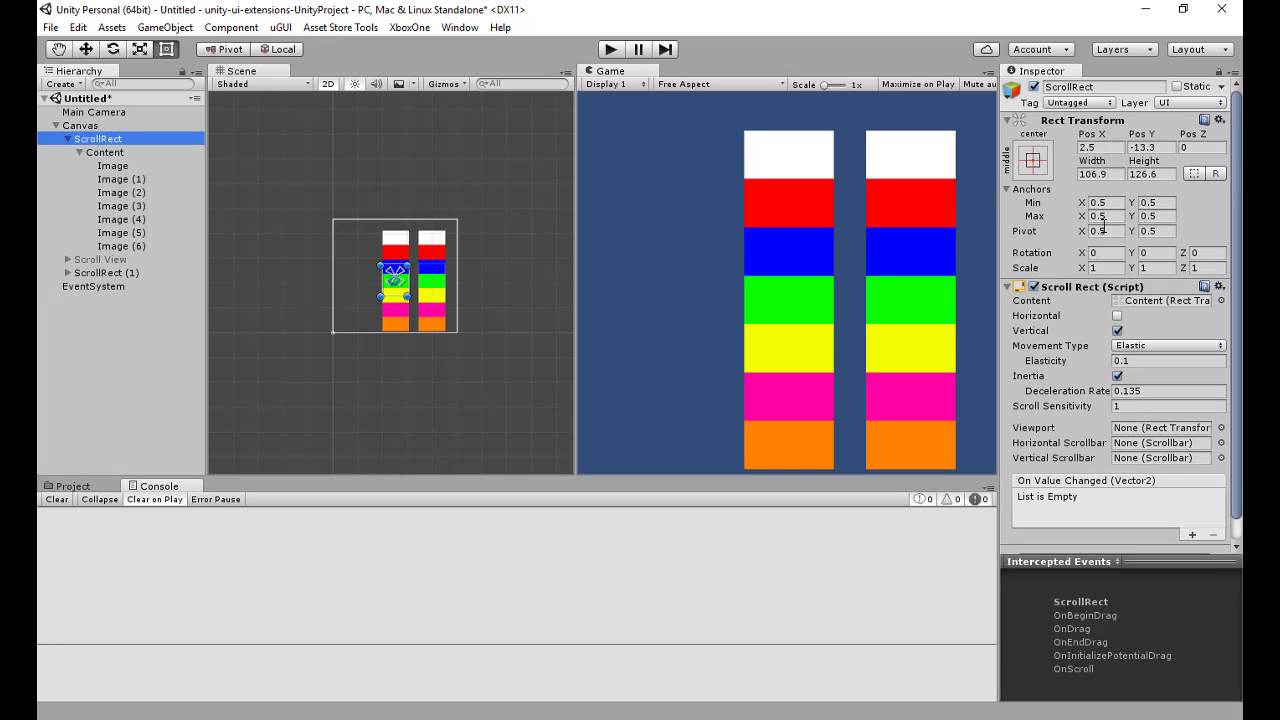
left_click(1035, 89)
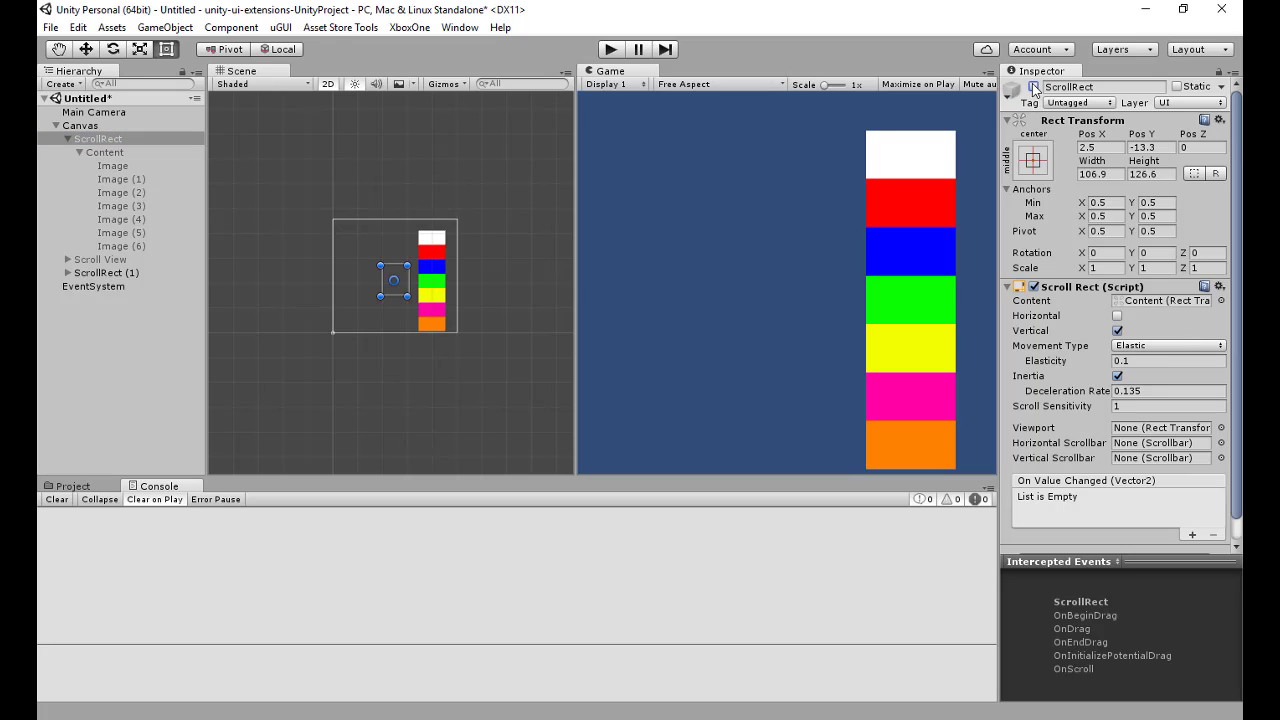
left_click(118, 278)
key("Delete")
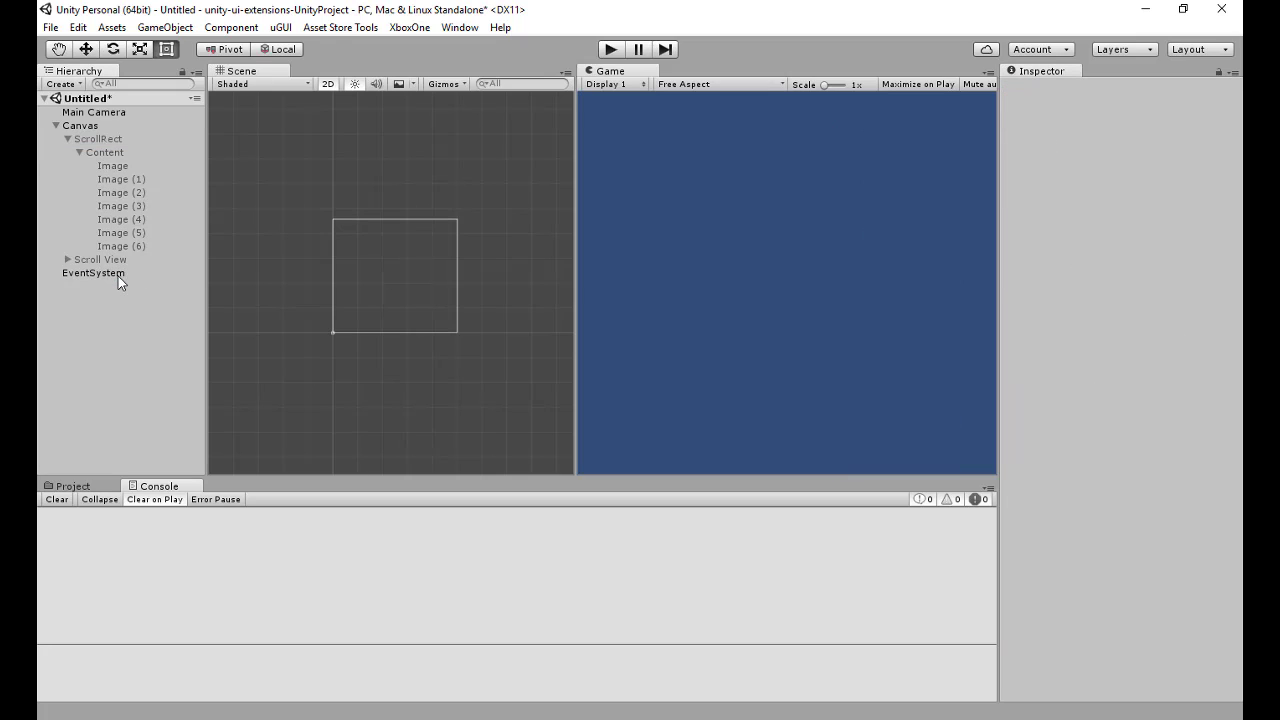
Activate the Scroll View object and move its map Content down into the viewport, to Pos Y 225
left_click(100, 259)
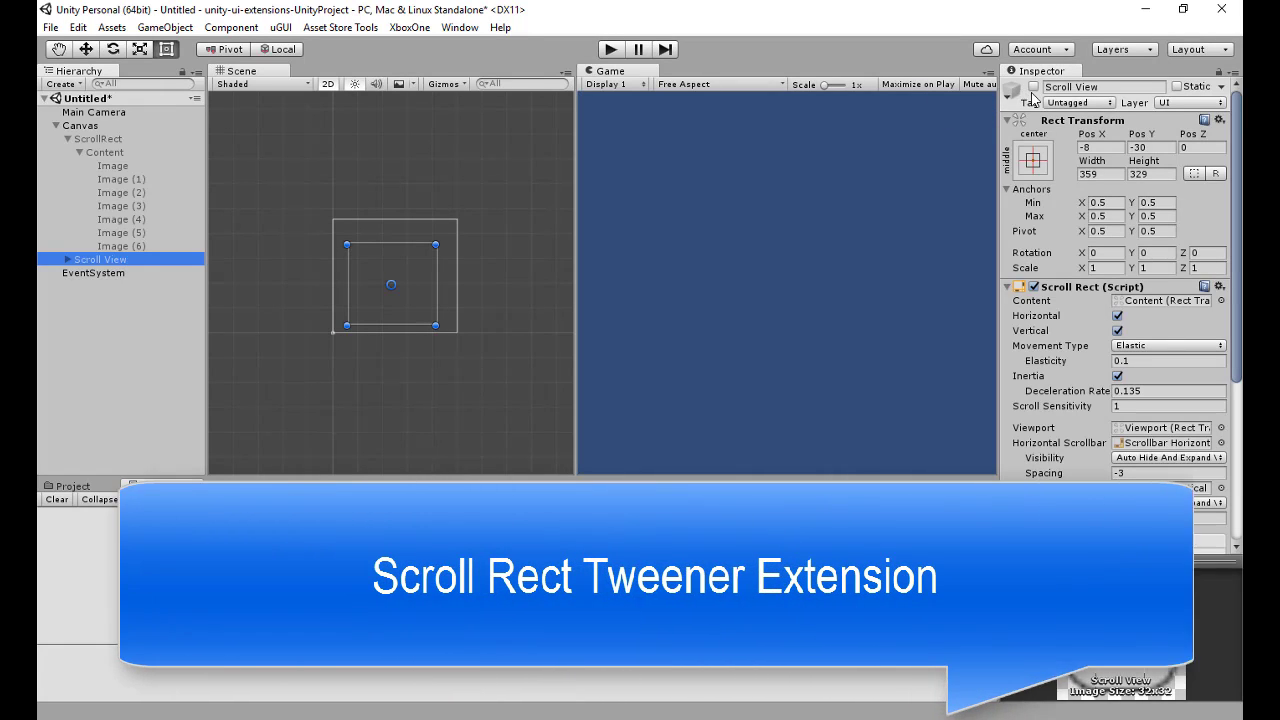
key("alt+shift+a")
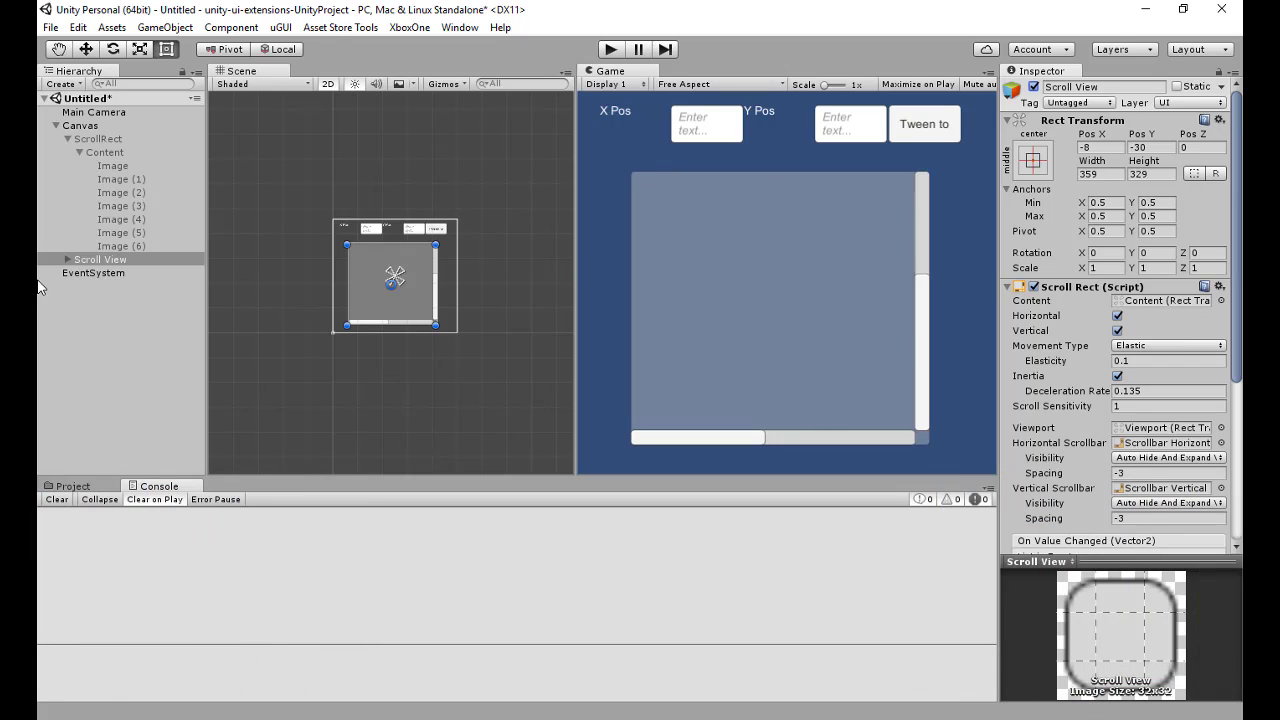
left_click(65, 259)
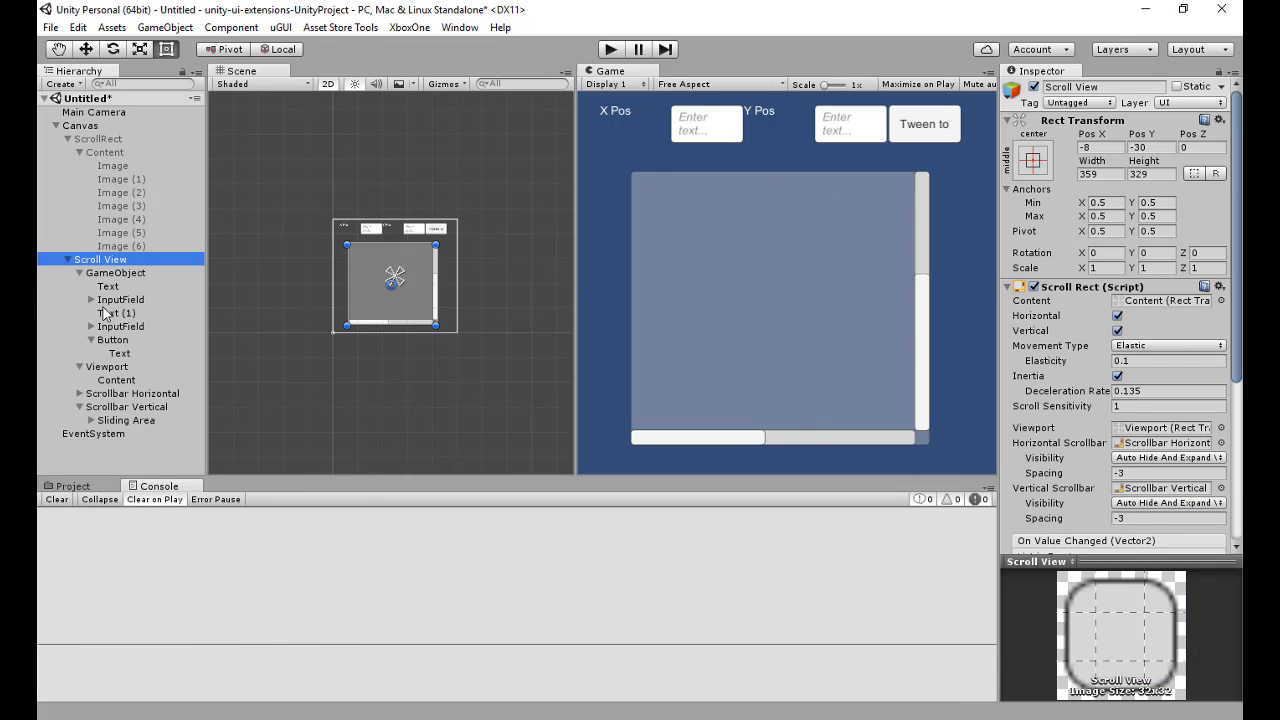
left_click(80, 273)
left_click(104, 300)
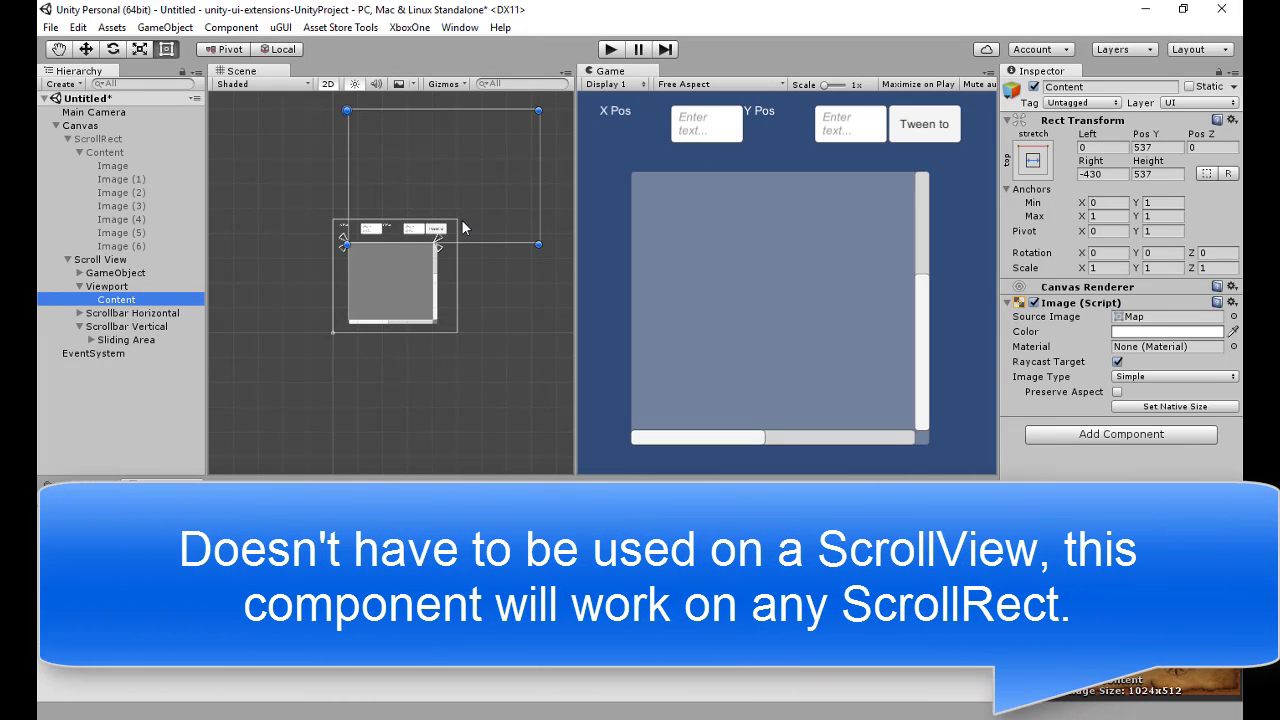
left_click_drag(465, 177, 466, 256)
Run the scene and pan the map inside the Scroll View in several directions
left_click(611, 50)
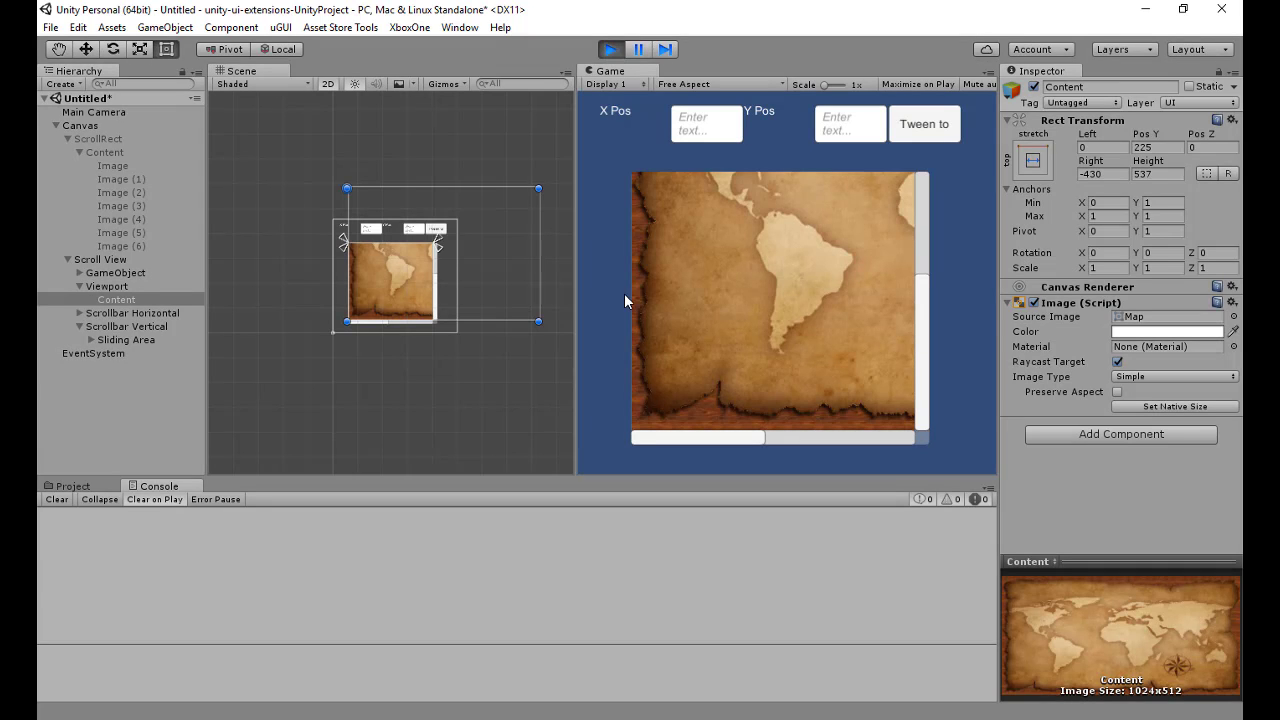
left_click_drag(792, 315, 931, 341)
left_click_drag(763, 327, 928, 280)
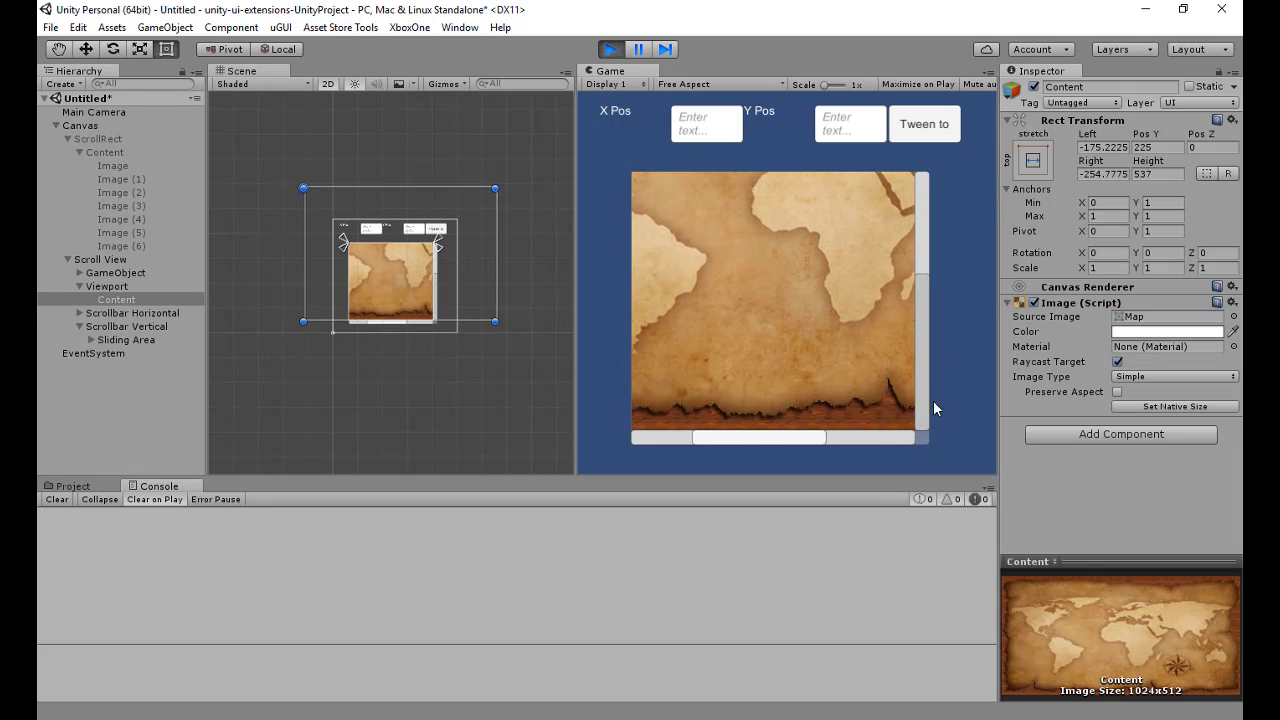
left_click_drag(762, 341, 850, 410)
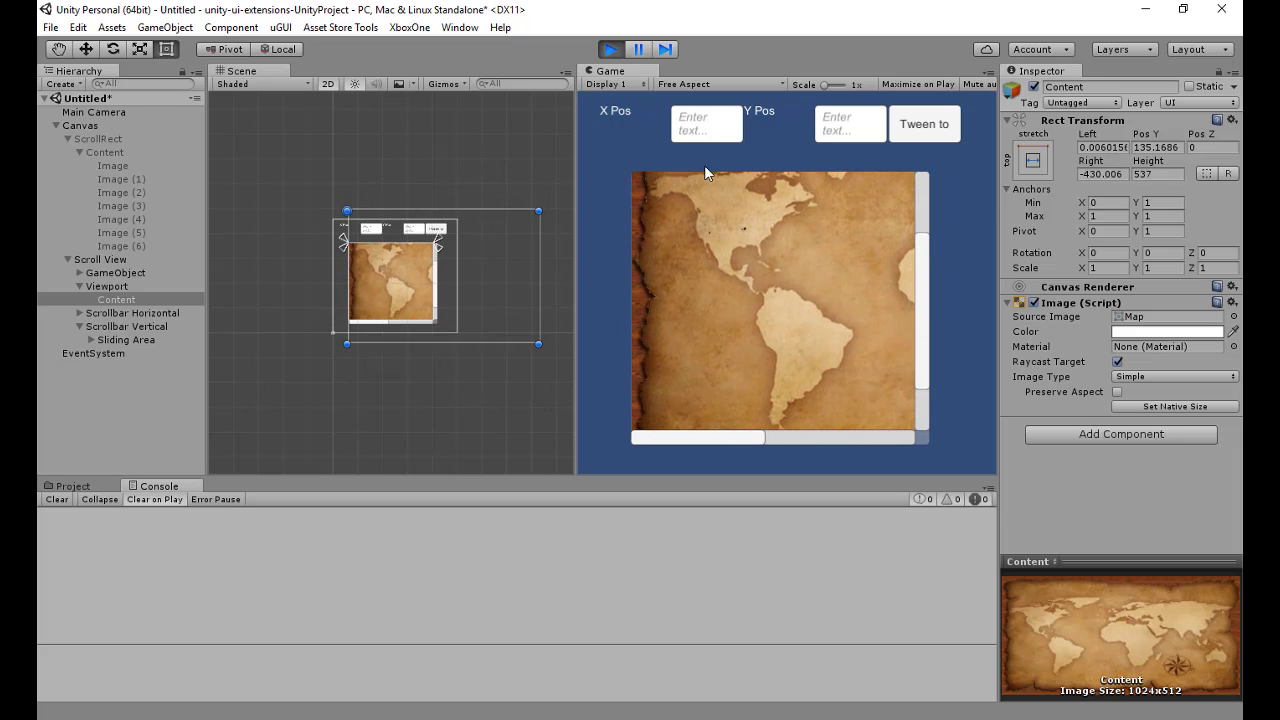
Set the target X Pos and Y Pos to 1 in the running scene and tween the map there
left_click(706, 133)
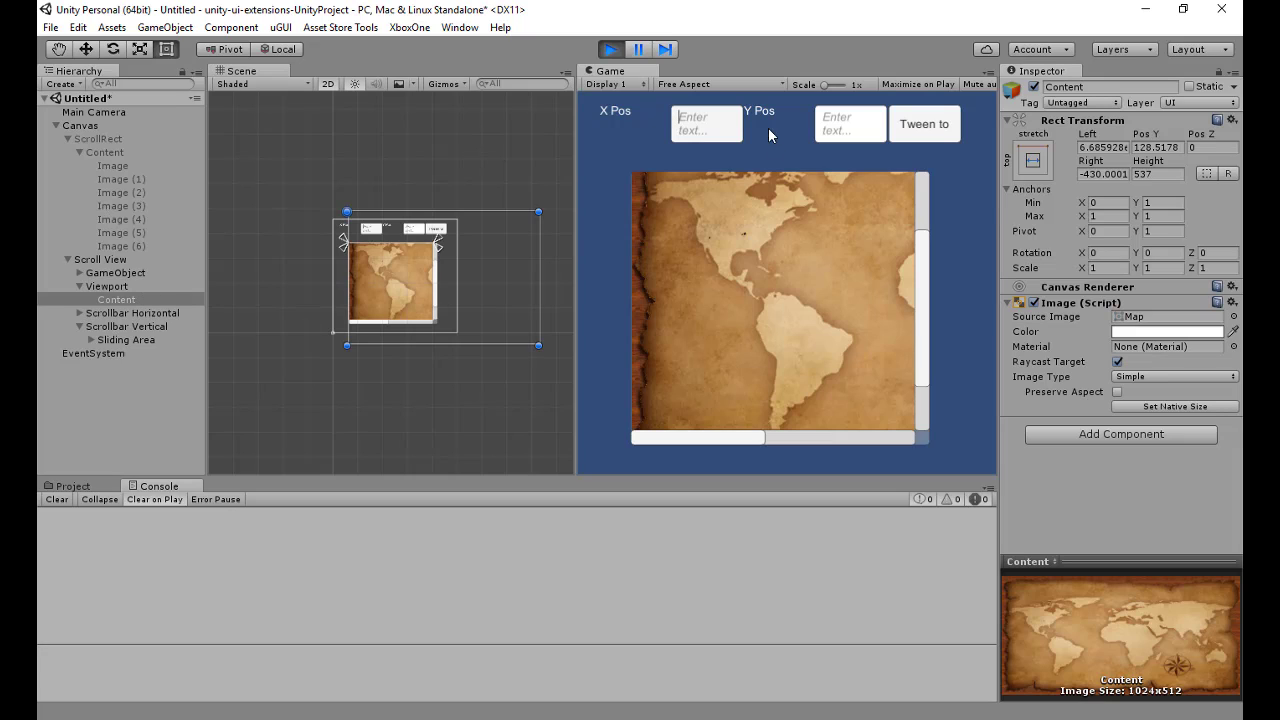
type("1")
left_click(853, 125)
type("1")
left_click(938, 140)
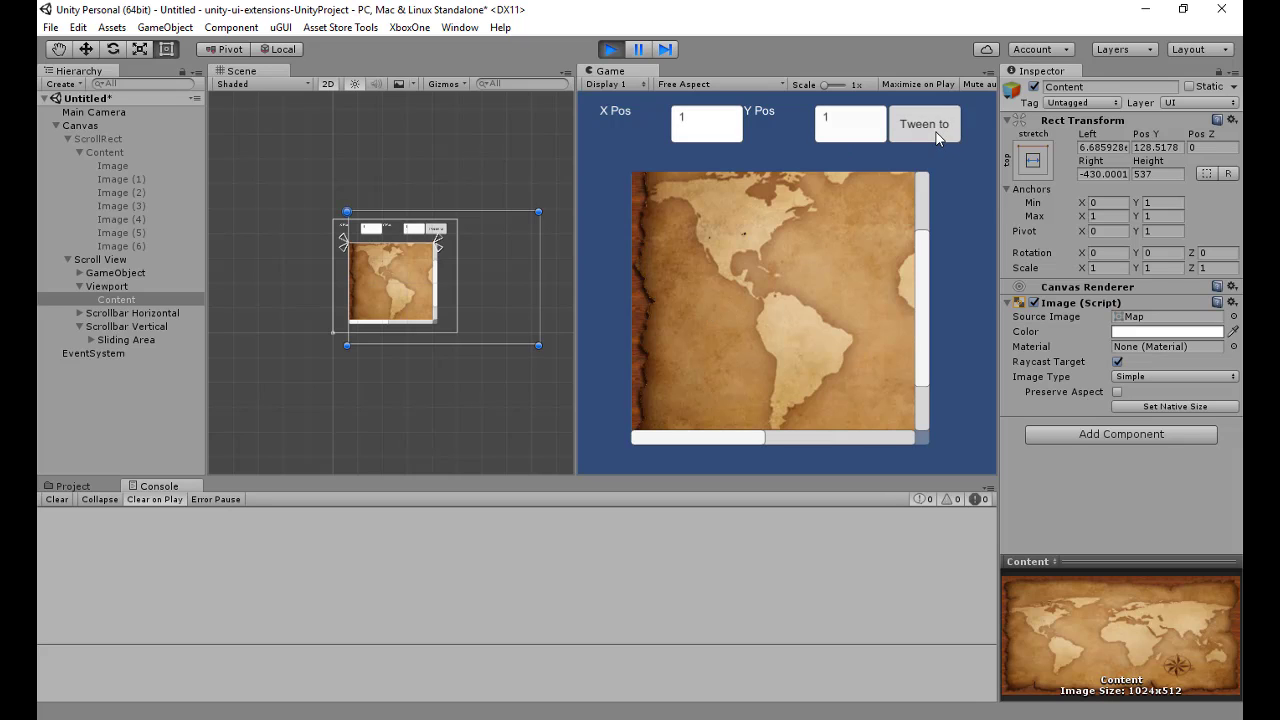
Set the target X Pos and Y Pos to 0 in the running scene and tween the map there
left_click(716, 125)
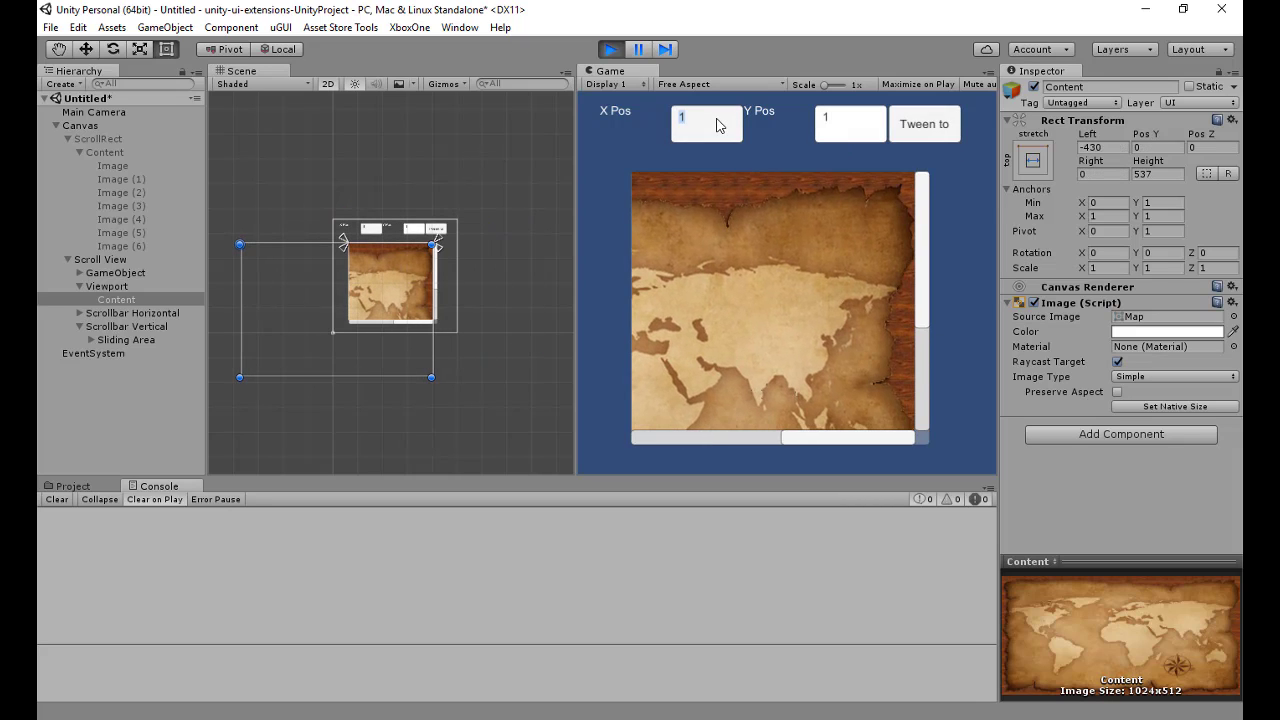
type("0")
left_click(850, 125)
type("0")
left_click(917, 127)
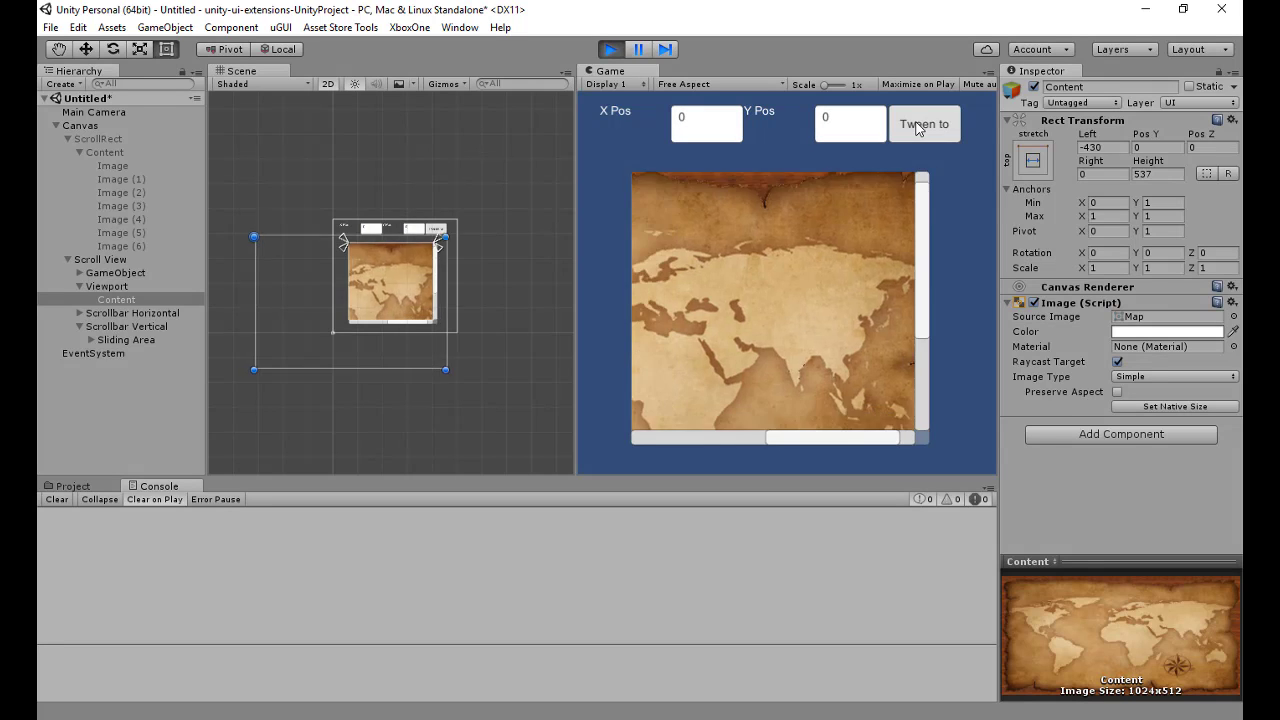
Inspect the Scroll Rect Tweener settings on the Scroll View and the Tween To component on its child GameObject
left_click(113, 262)
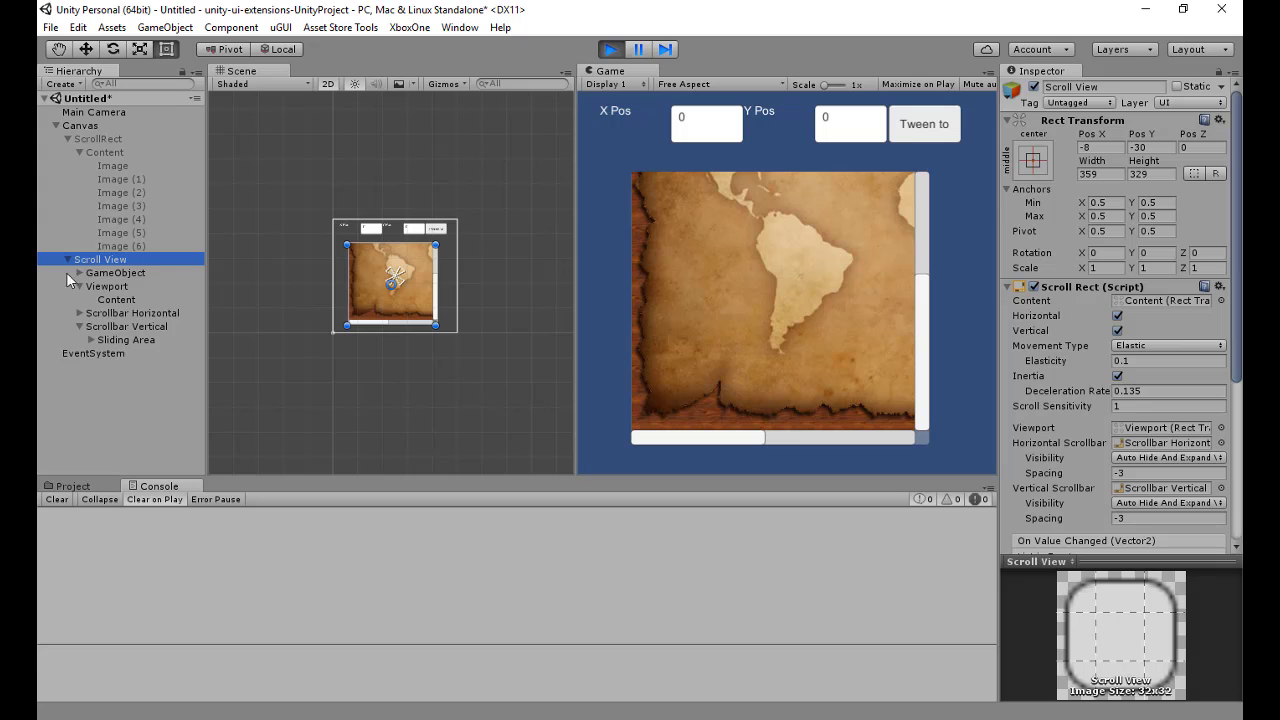
left_click(1010, 287)
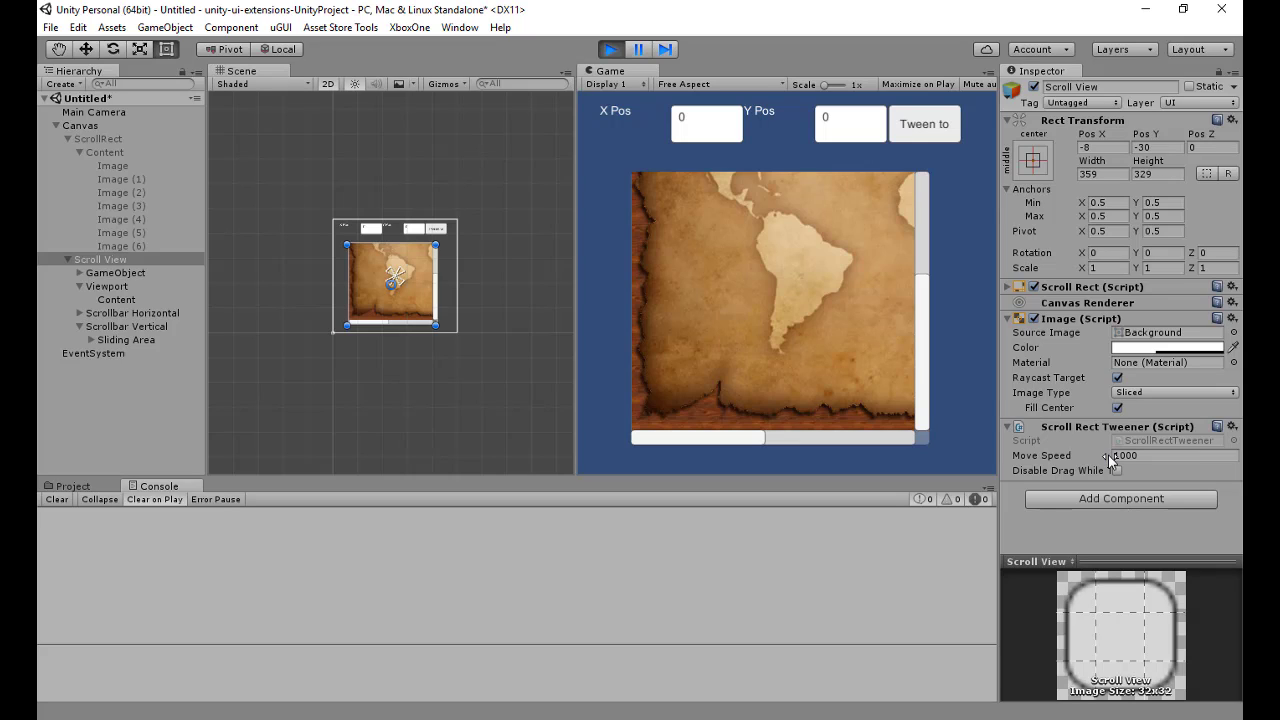
left_click(116, 272)
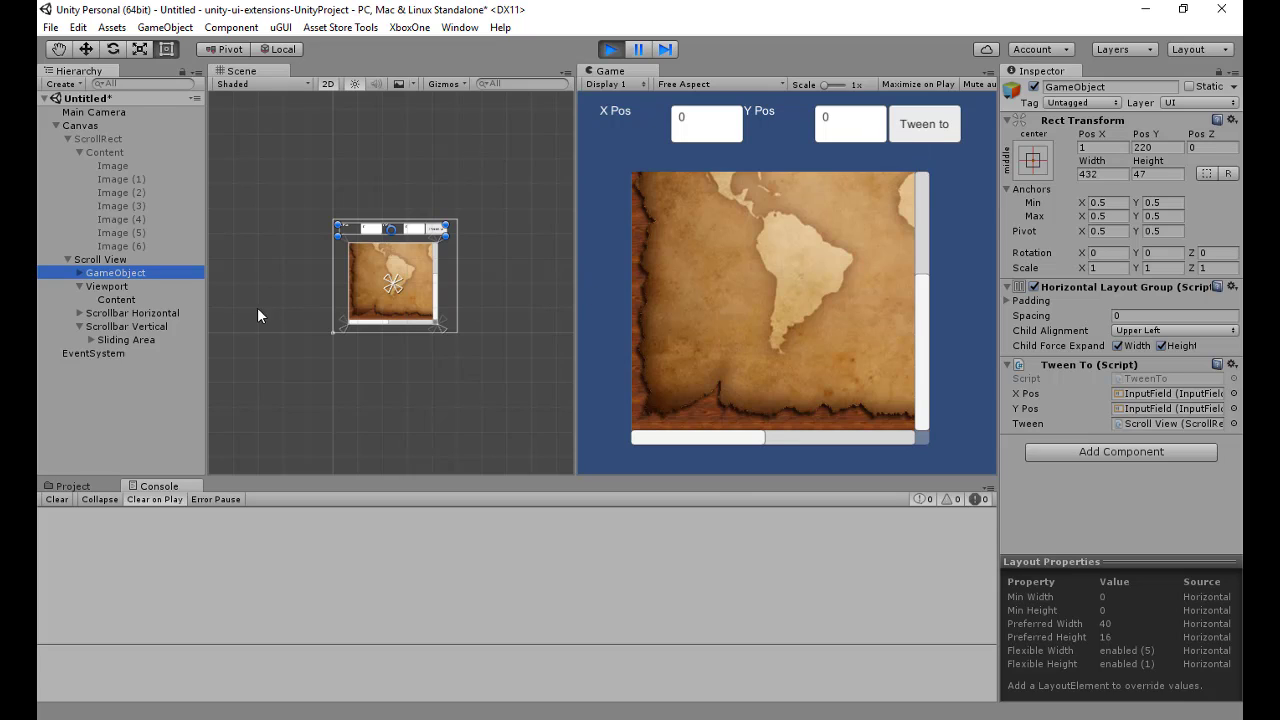
Open the TweenTo script in Visual Studio, normalize its line endings to Windows (CR LF), and highlight the Scroll call in StartTween
double_click(1148, 378)
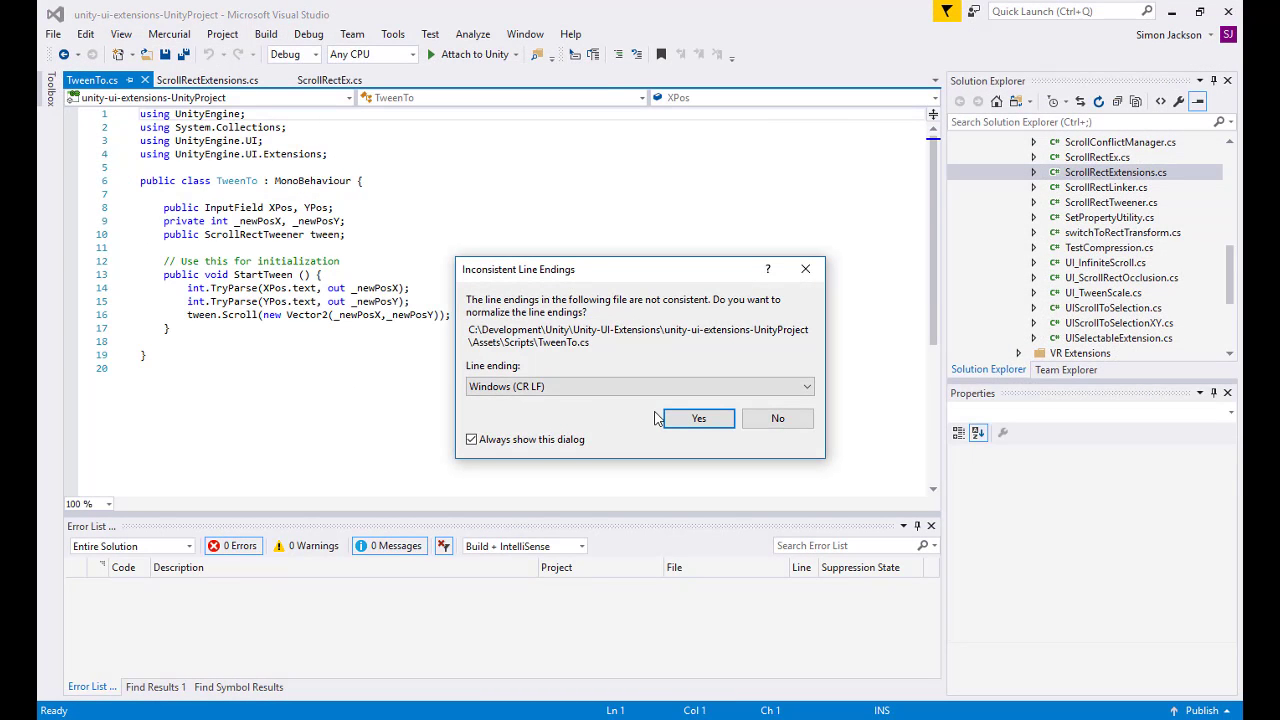
left_click(701, 418)
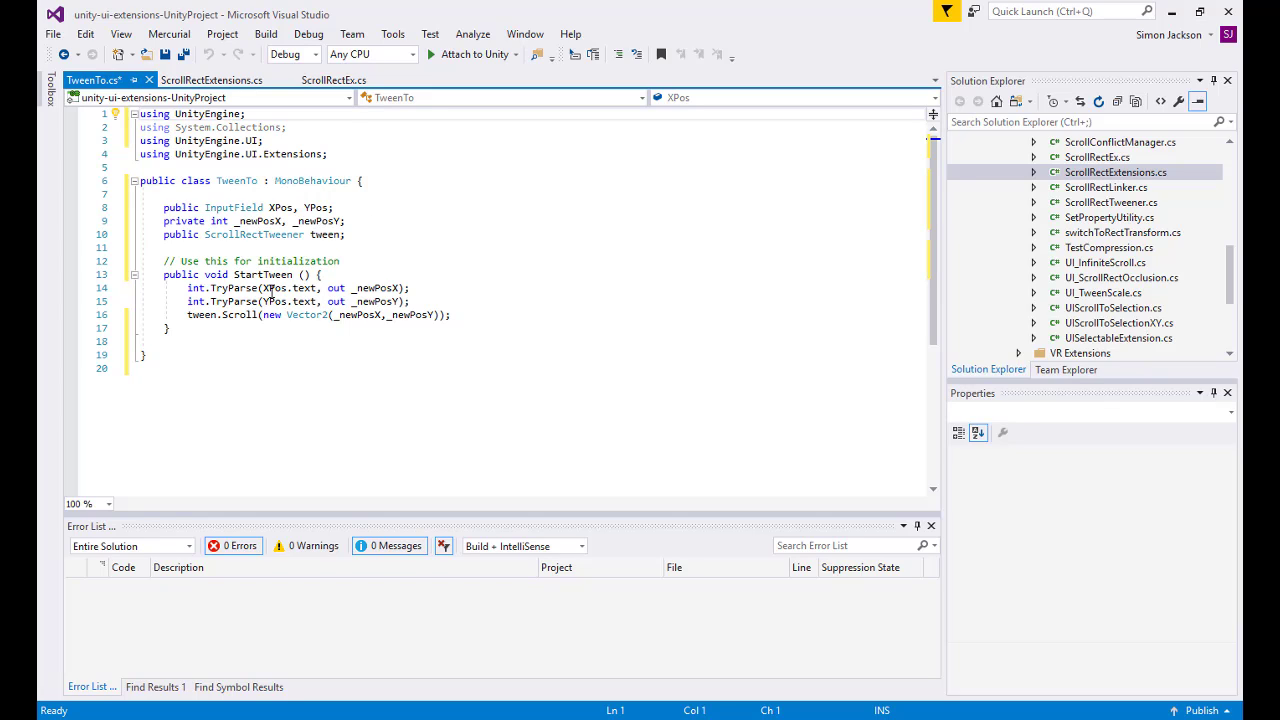
left_click(234, 314)
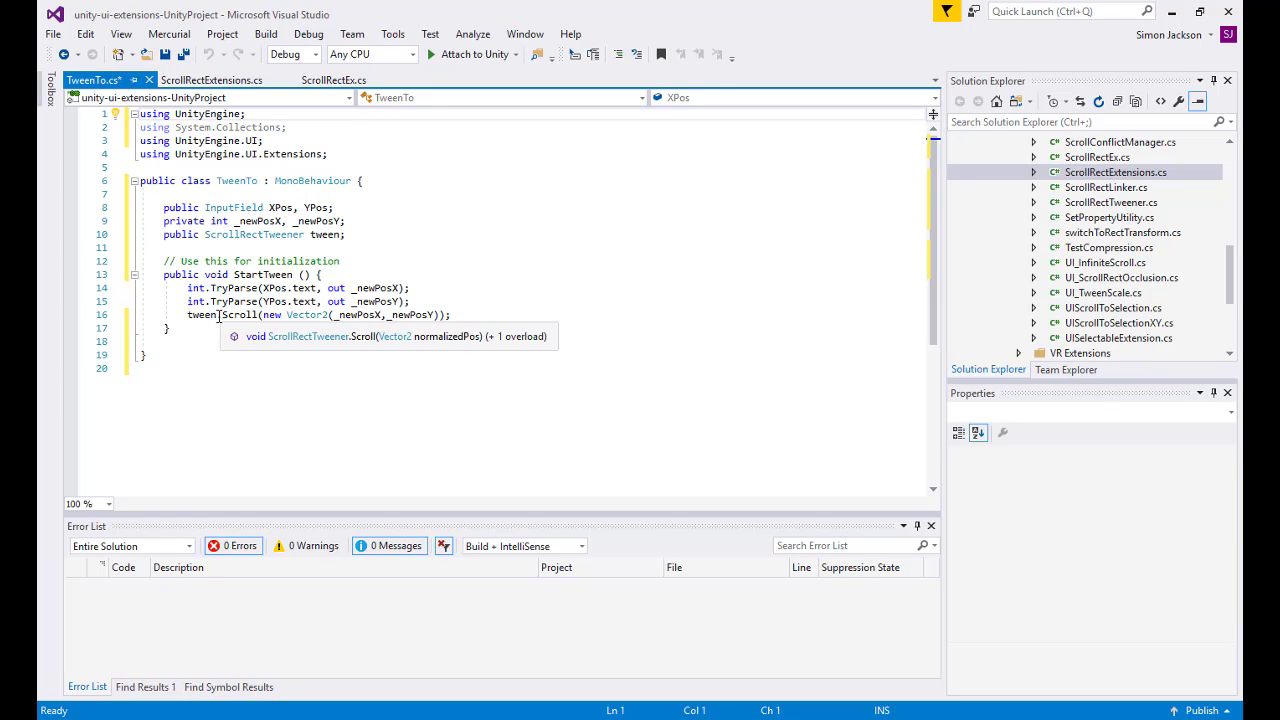
double_click(252, 314)
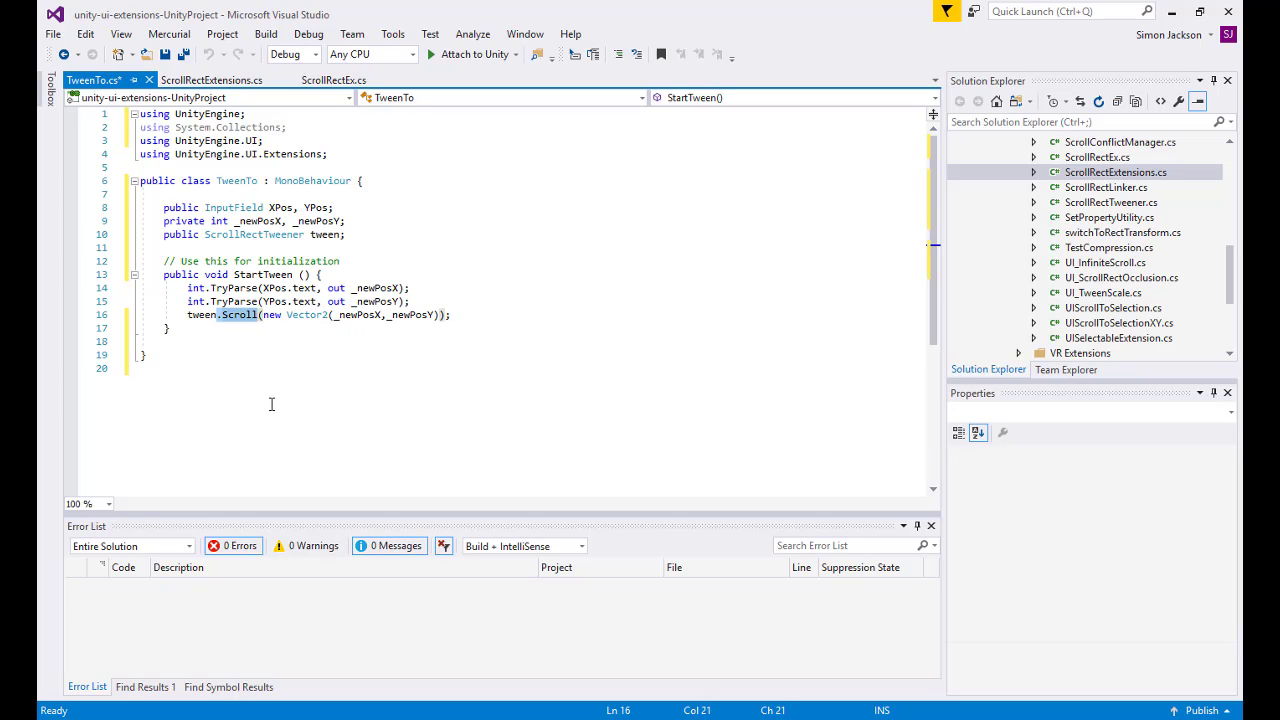
Go to the definition of ScrollRectTweener and examine its two ScrollHorizontal overloads
right_click(250, 235)
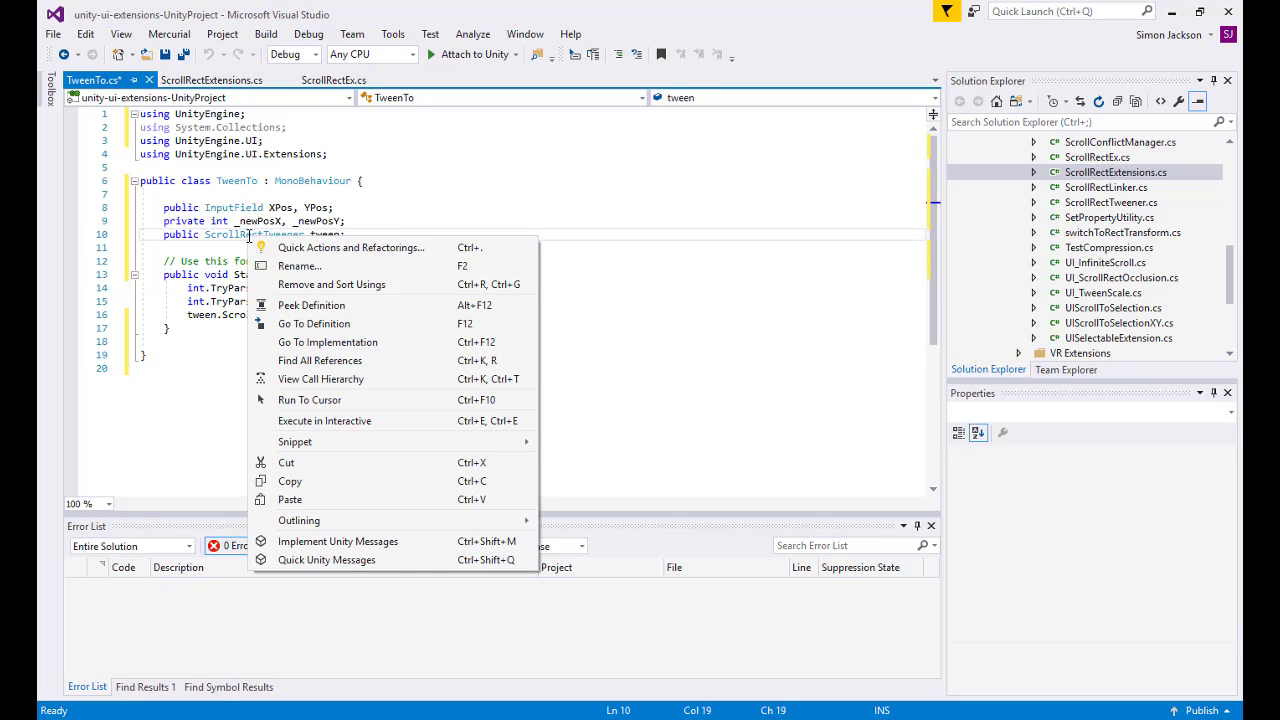
left_click(313, 326)
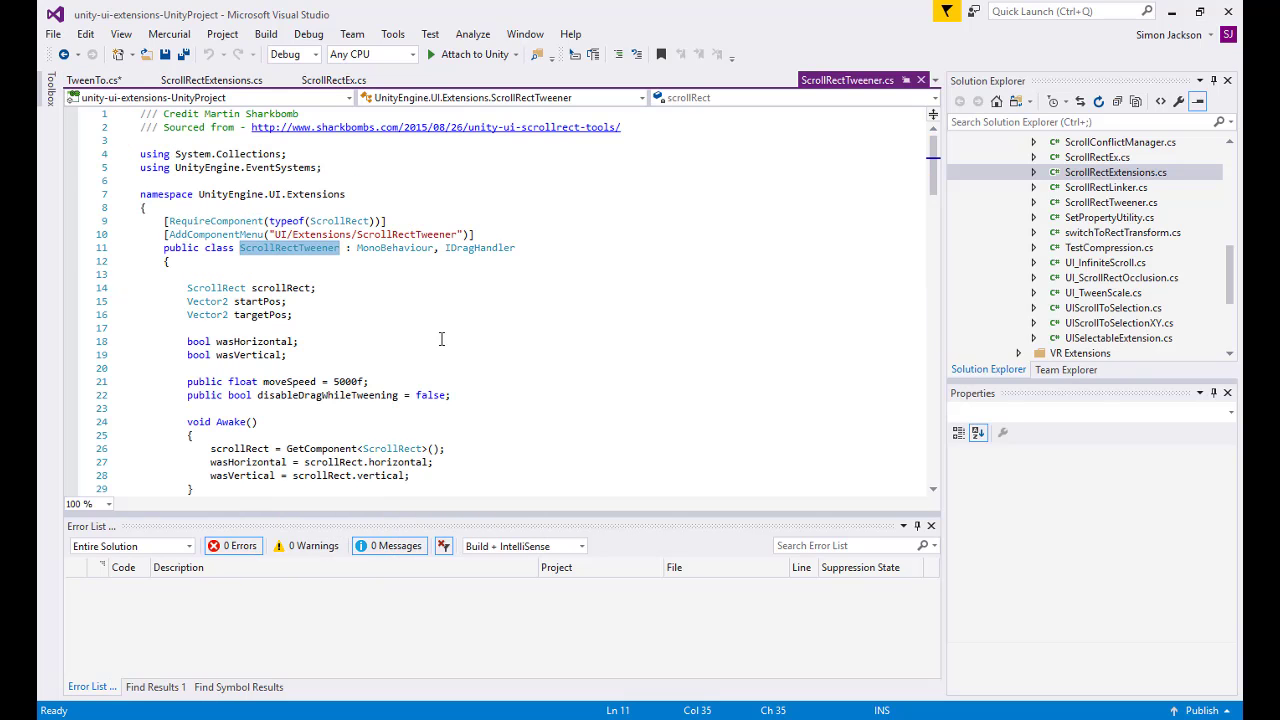
scroll(441, 340, "down", 5)
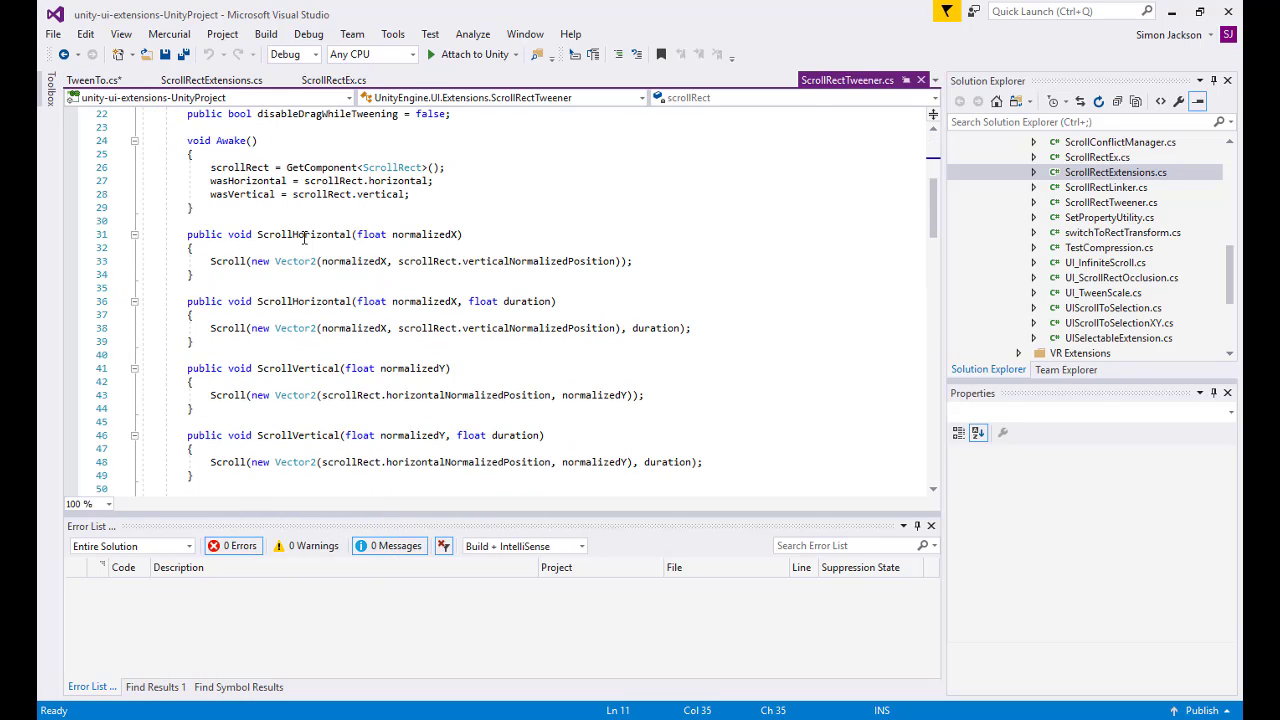
double_click(304, 237)
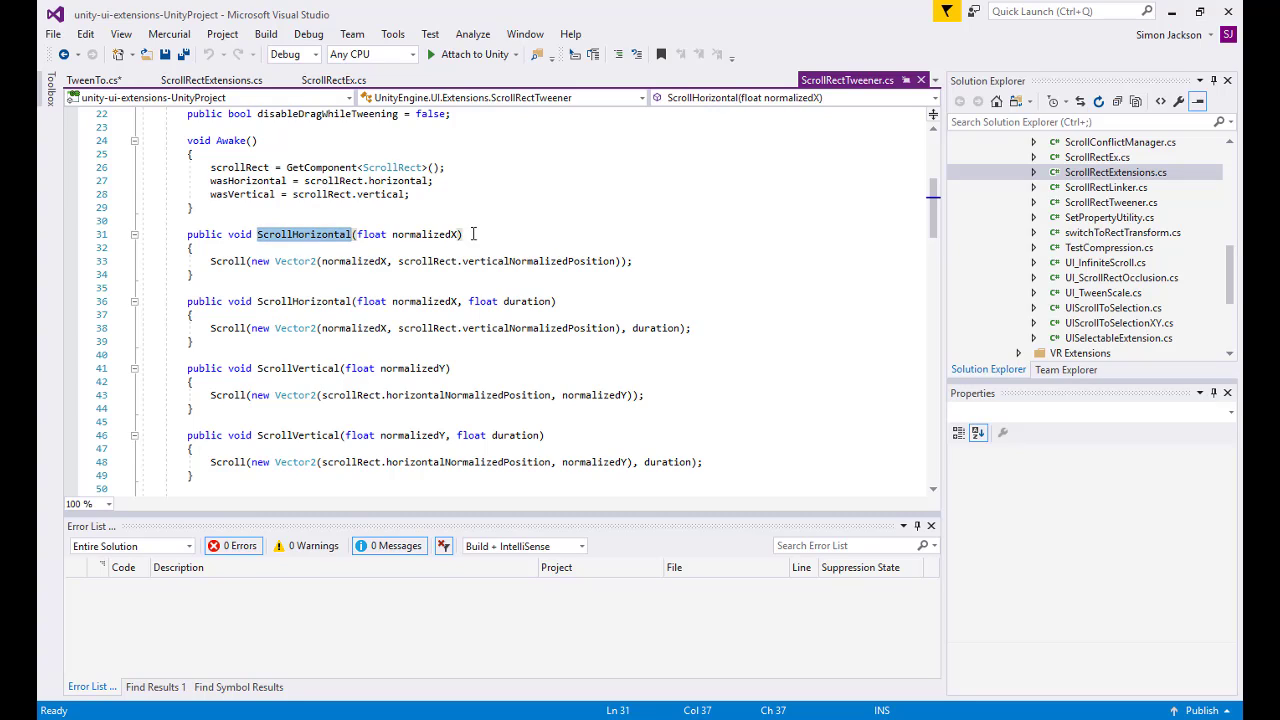
double_click(304, 301)
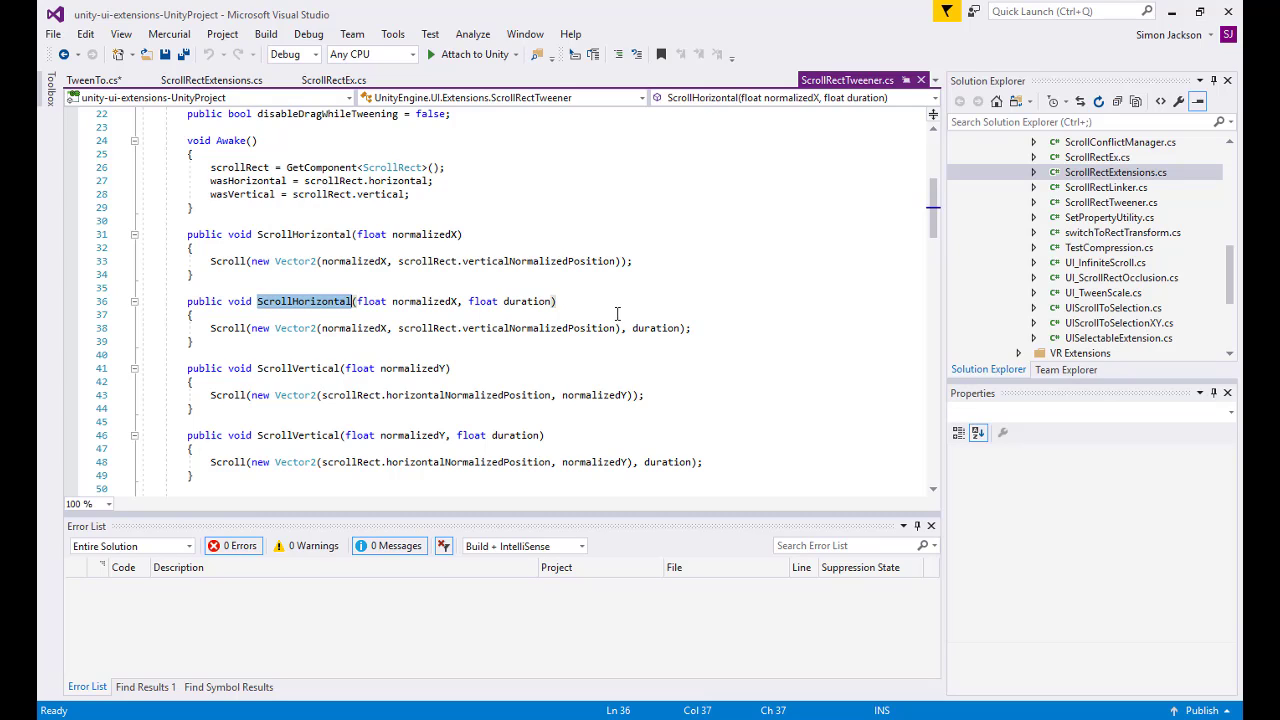
Examine the ScrollVertical and Scroll methods in ScrollRectTweener.cs, highlighting the Scroll overload that takes only normalizedPos
scroll(617, 314, "down", 2)
scroll(491, 337, "down", 2)
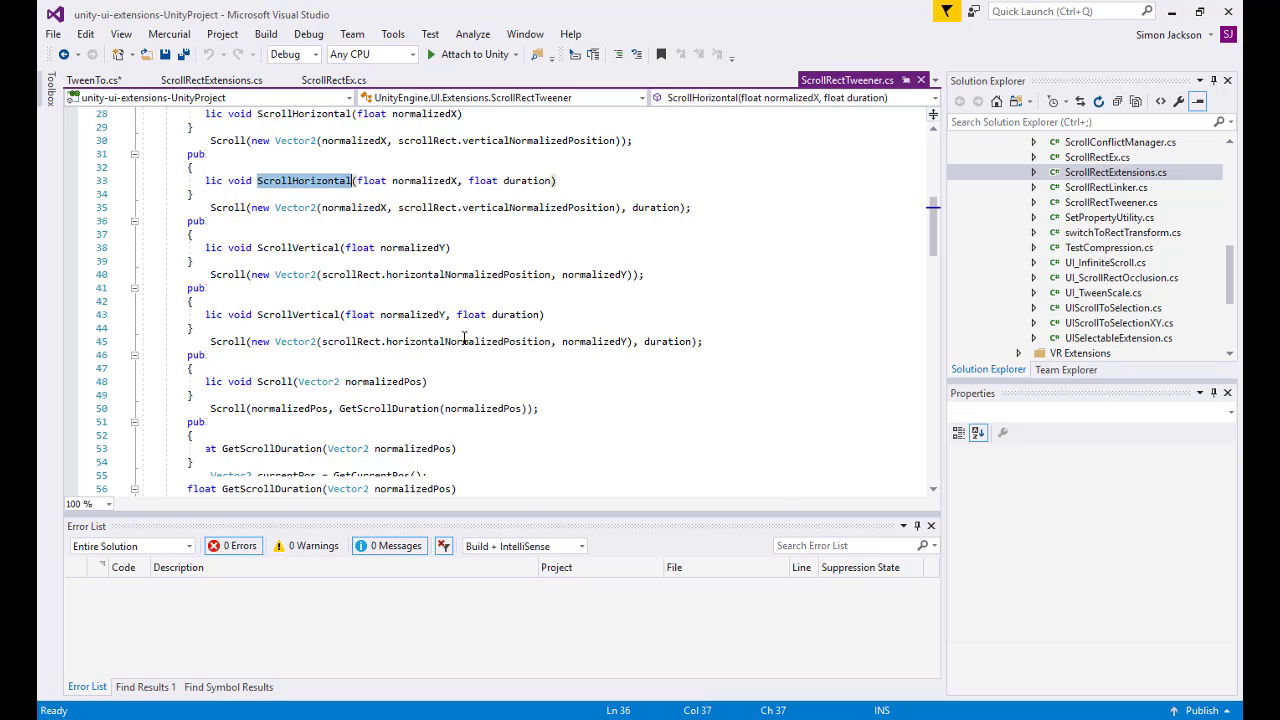
left_click_drag(214, 381, 96, 333)
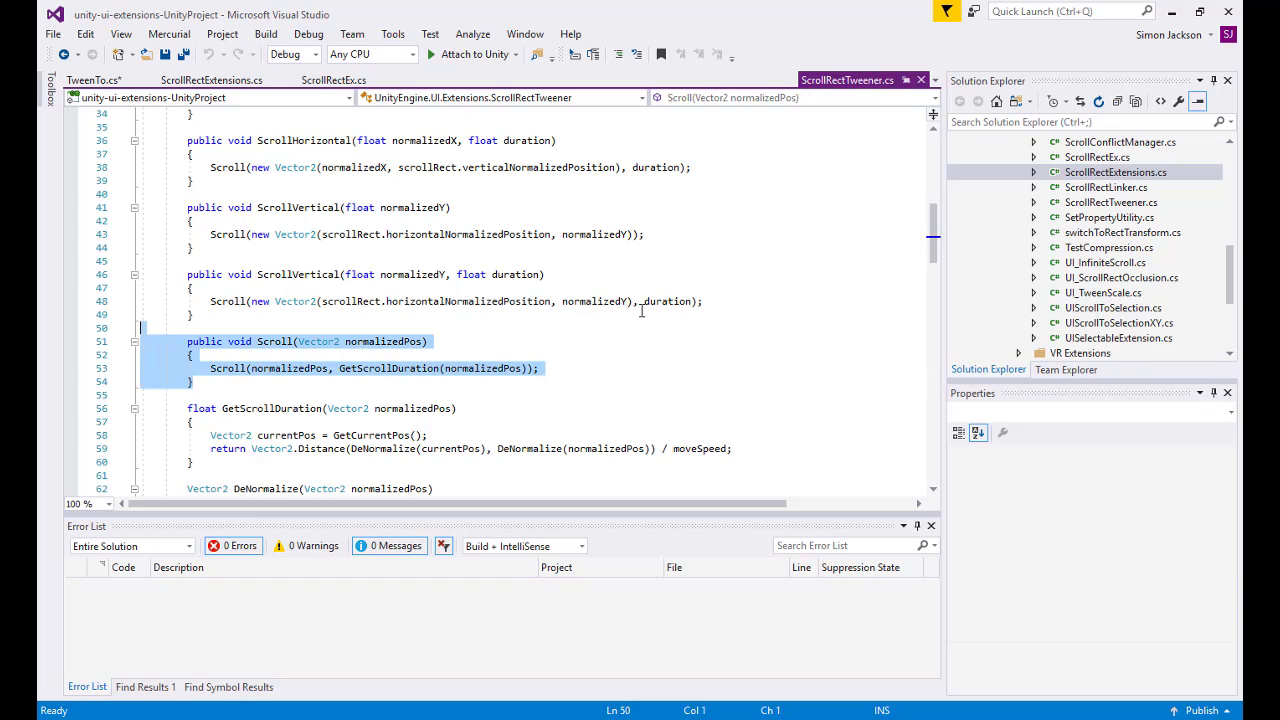
scroll(641, 311, "down", 1)
scroll(440, 342, "down", 1)
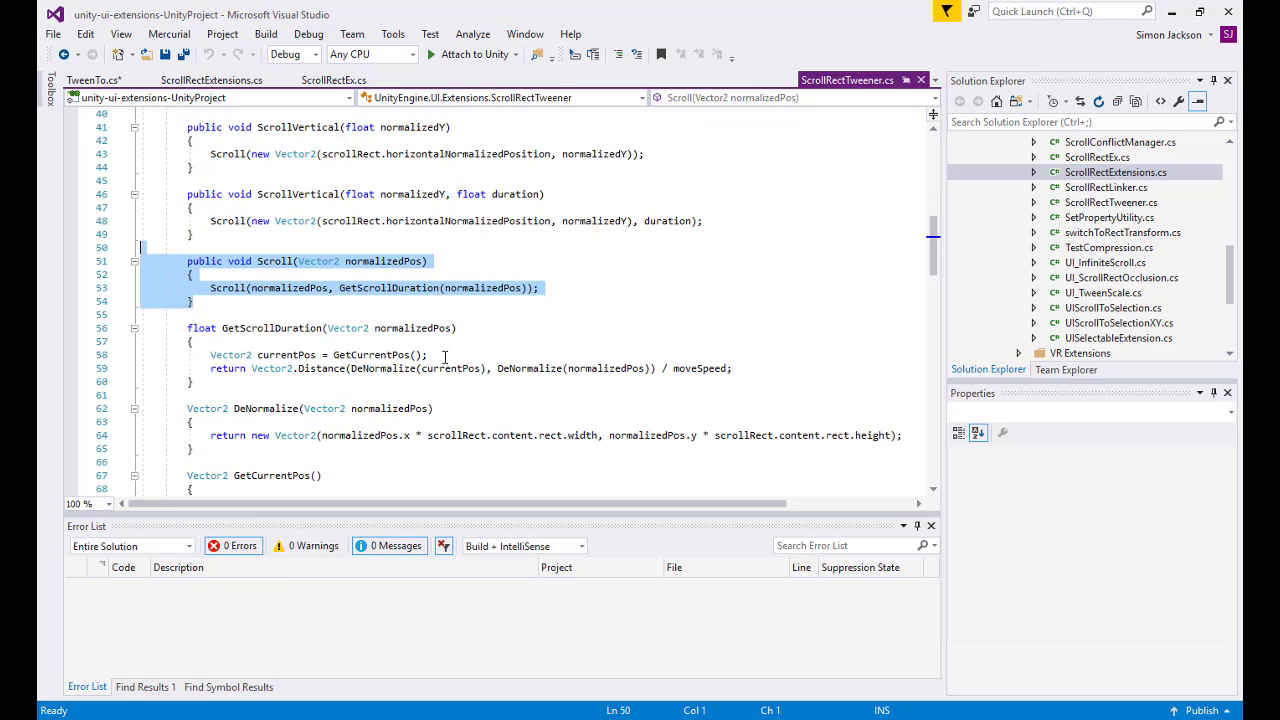
scroll(530, 367, "down", 7)
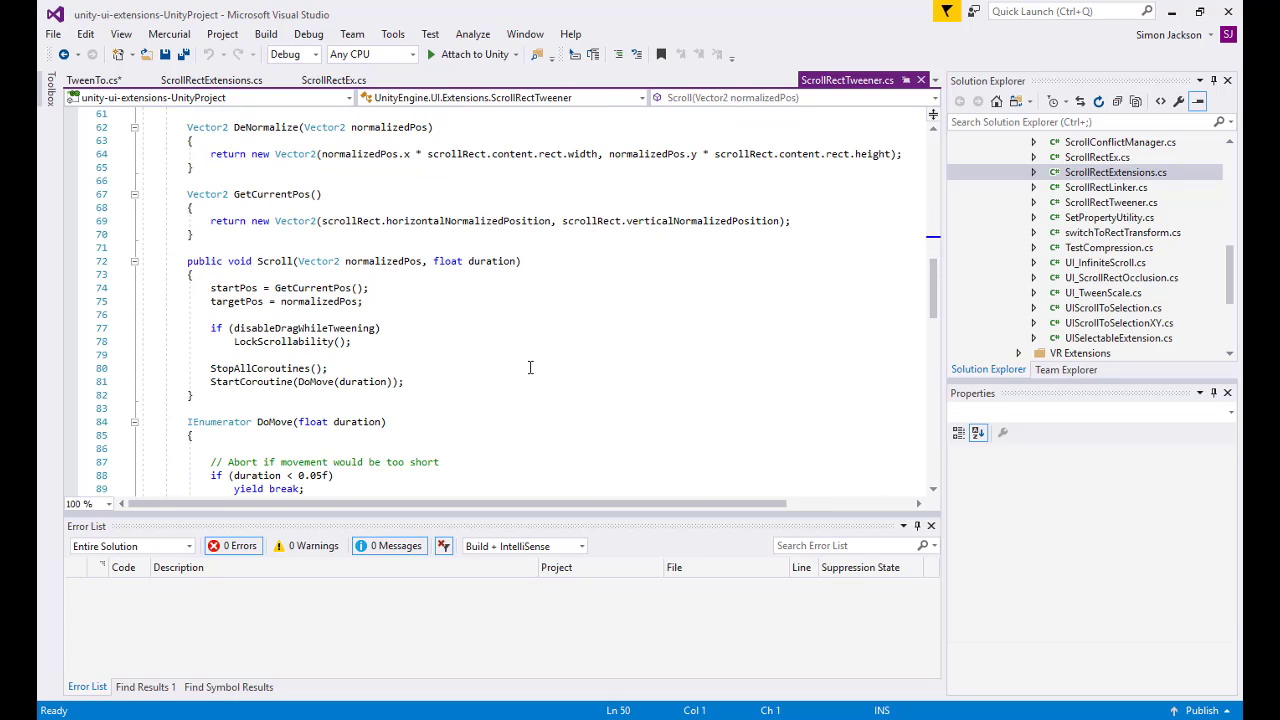
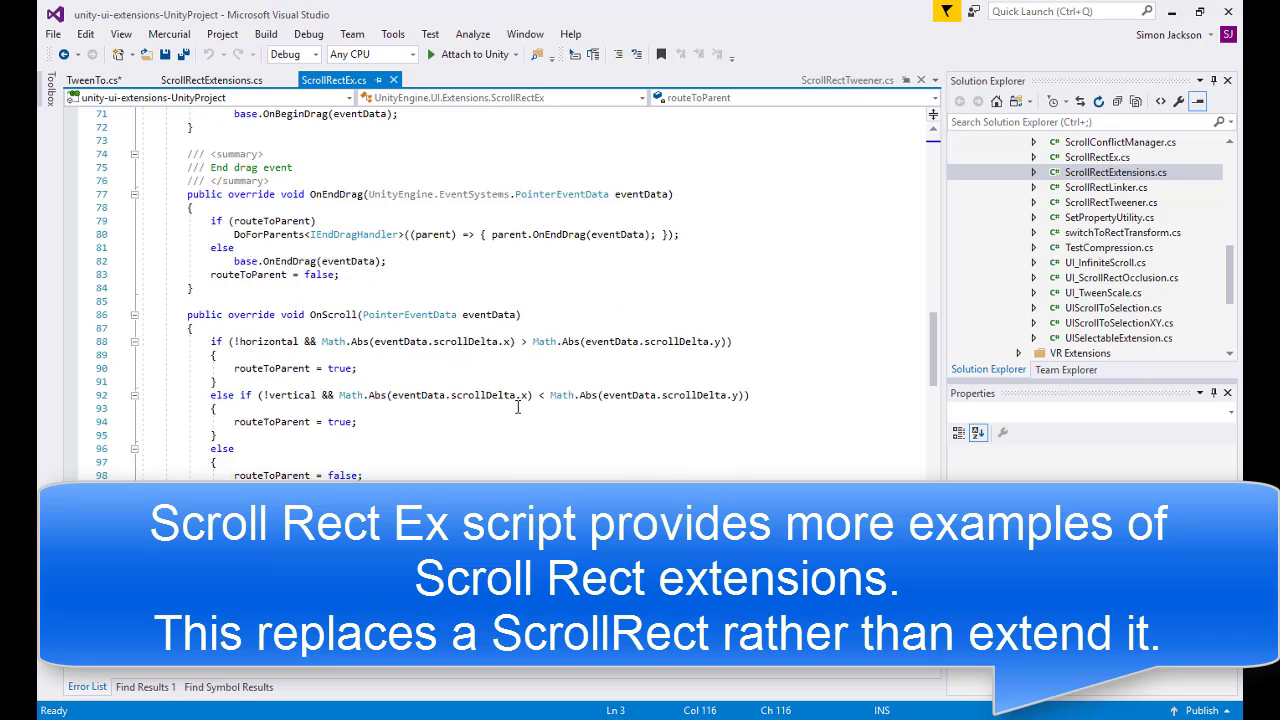
Review the drag event handlers in ScrollRectEx.cs and highlight the base.OnDrag call in OnDrag
scroll(518, 406, "up", 8)
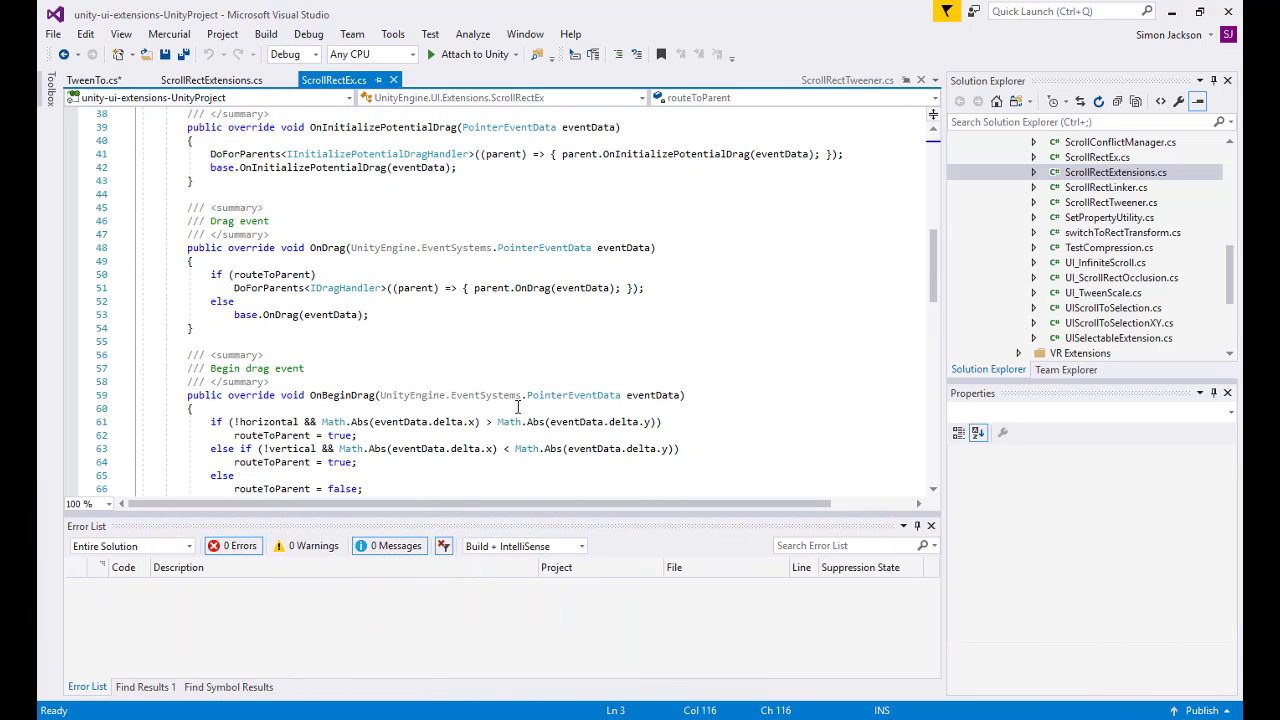
scroll(518, 406, "up", 3)
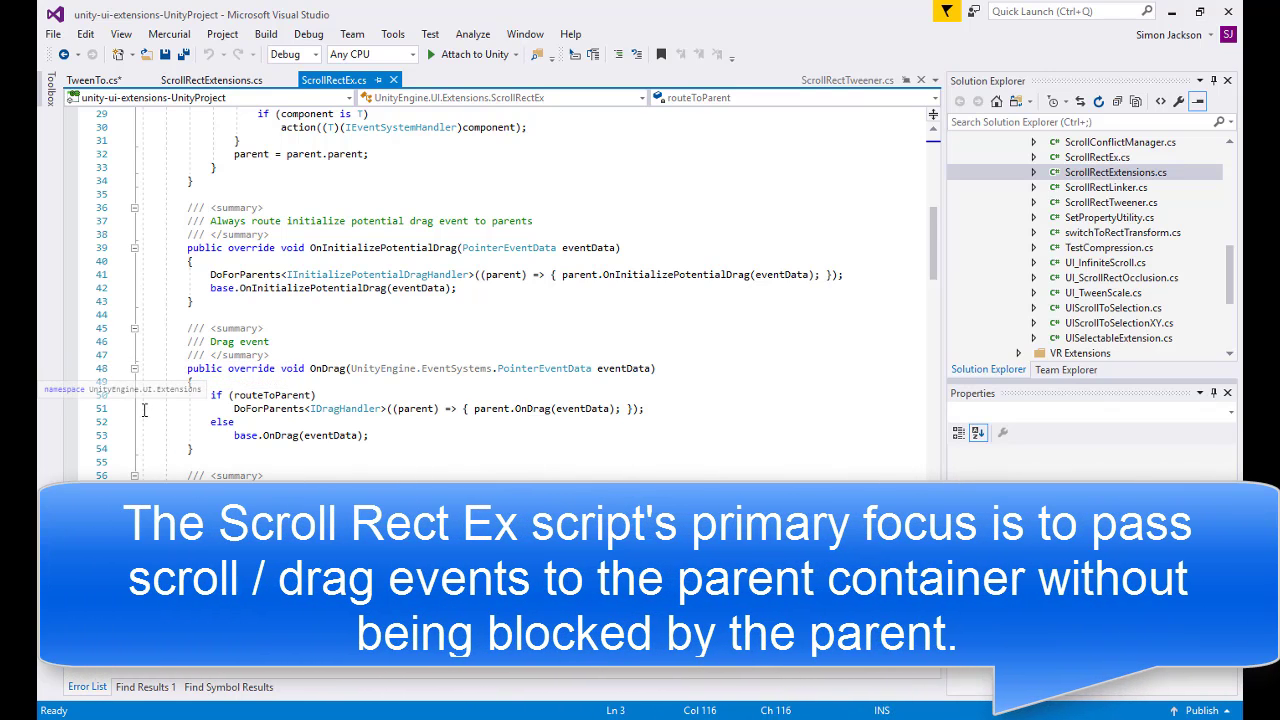
left_click_drag(405, 435, 73, 435)
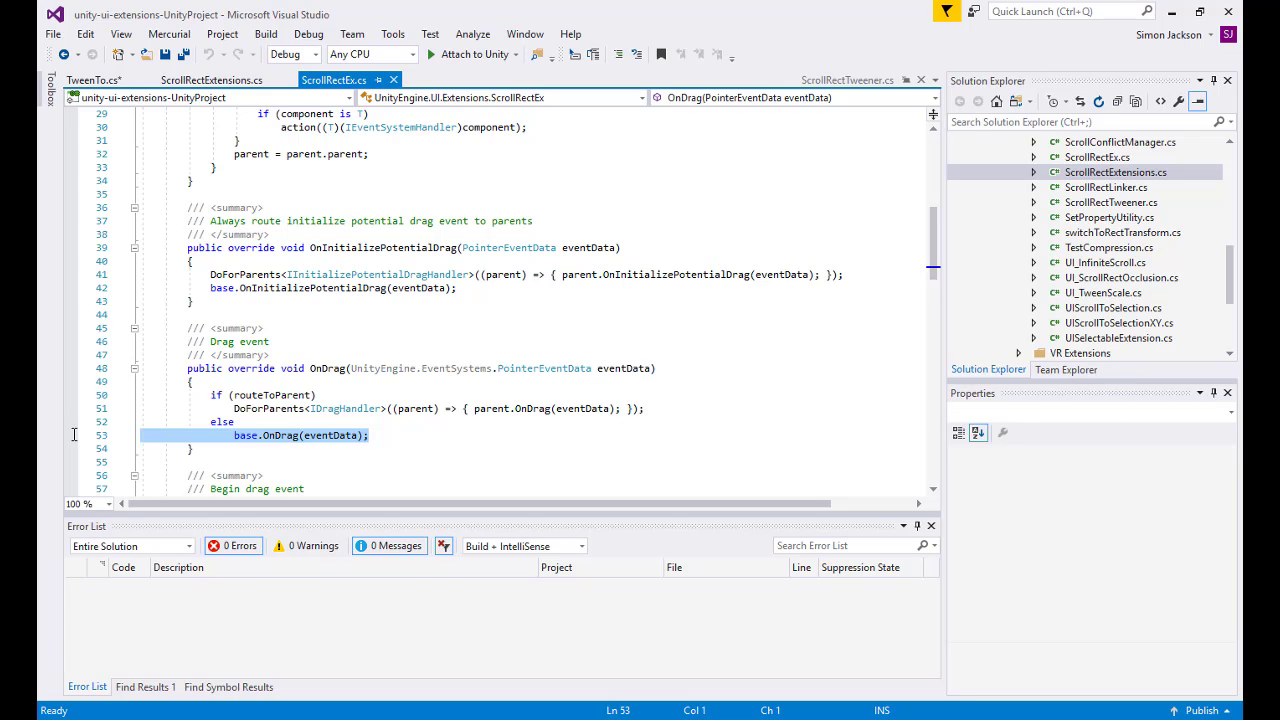
Highlight the credit and source comment lines at the start of ScrollRectEx.cs, then switch back to Unity
left_click(928, 178)
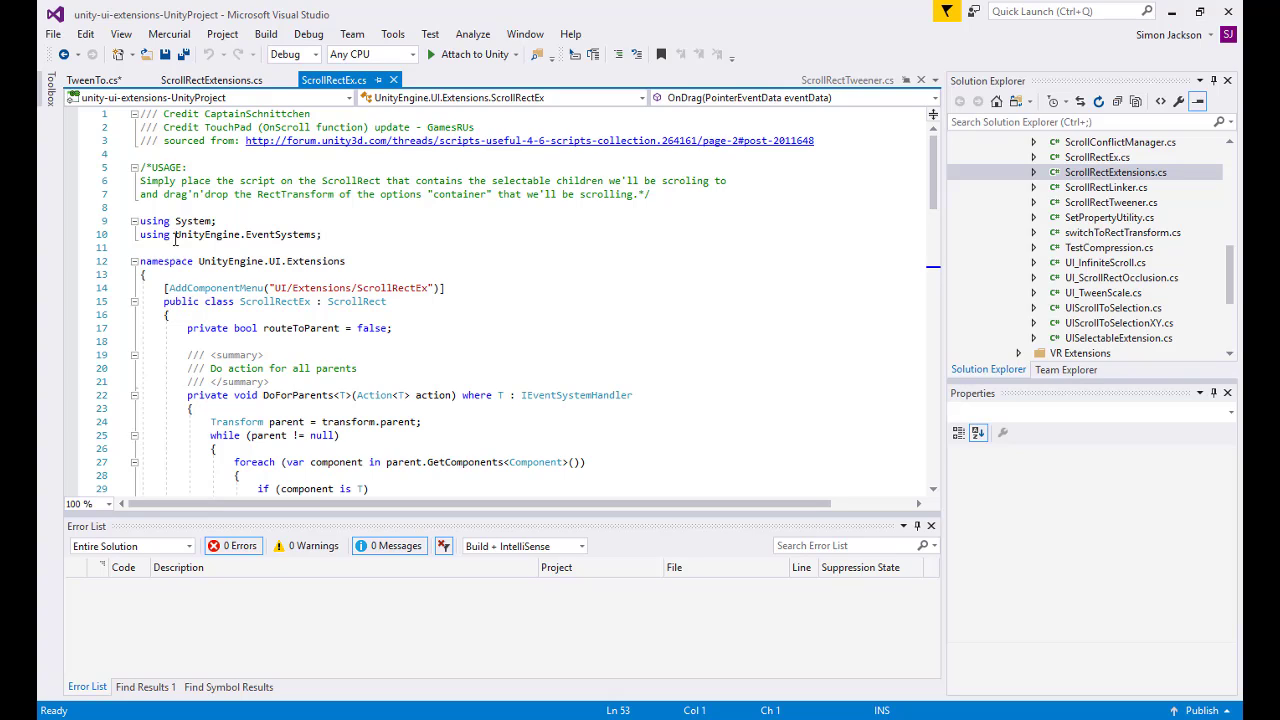
left_click_drag(206, 113, 307, 114)
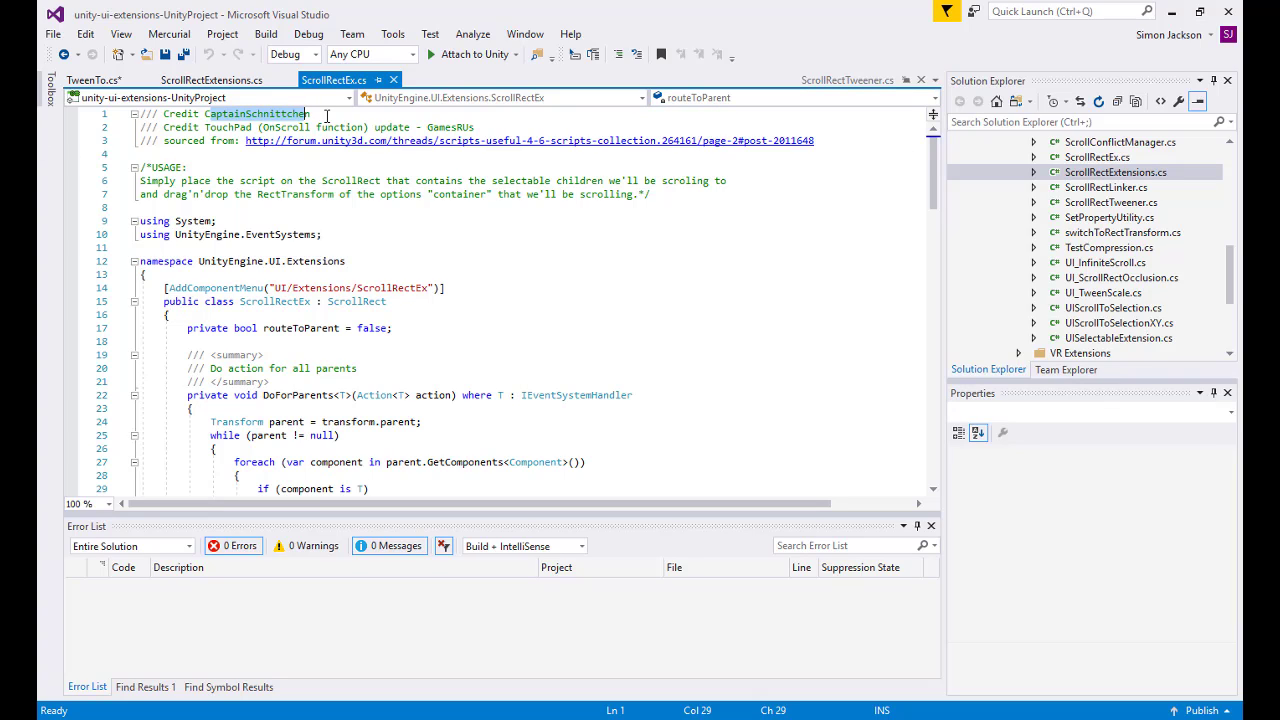
left_click_drag(826, 141, 40, 114)
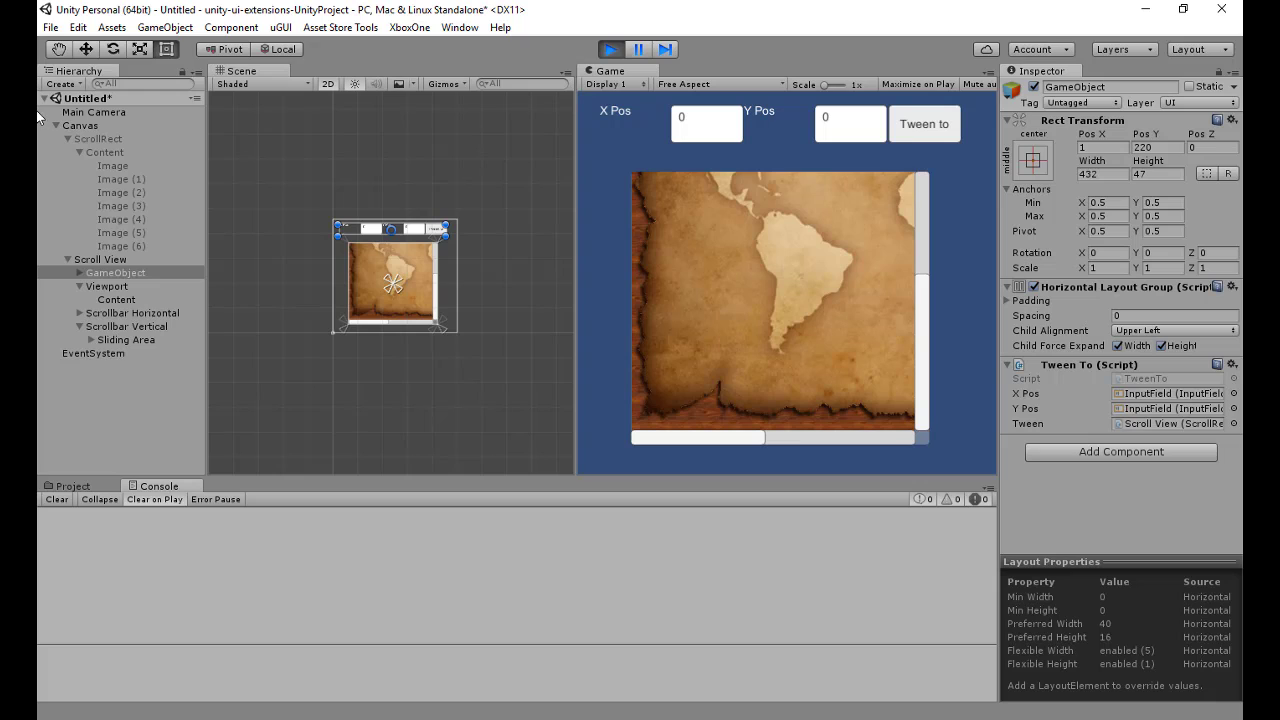
Exit play mode and create a new scene, discarding the changes to the untitled scene
left_click(50, 27)
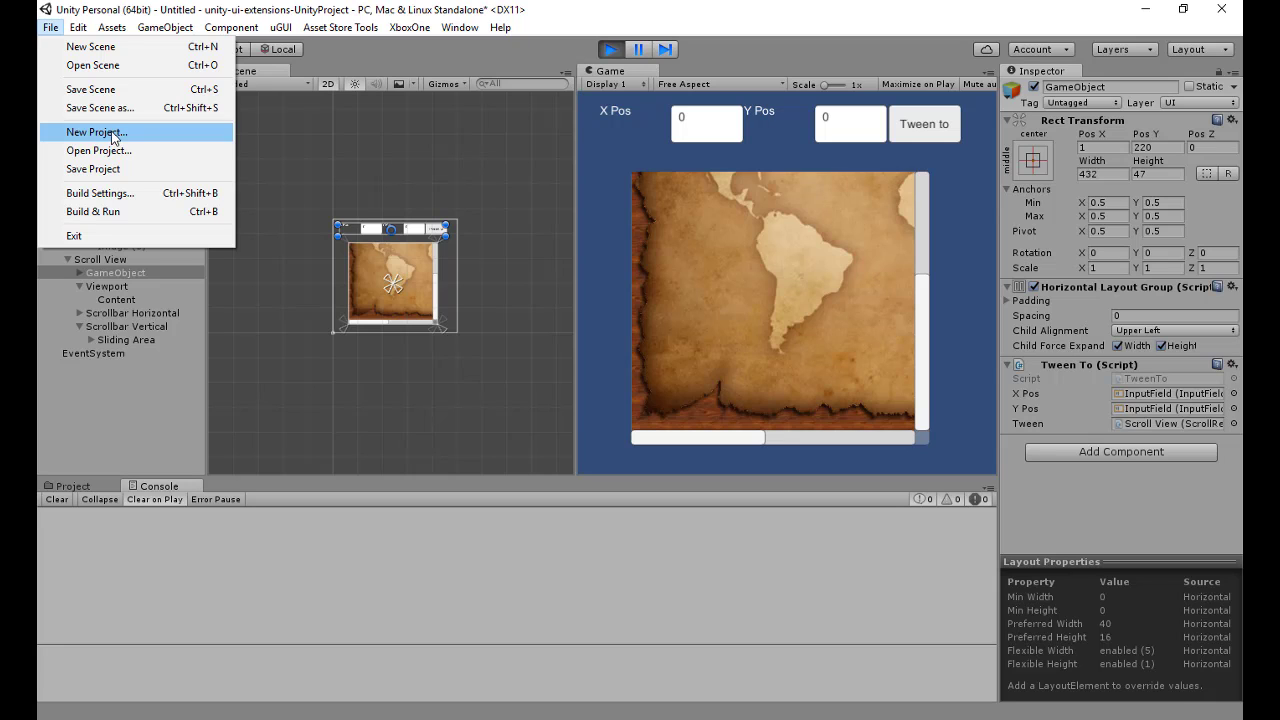
left_click(112, 48)
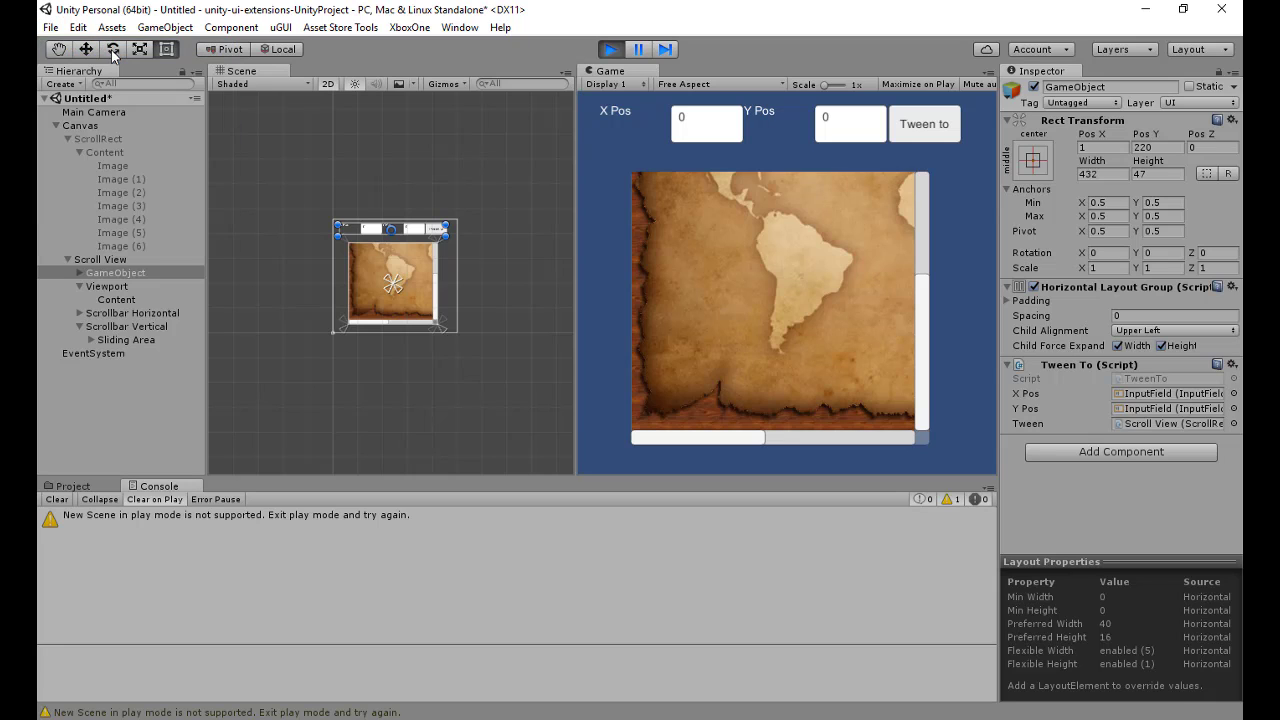
left_click(610, 49)
left_click(48, 27)
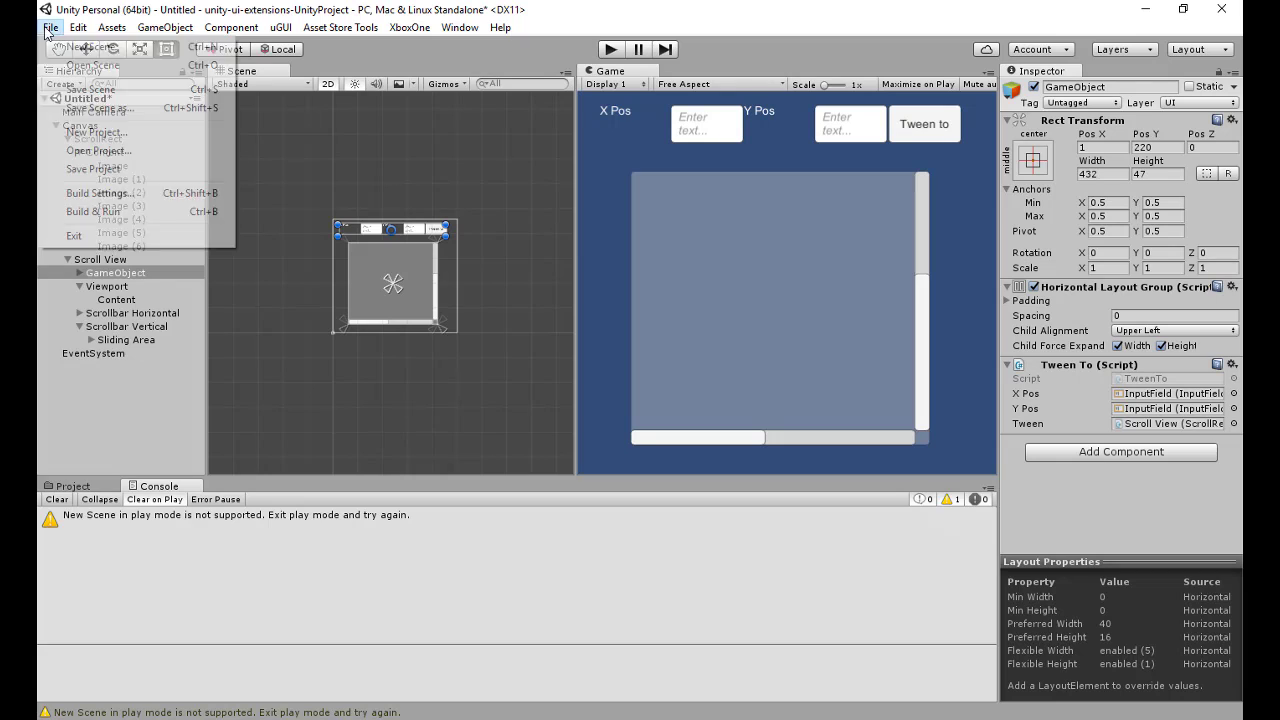
left_click(100, 47)
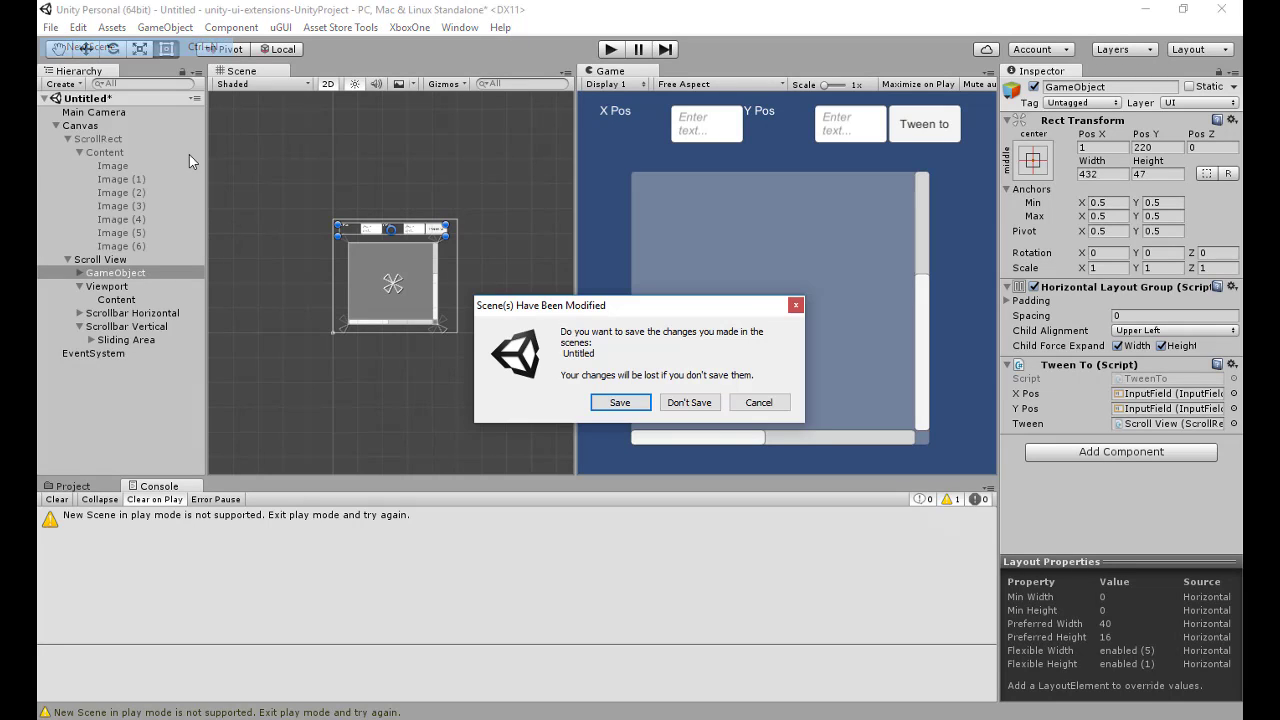
left_click(690, 402)
Add a UI Canvas to the new scene
left_click(165, 27)
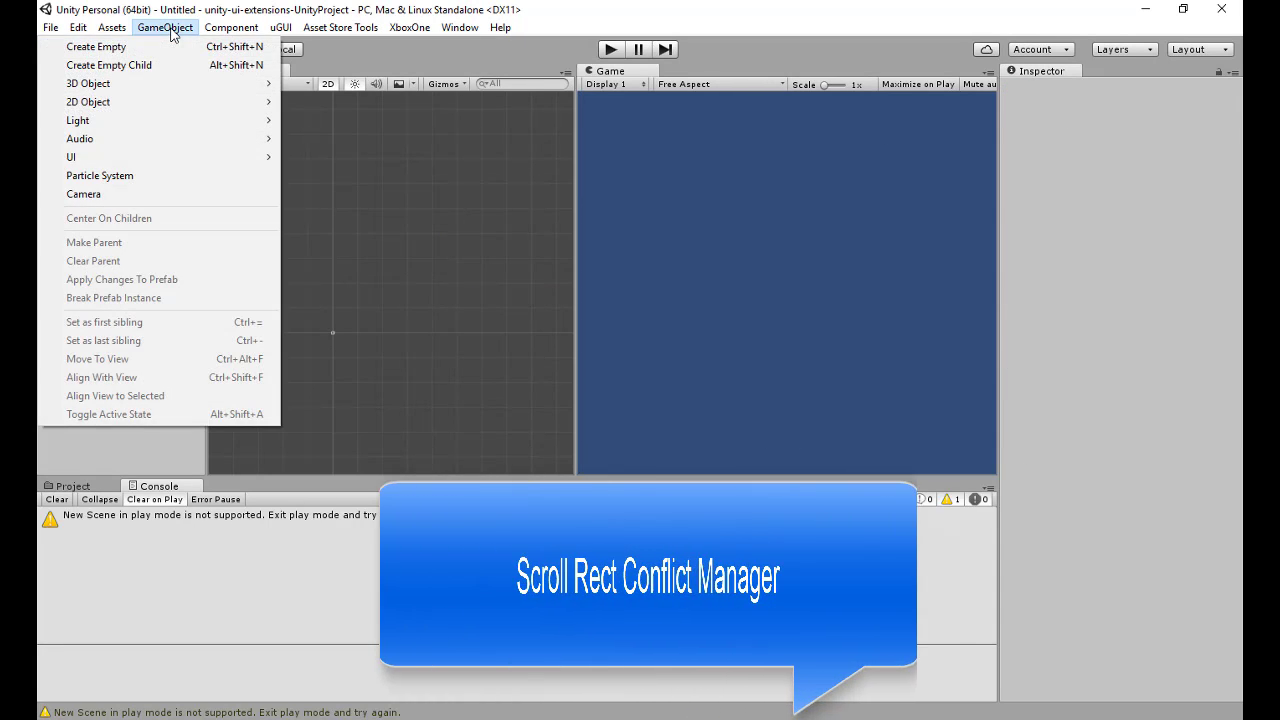
mouse_move(168, 162)
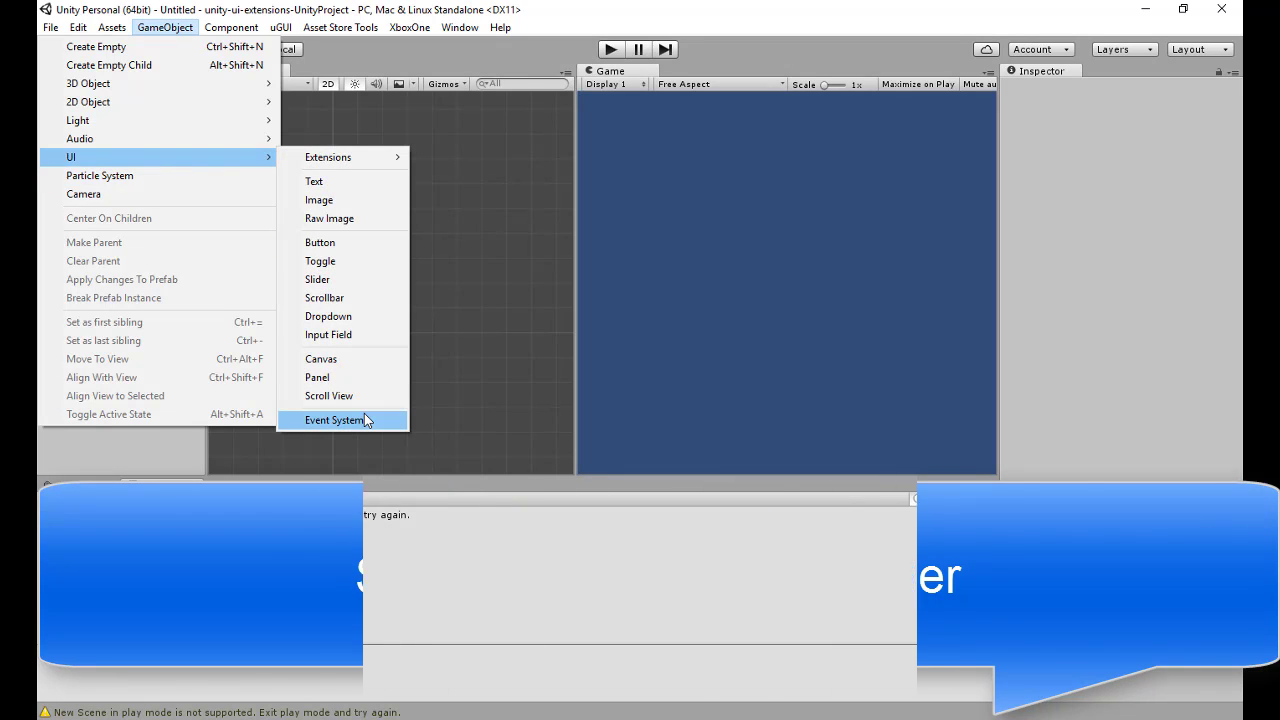
left_click(362, 359)
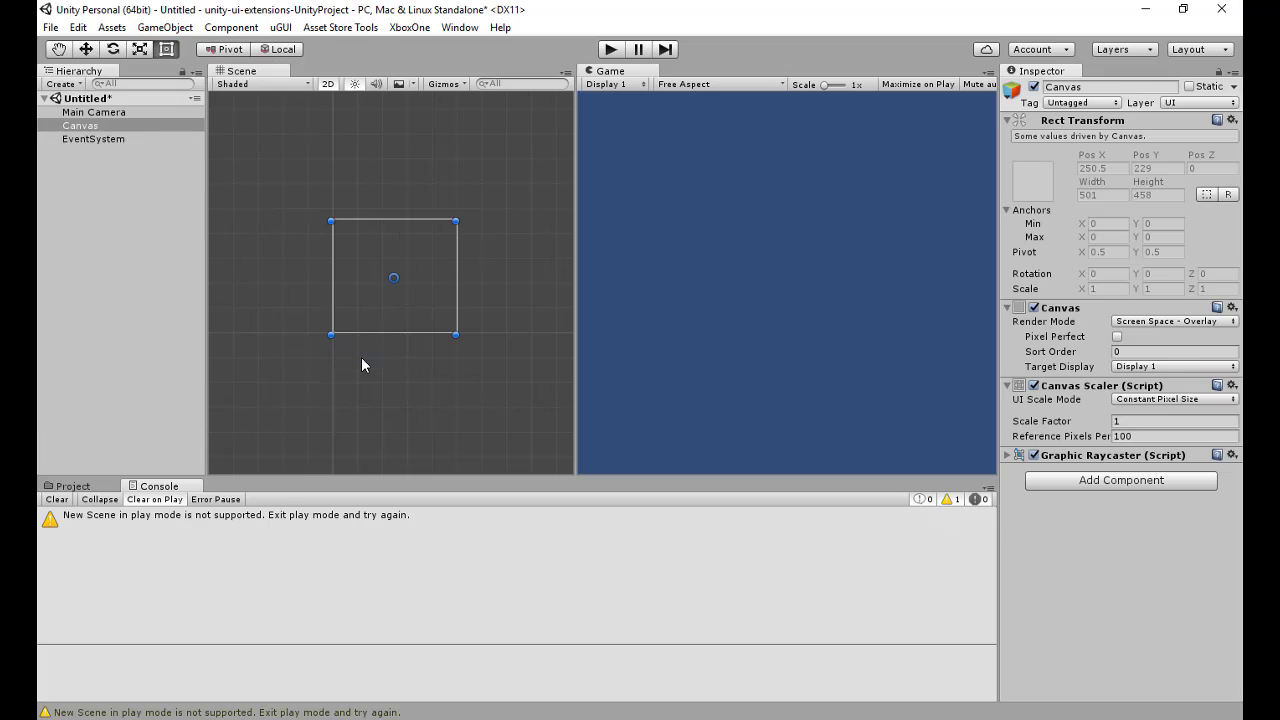
Create an empty child object under the Canvas and name it ScrollRect
right_click(101, 125)
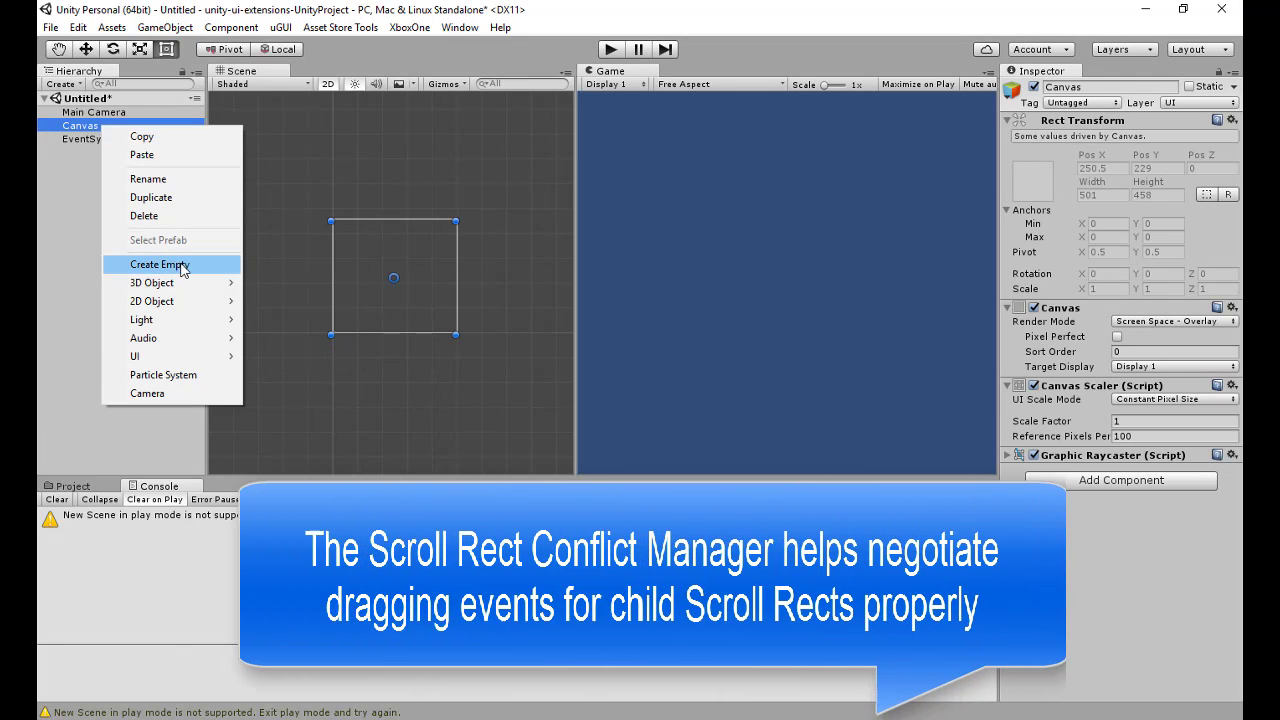
left_click(180, 261)
double_click(136, 138)
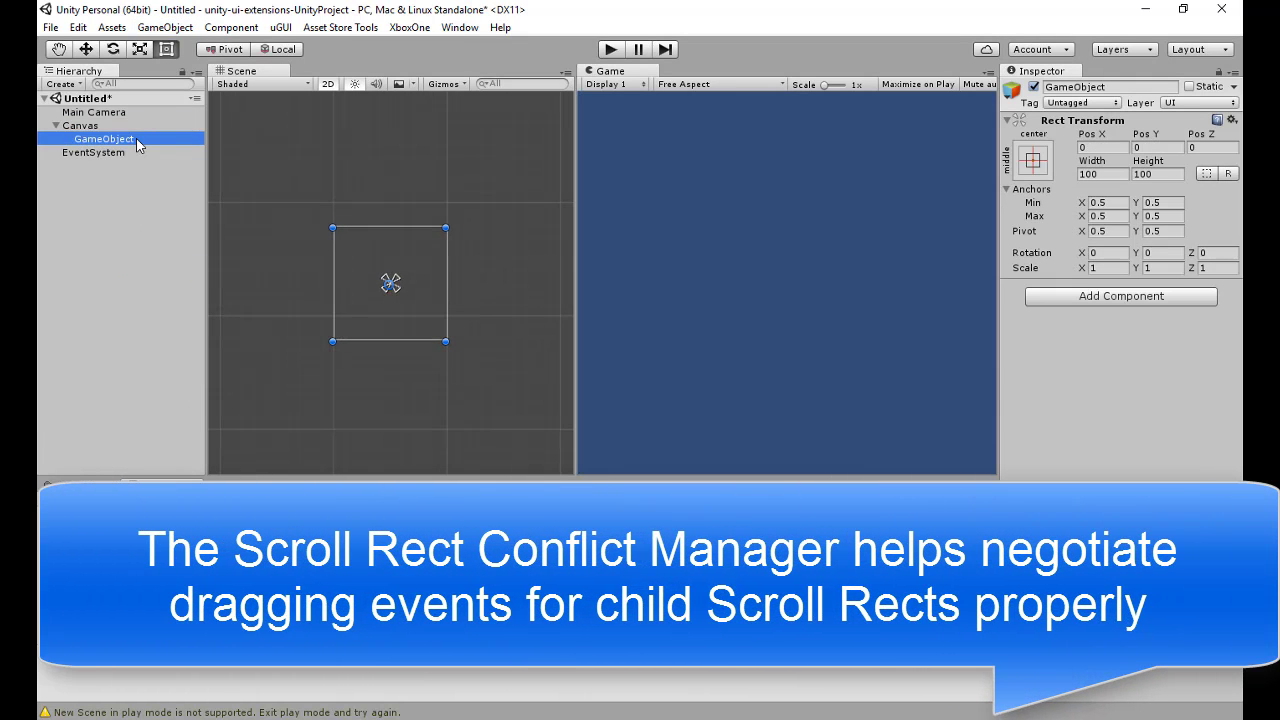
left_click(136, 138)
type("Scroll")
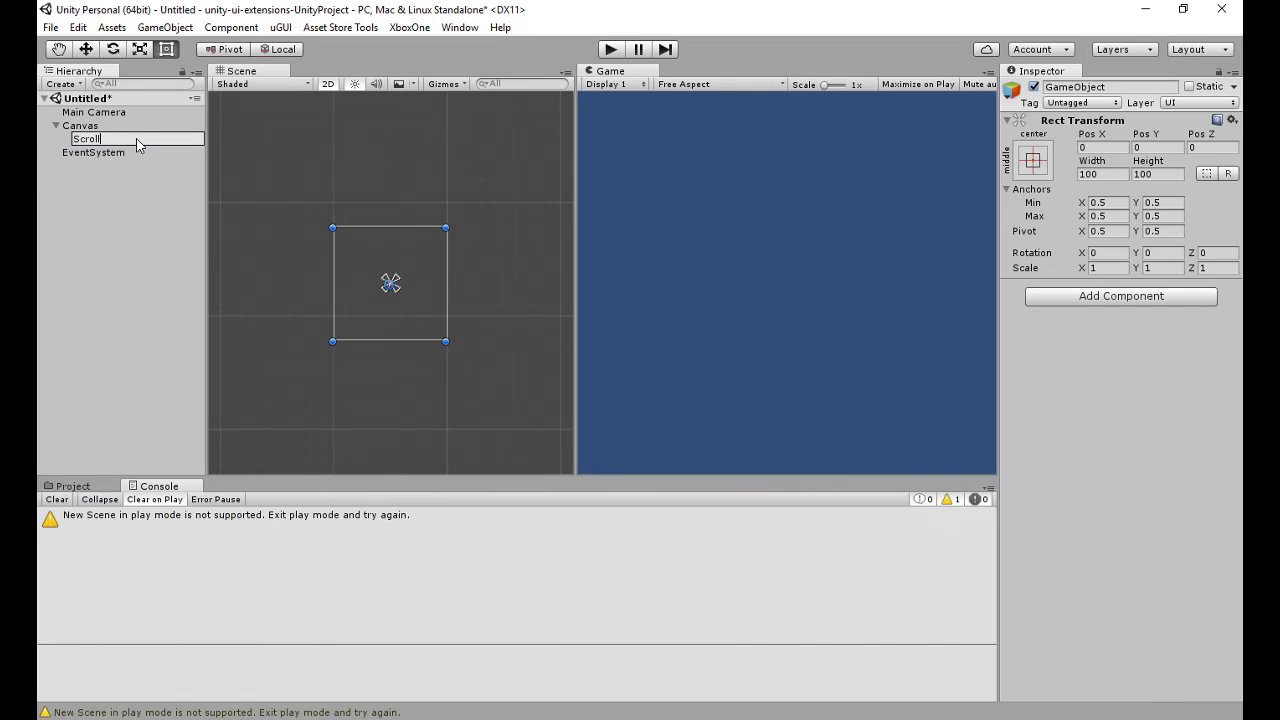
type("Rect")
key("Return")
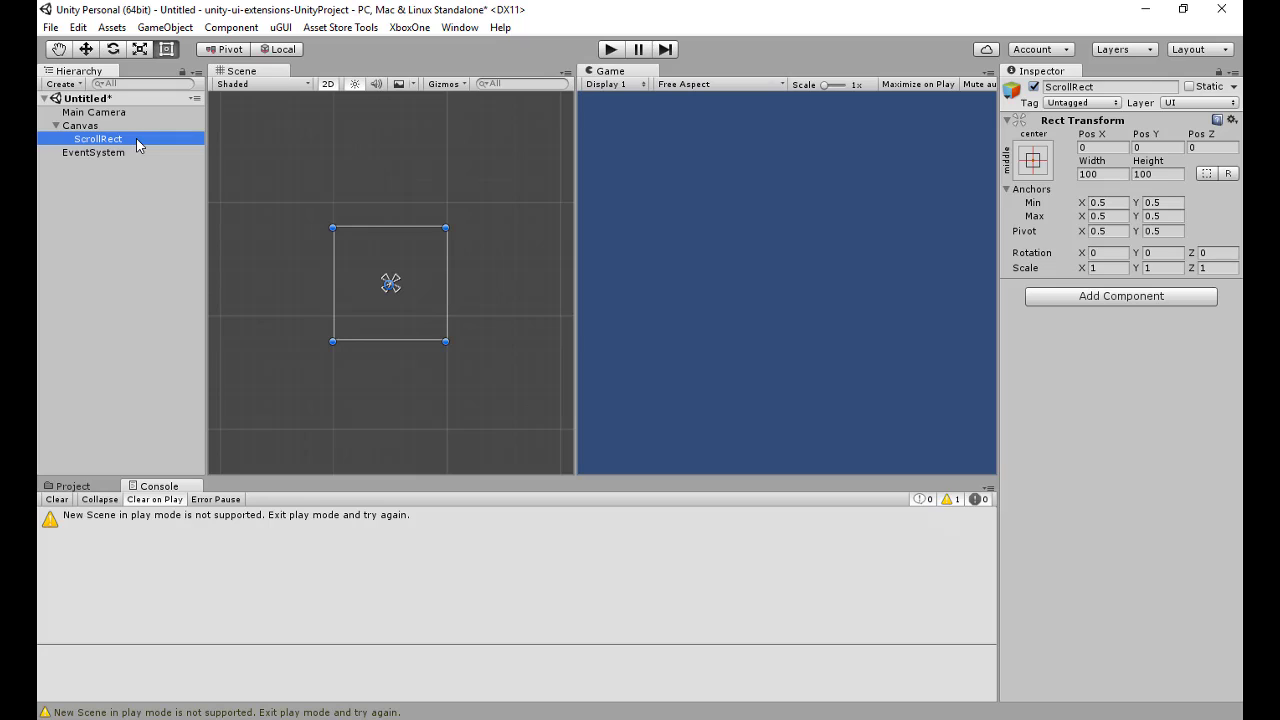
Create an empty child object under ScrollRect and name it Content
right_click(136, 138)
left_click(204, 277)
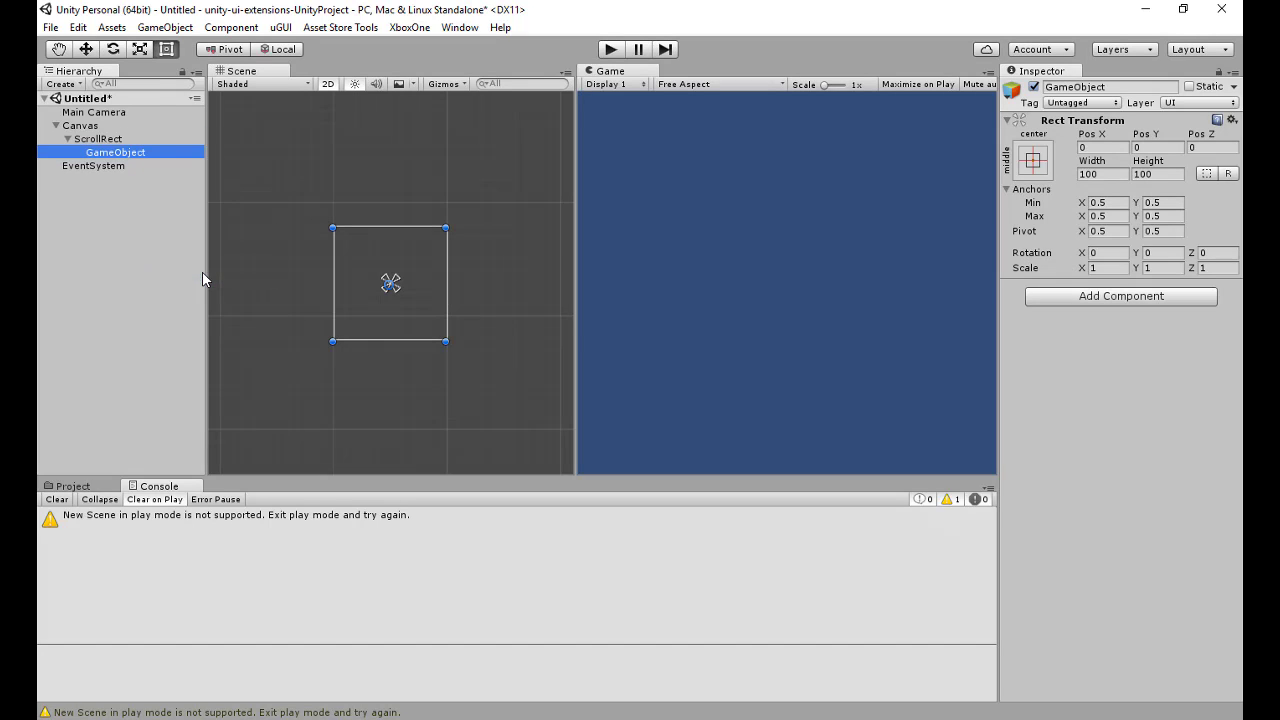
left_click(156, 157)
type("Content")
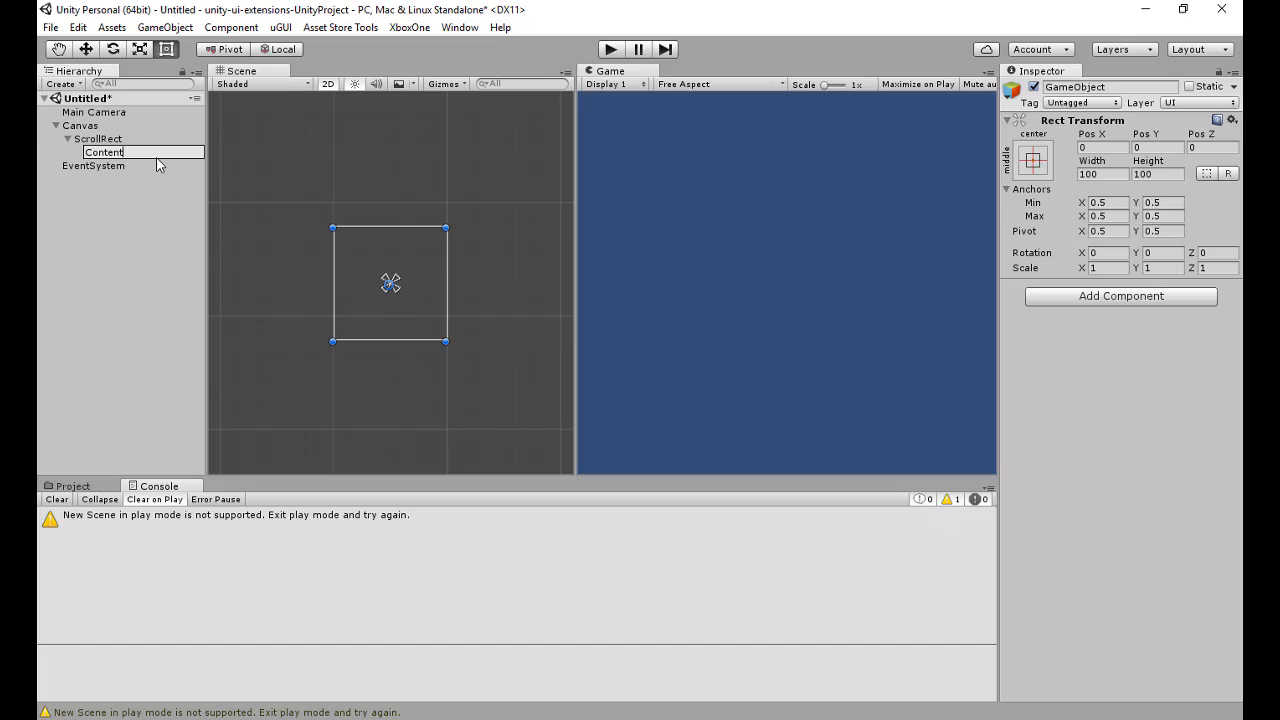
key("Return")
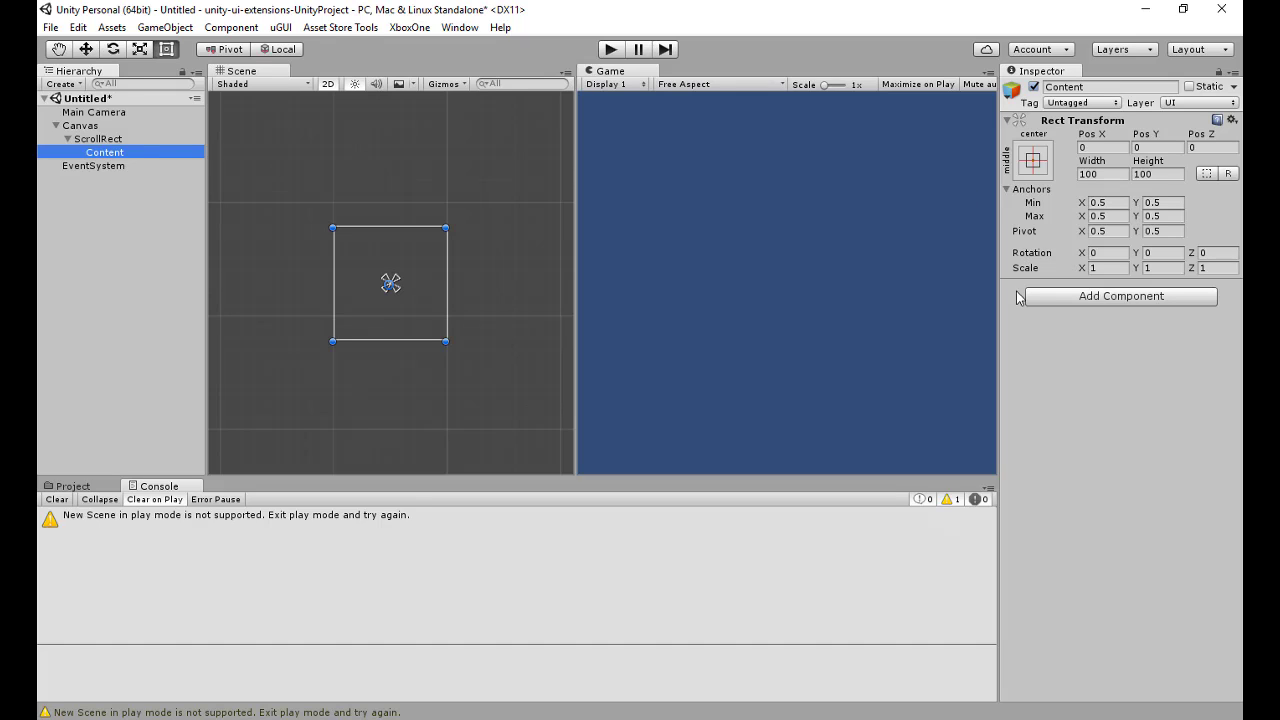
Add a Horizontal Layout Group component to the Content object
left_click(1090, 306)
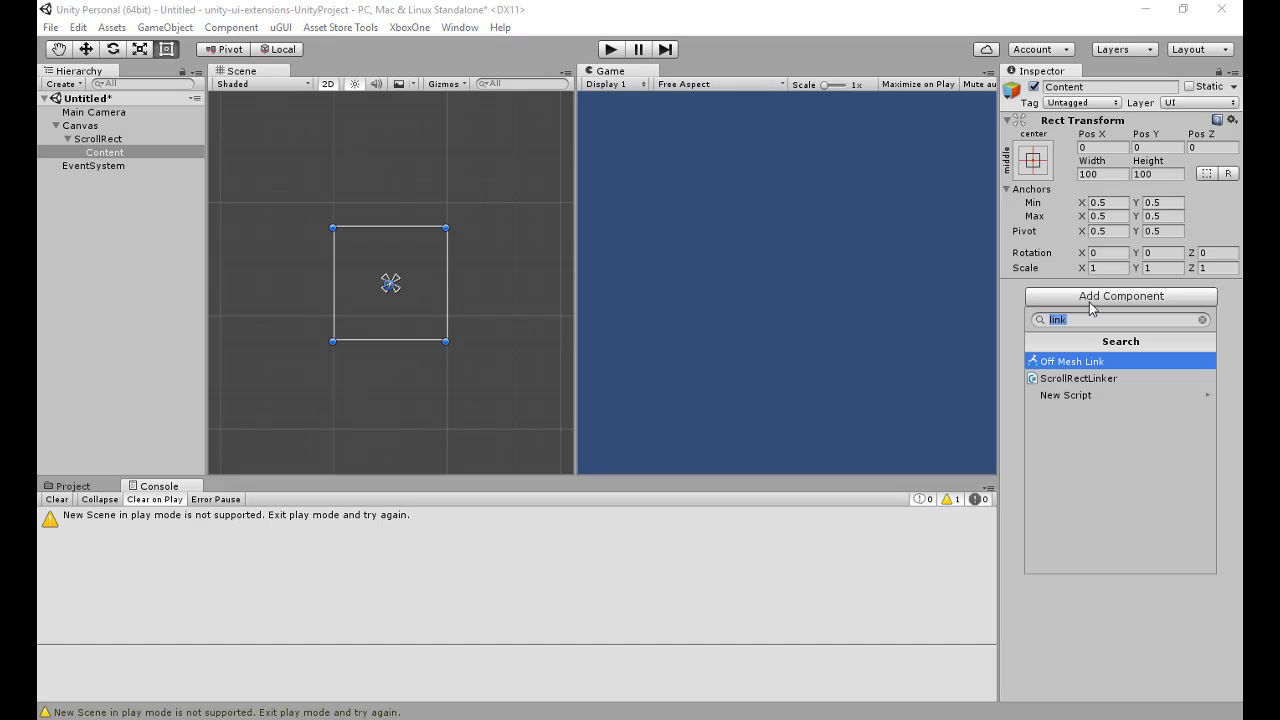
type("hor")
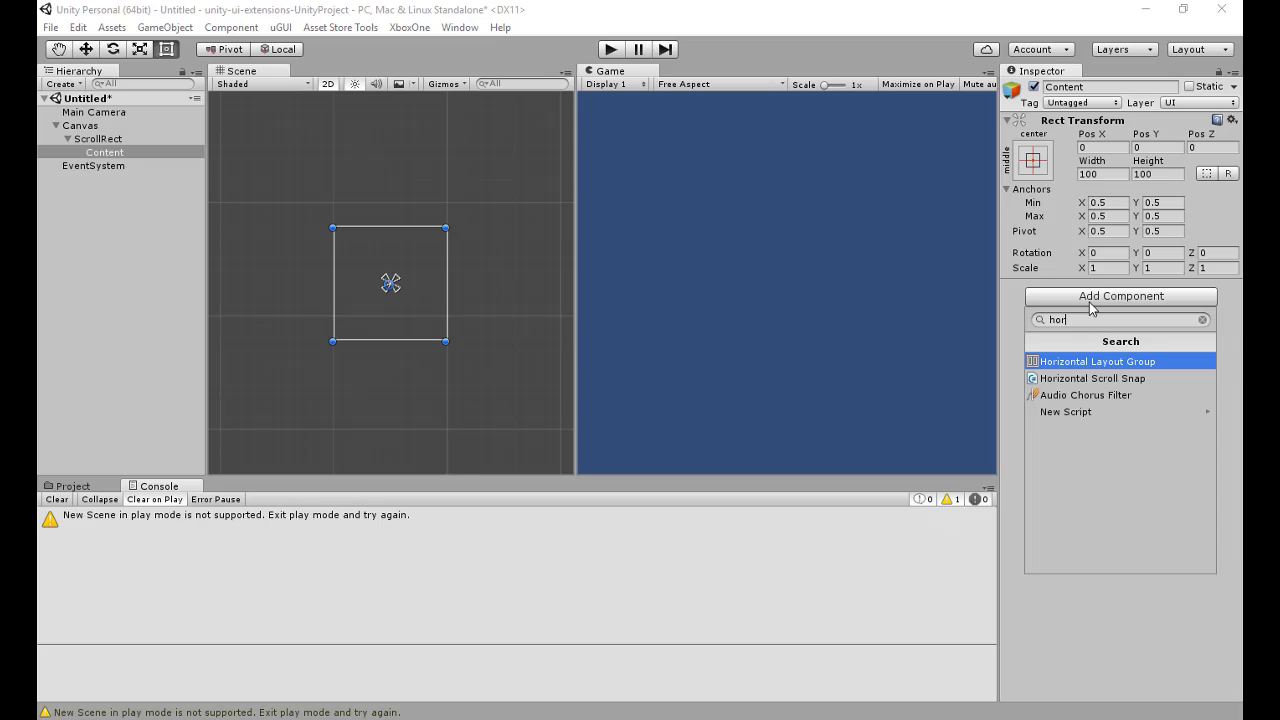
left_click(1095, 361)
Add a UI Image as a child of Content and duplicate it five times
left_click(113, 154)
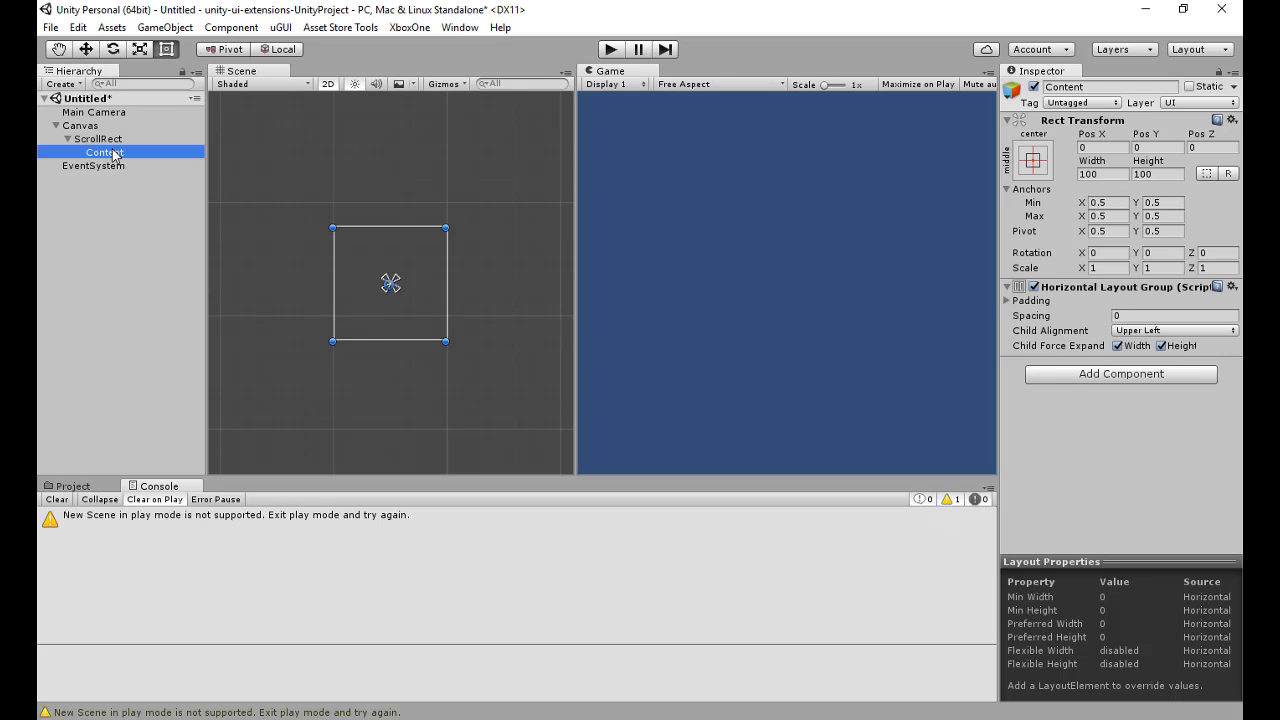
right_click(116, 158)
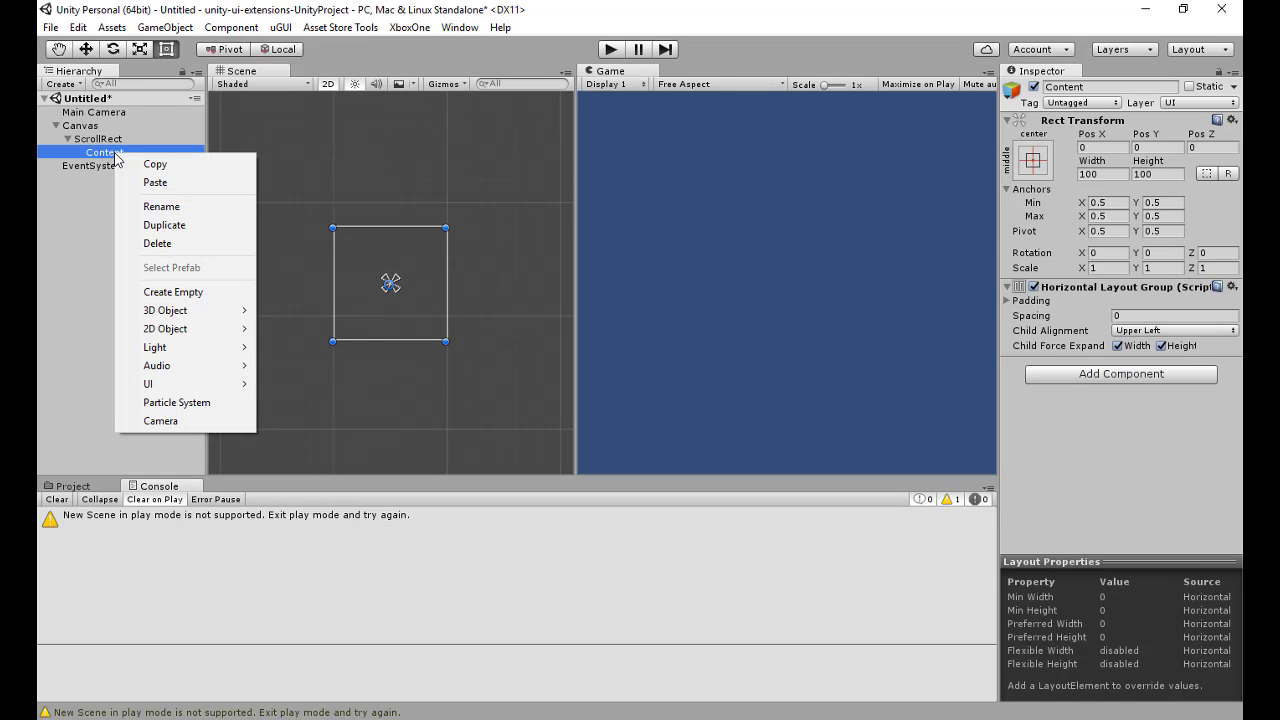
mouse_move(186, 384)
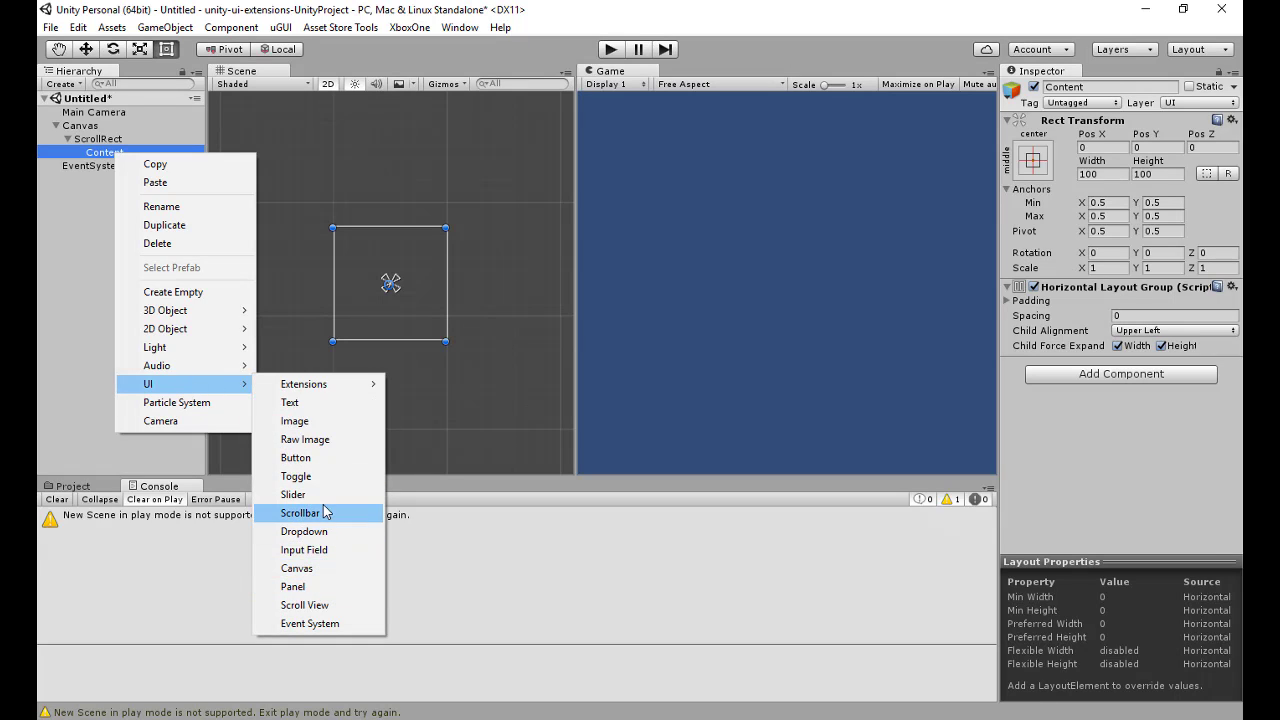
left_click(316, 424)
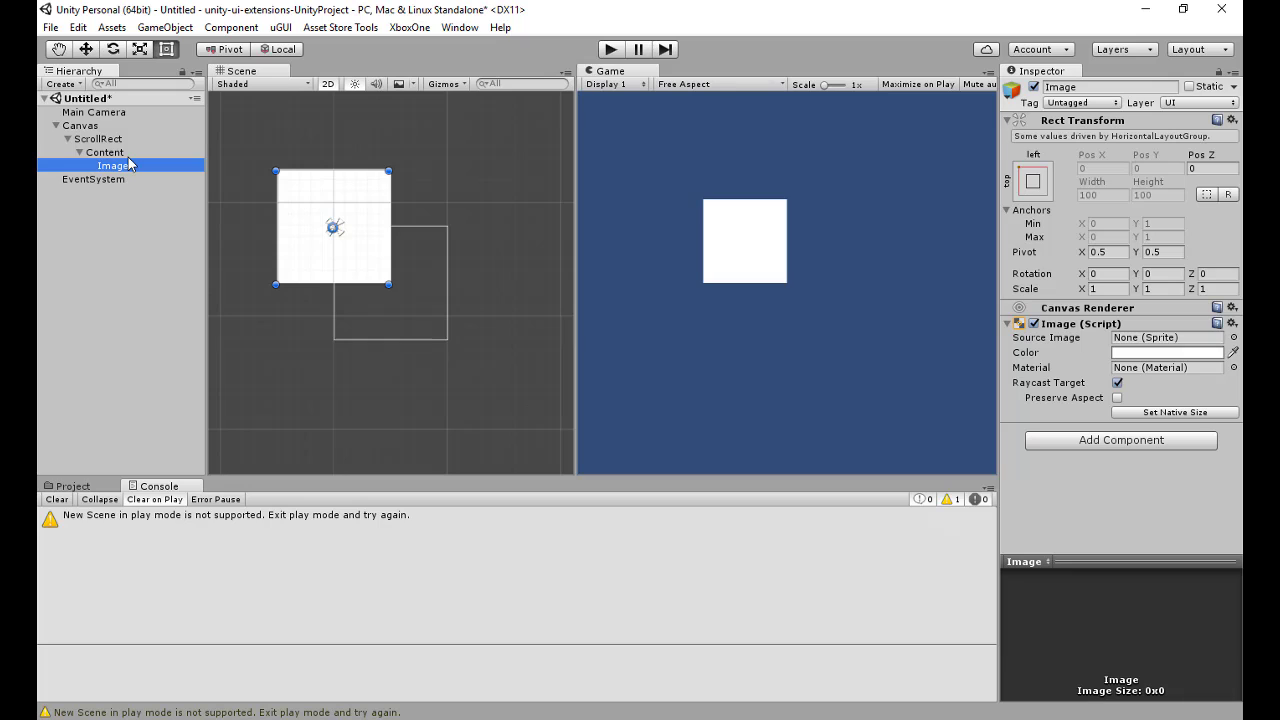
key("ctrl+d")
key("ctrl+d")
key("ctrl+d")
key("ctrl+d")
key("ctrl+d")
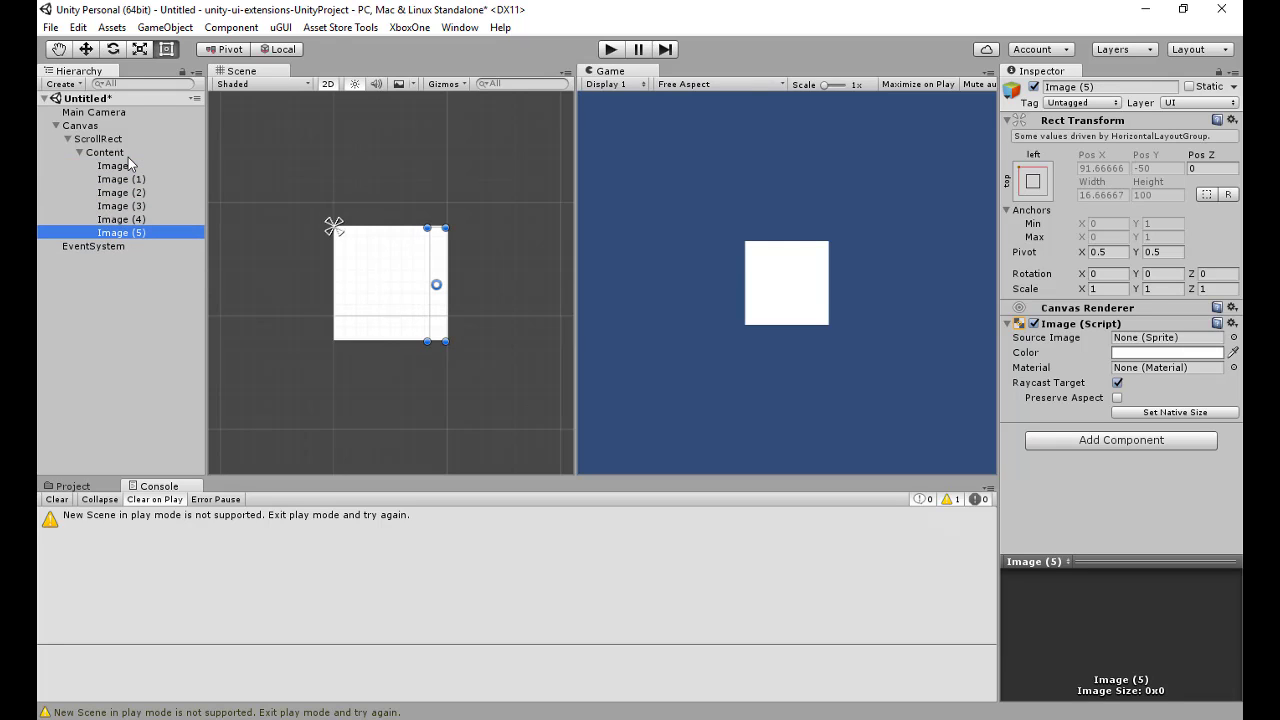
Set the spacing of Content's Horizontal Layout Group to 2 and briefly run the scene in play mode
left_click(117, 152)
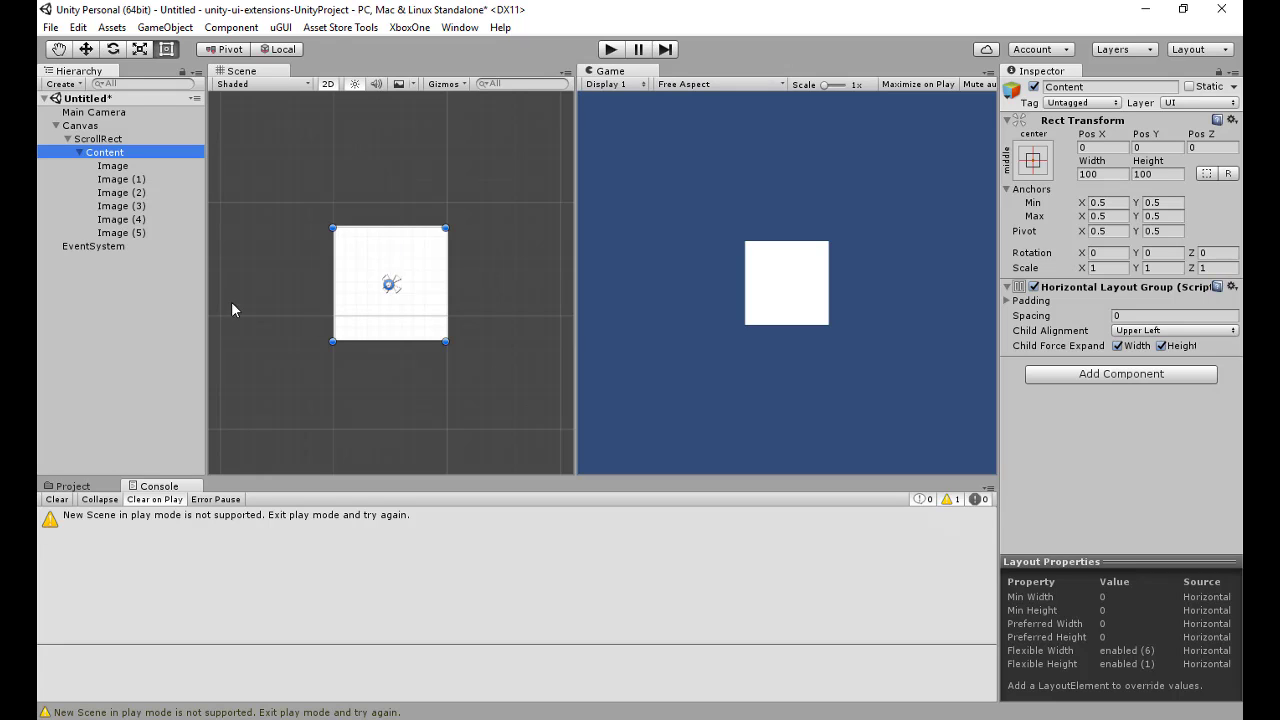
left_click(128, 166)
left_click(143, 232, "shift")
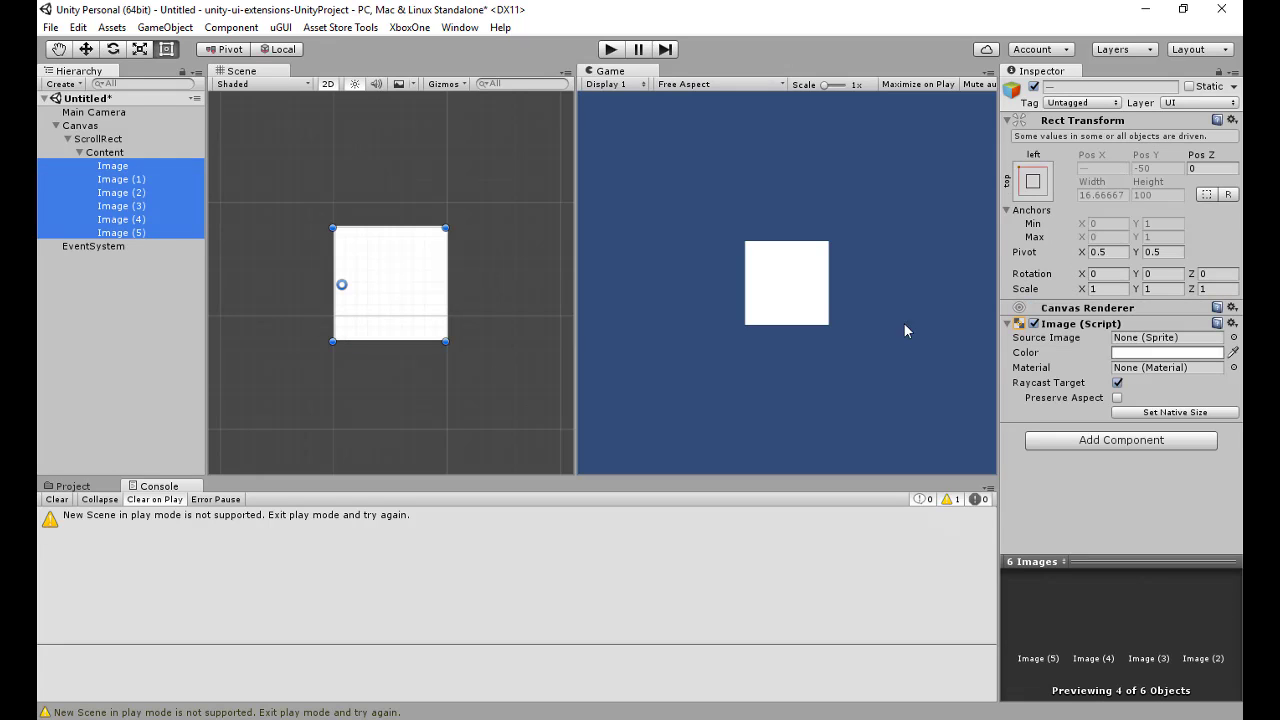
left_click(117, 152)
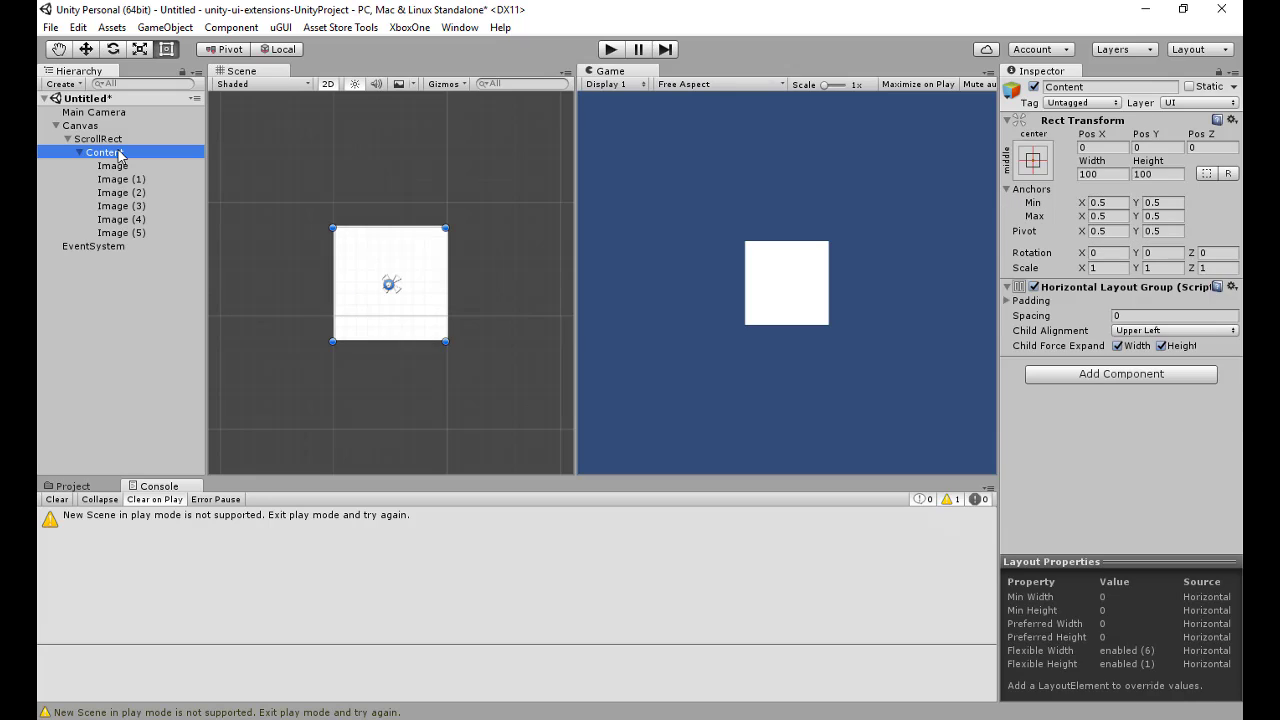
left_click(1143, 315)
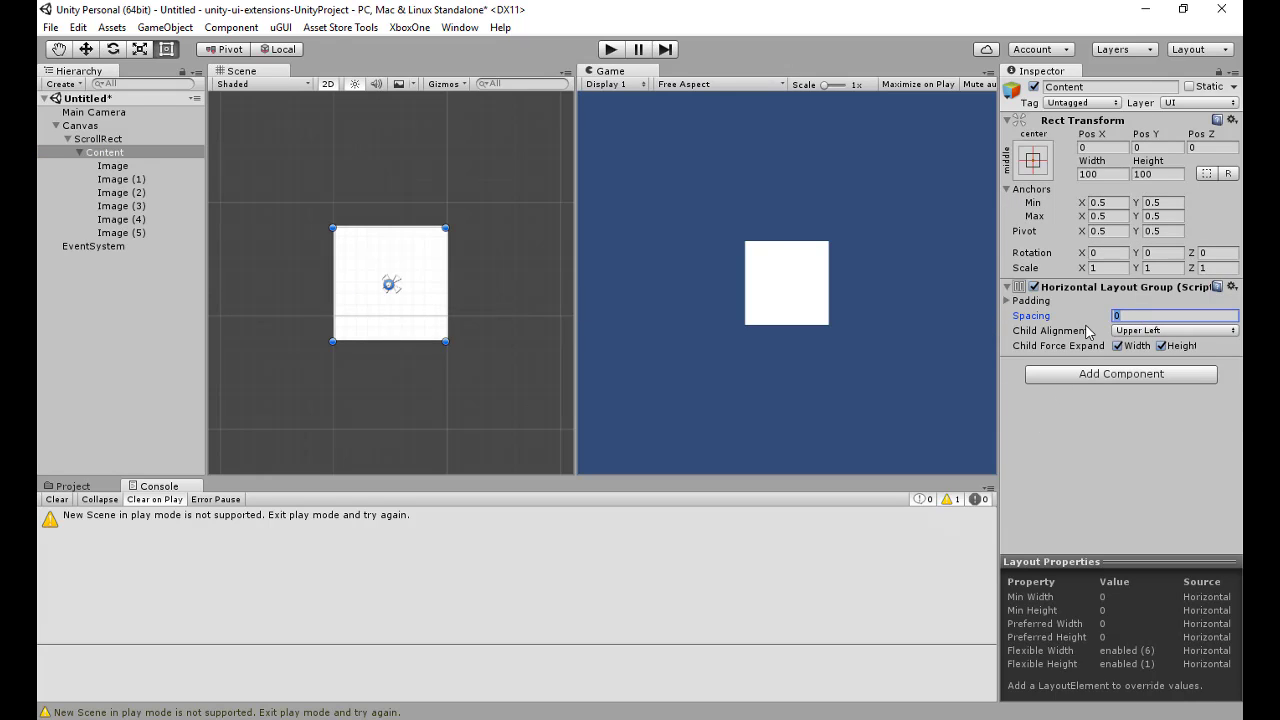
type("2")
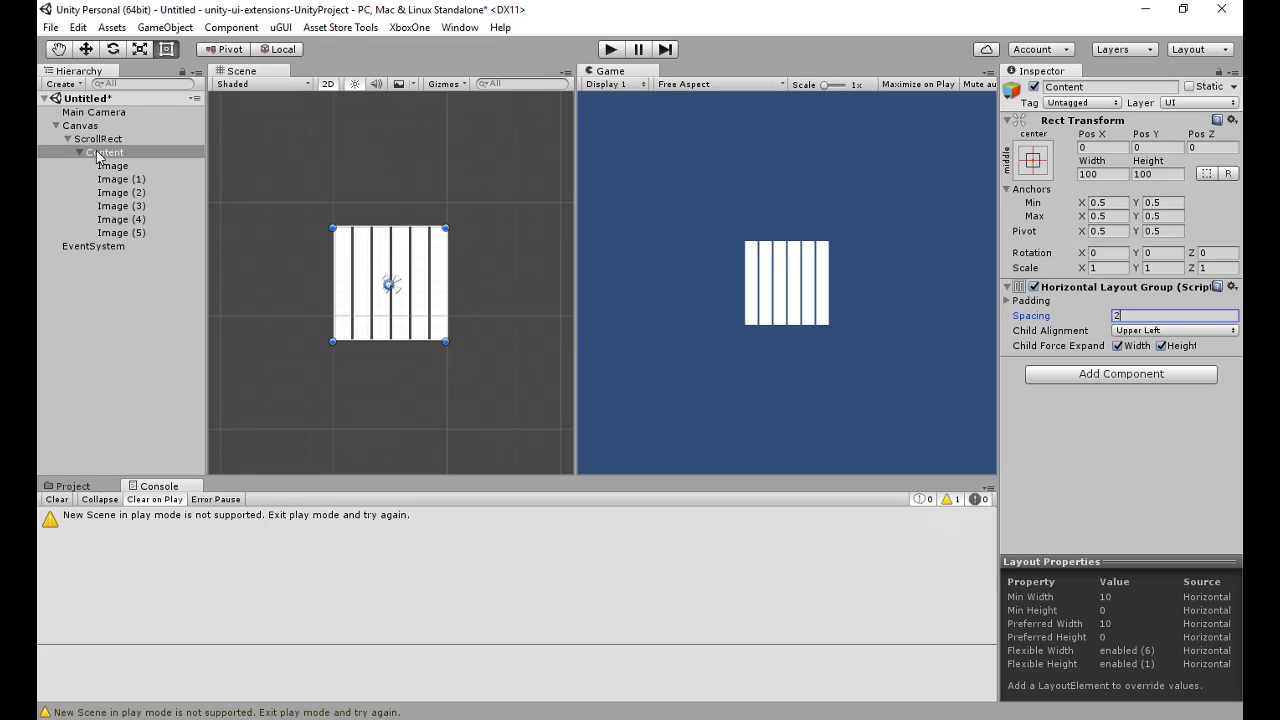
left_click(609, 49)
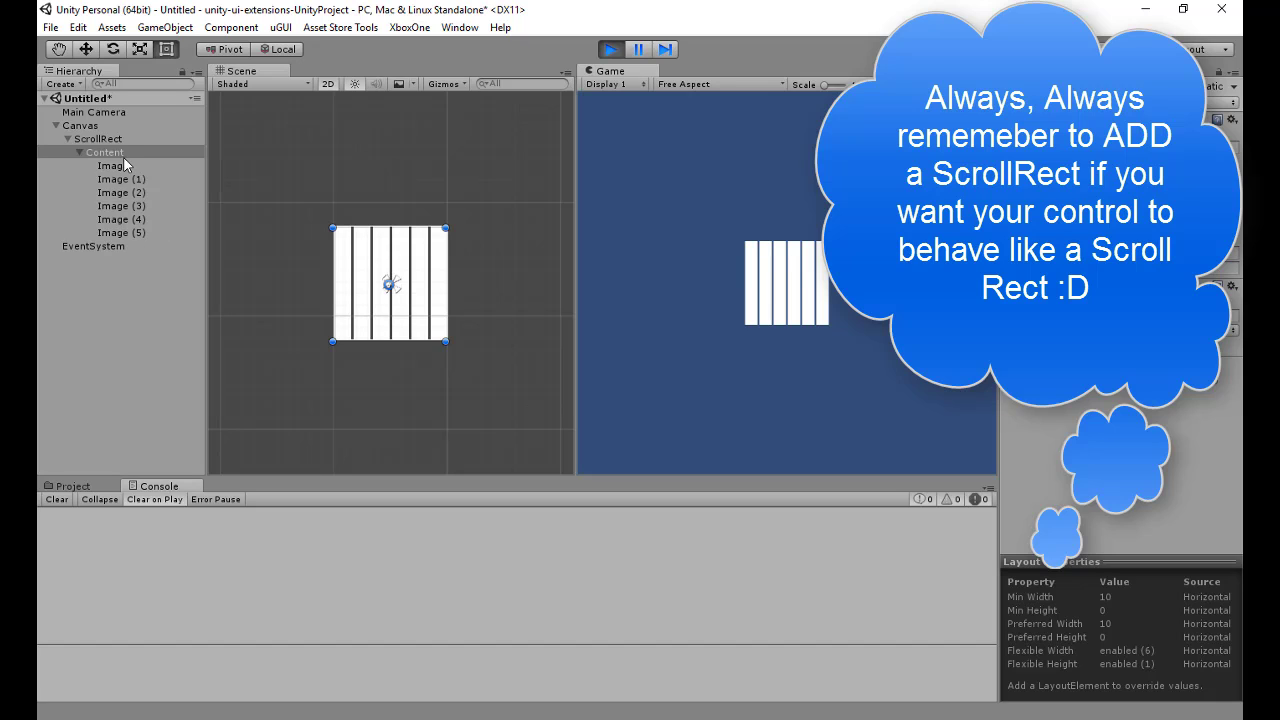
left_click(610, 51)
Widen the Content rectangle on both sides to about 244 by 100 and briefly run the scene in play mode
left_click(120, 153)
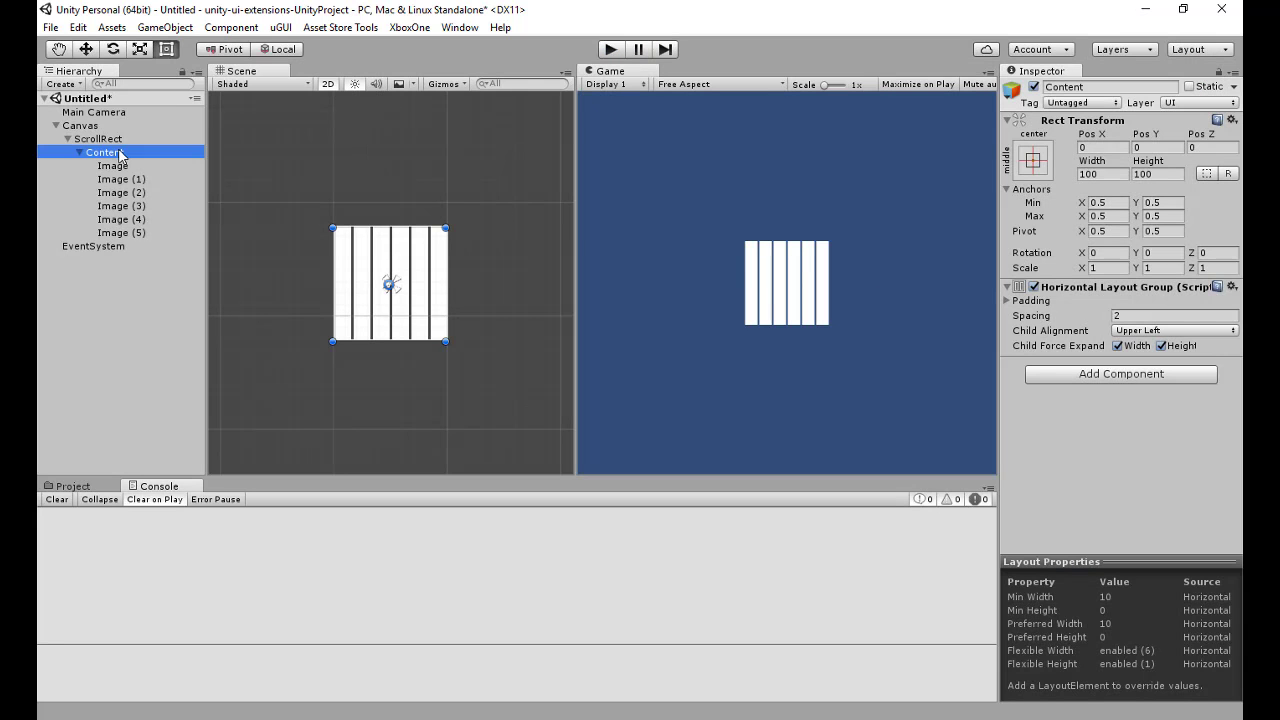
left_click_drag(446, 341, 538, 356)
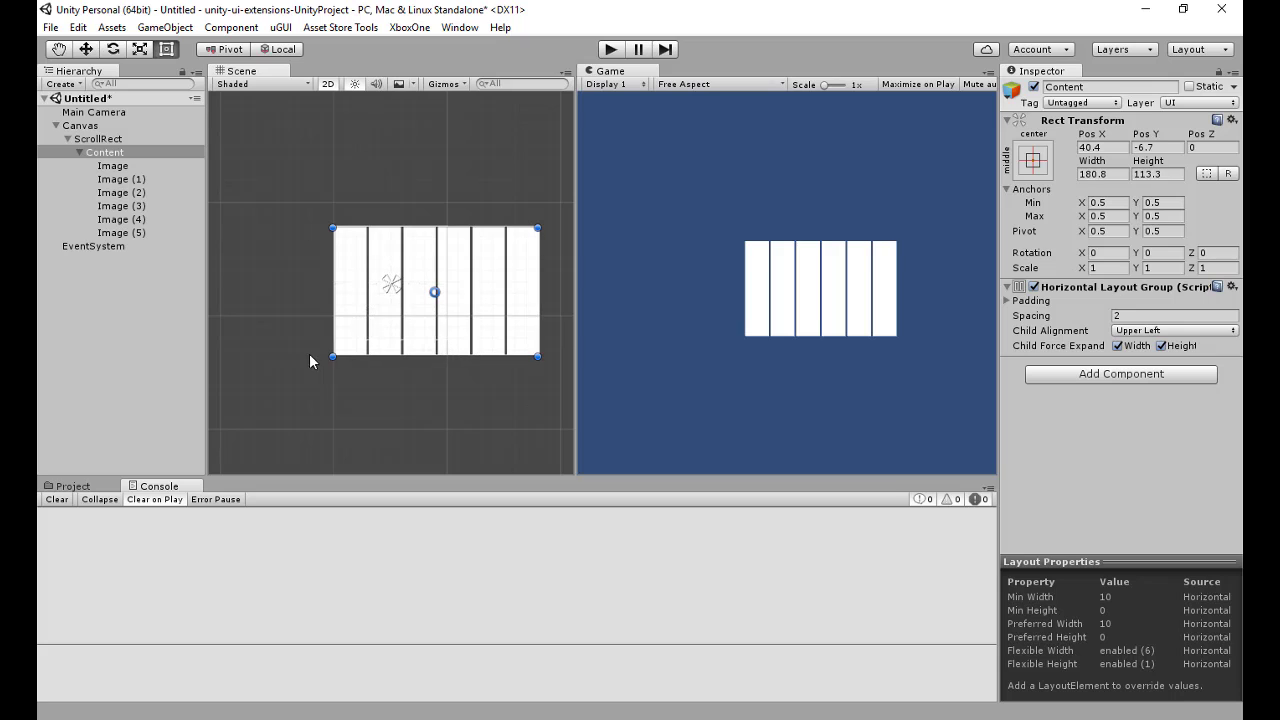
left_click_drag(331, 356, 260, 341)
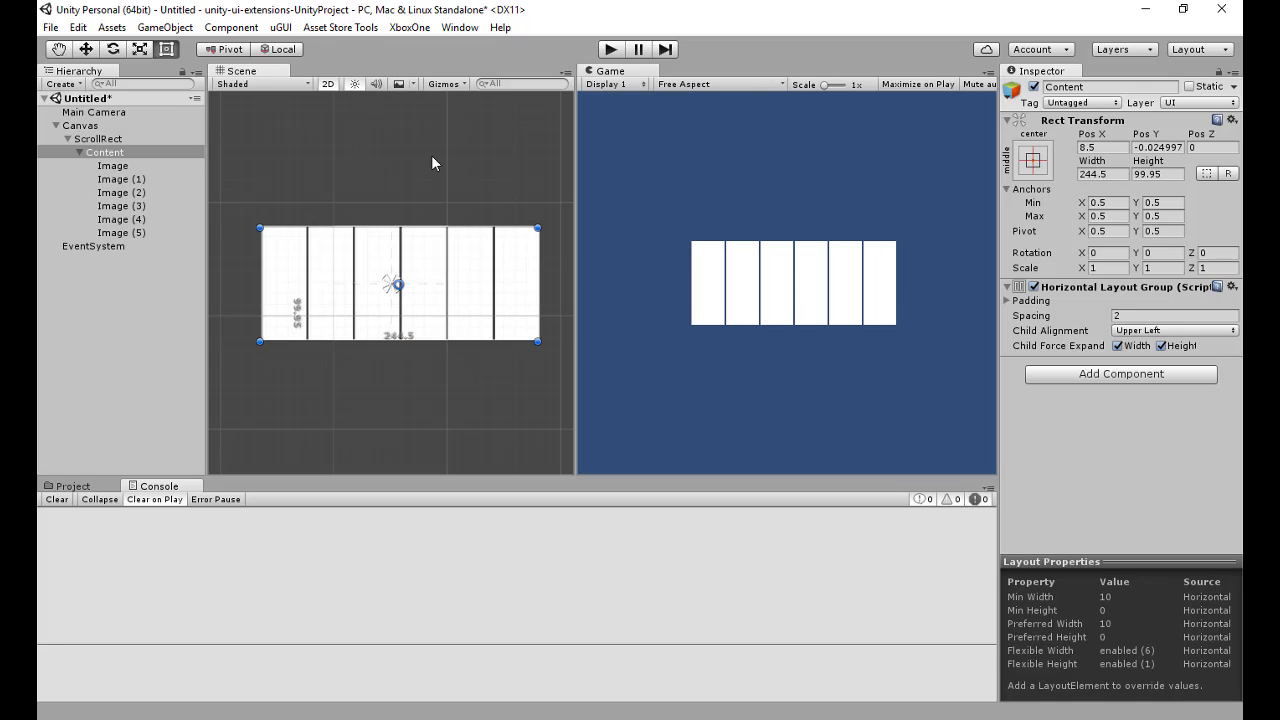
left_click(610, 50)
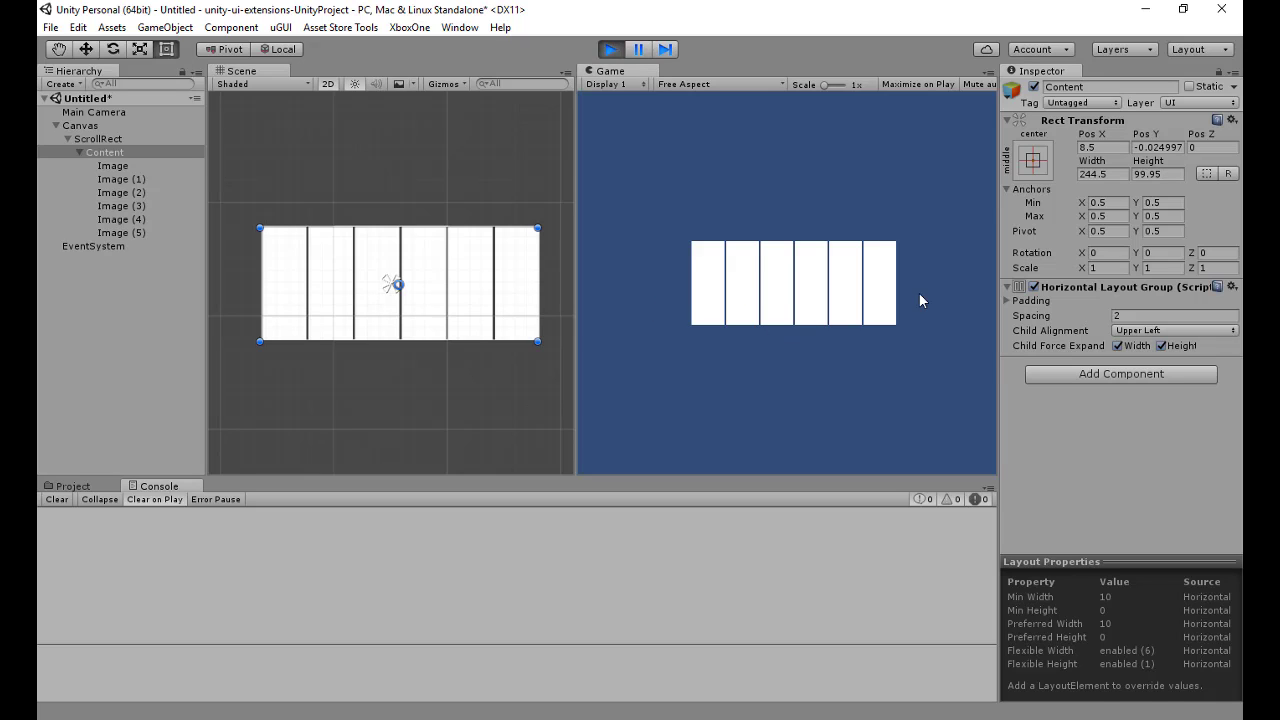
left_click(612, 50)
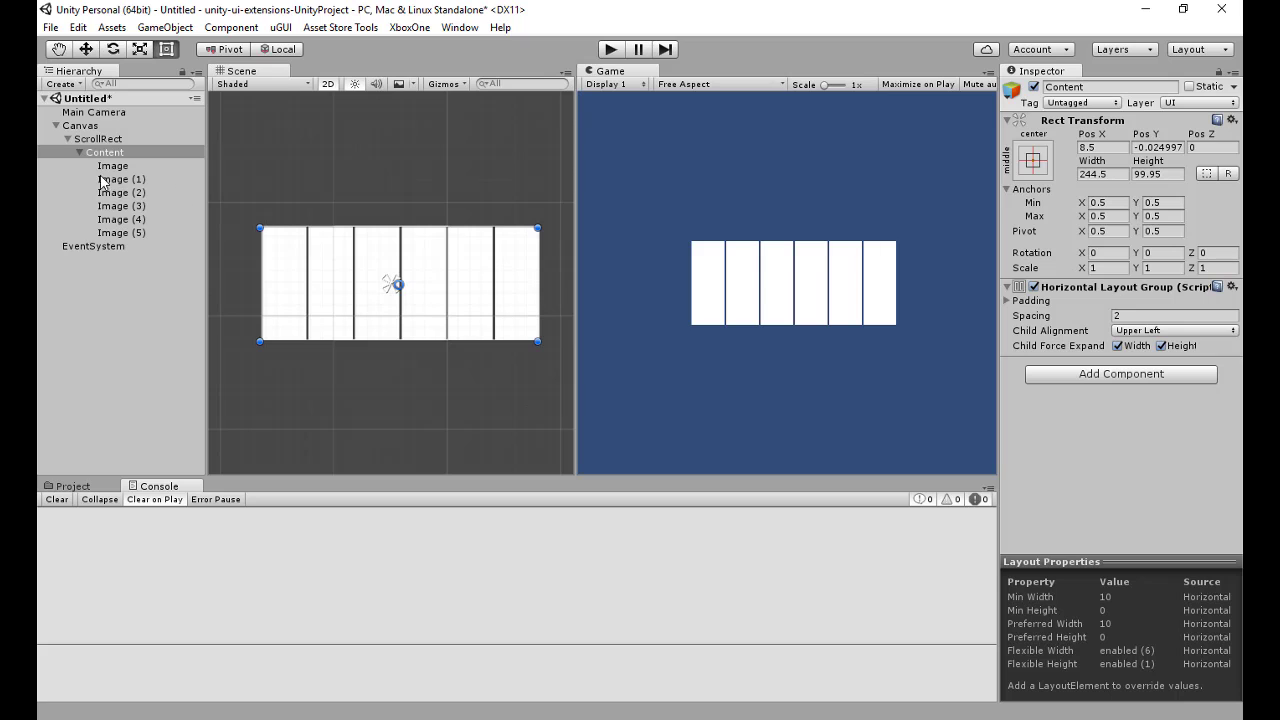
Add a Scroll Rect component to the ScrollRect object and assign the Content object as its content
left_click(100, 139)
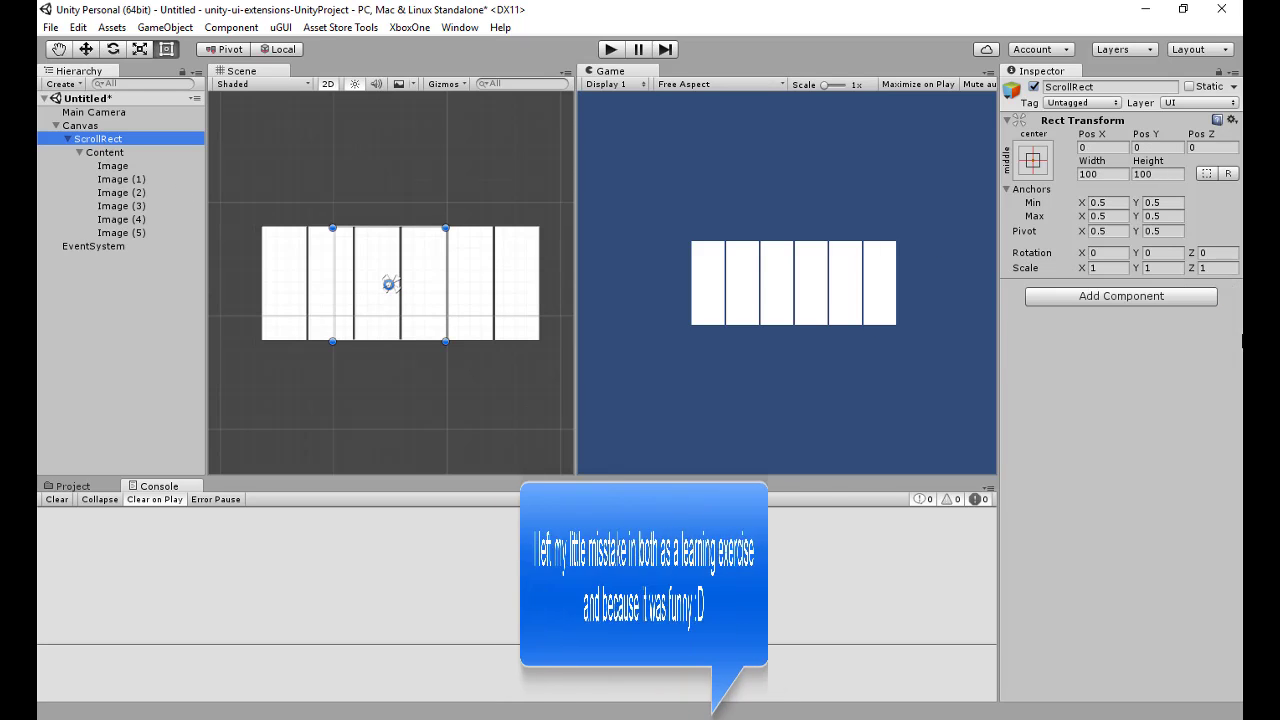
left_click(1073, 298)
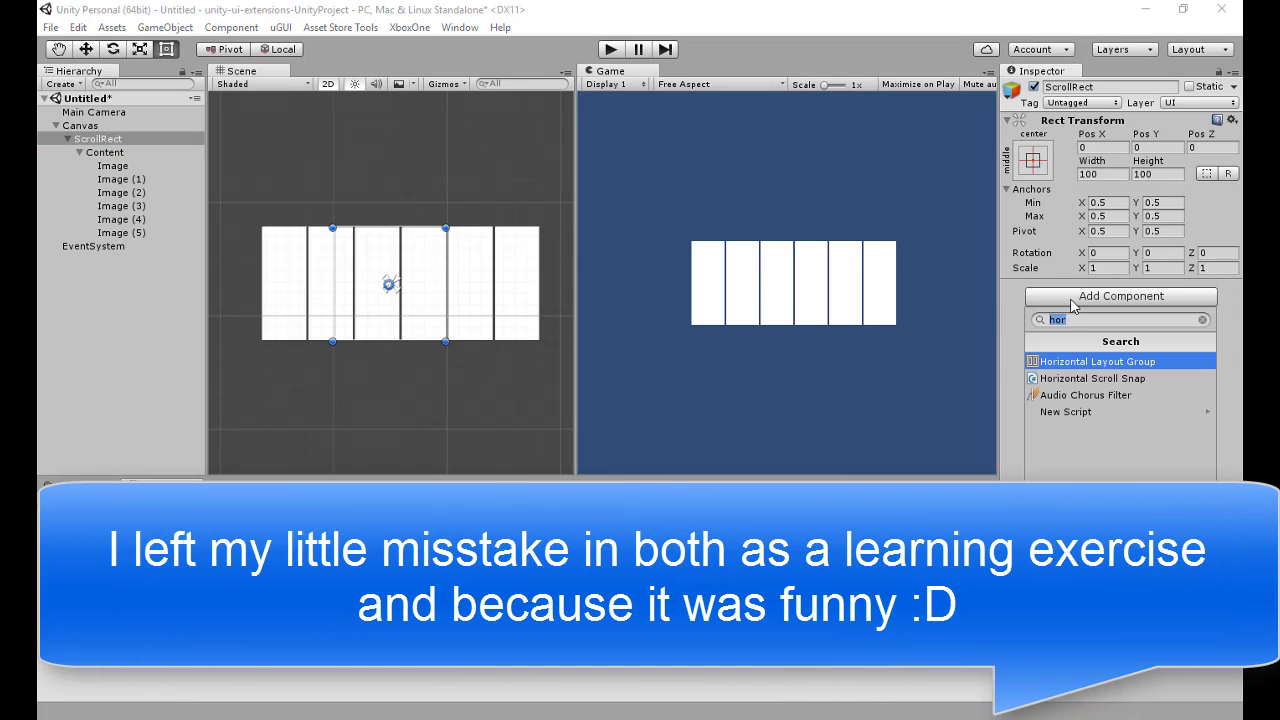
type("scrol")
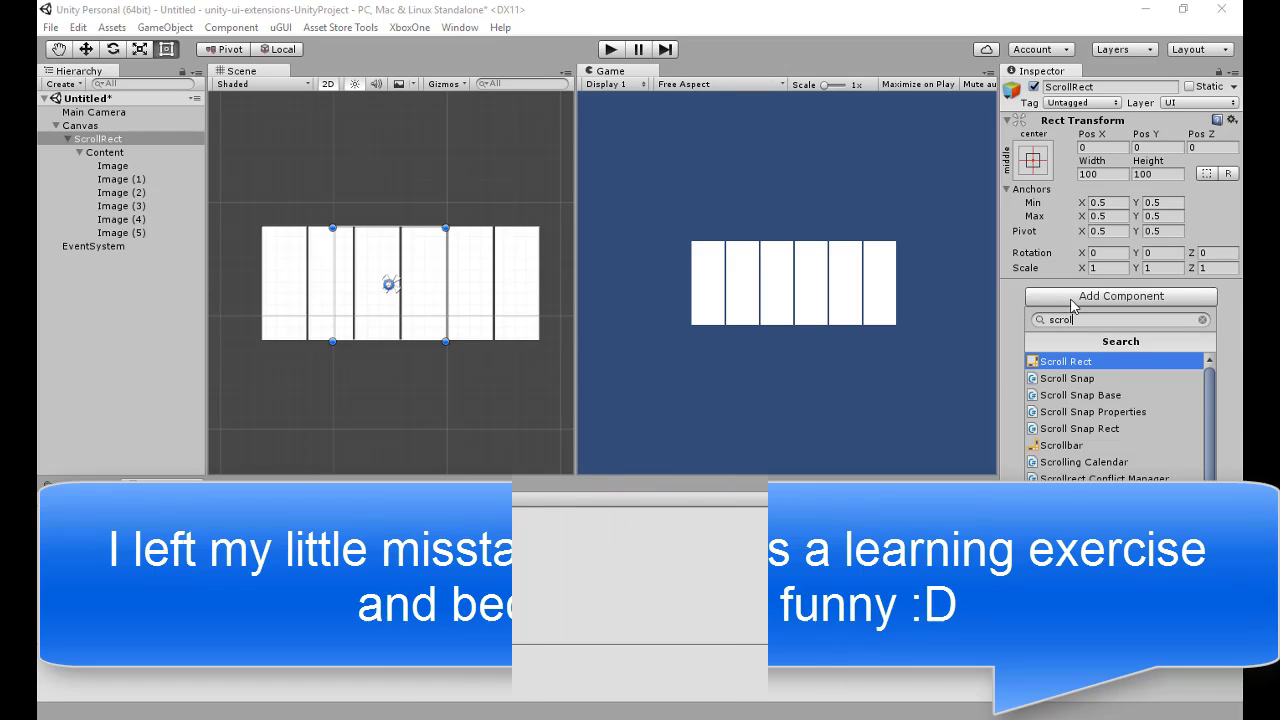
type("l")
key("Return")
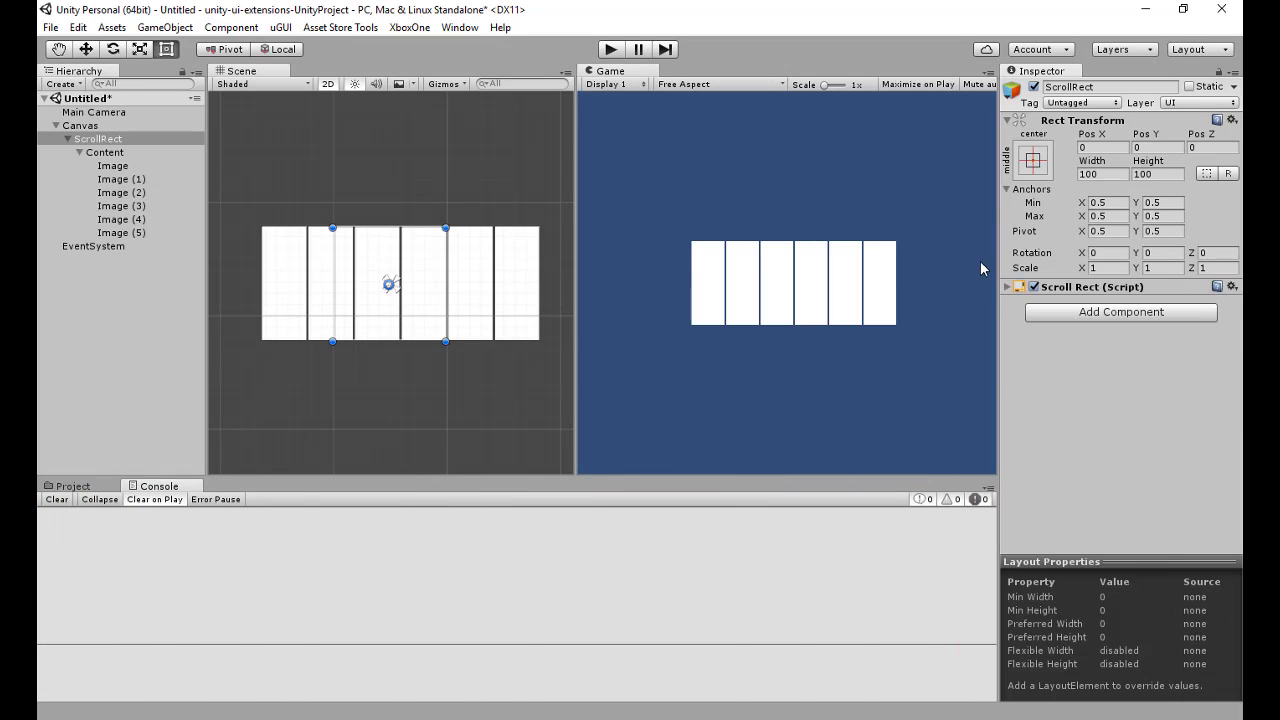
left_click(1007, 287)
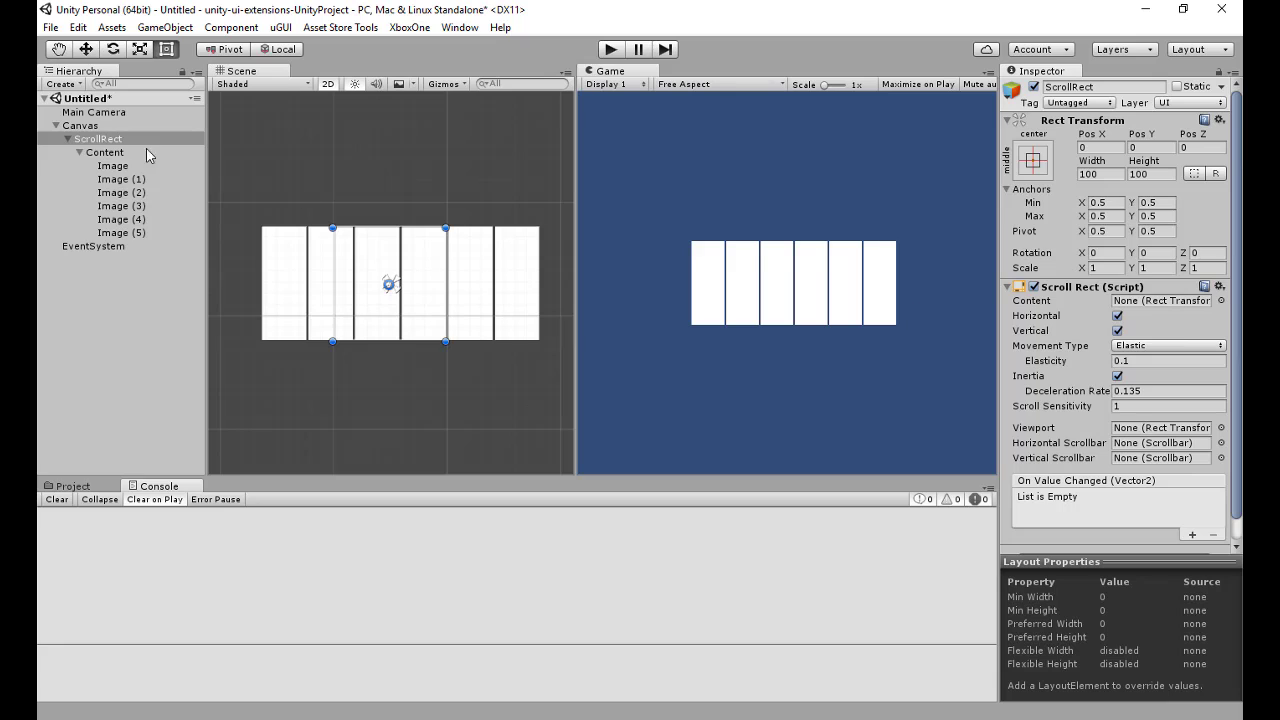
left_click_drag(115, 153, 1152, 303)
Test scrolling the row of images in play mode, then stop the game
left_click(610, 50)
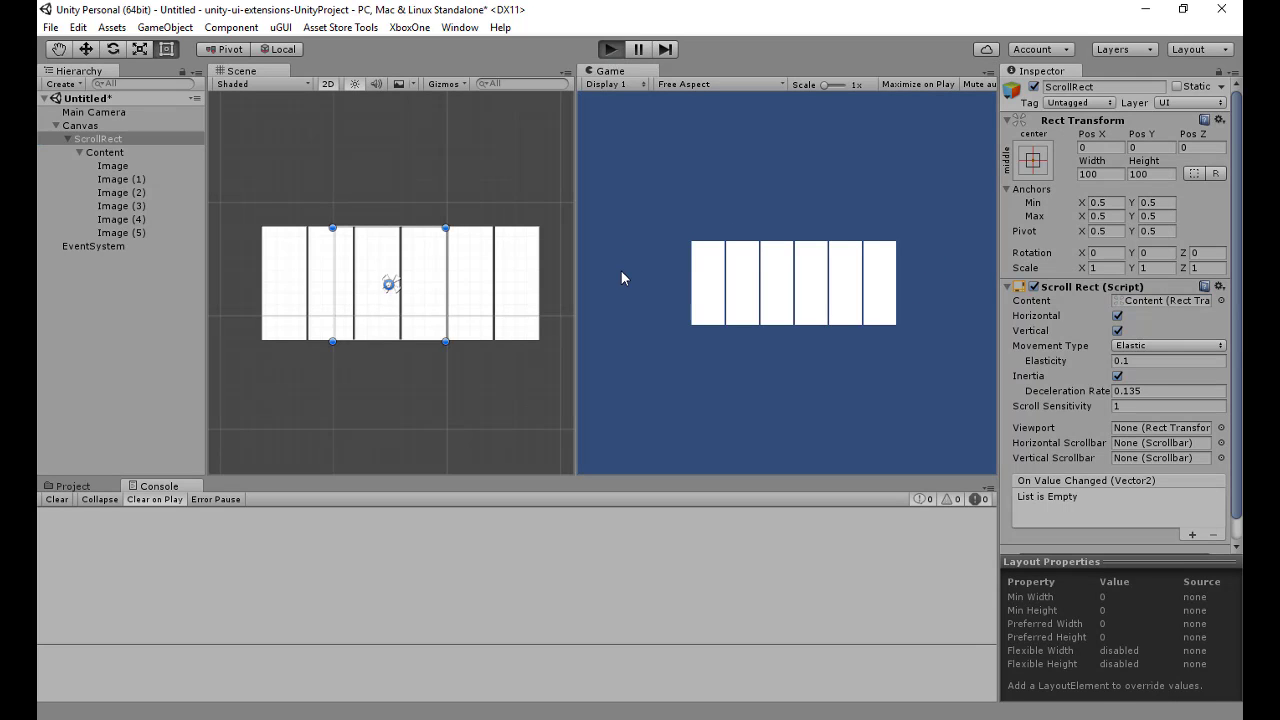
left_click_drag(790, 292, 742, 290)
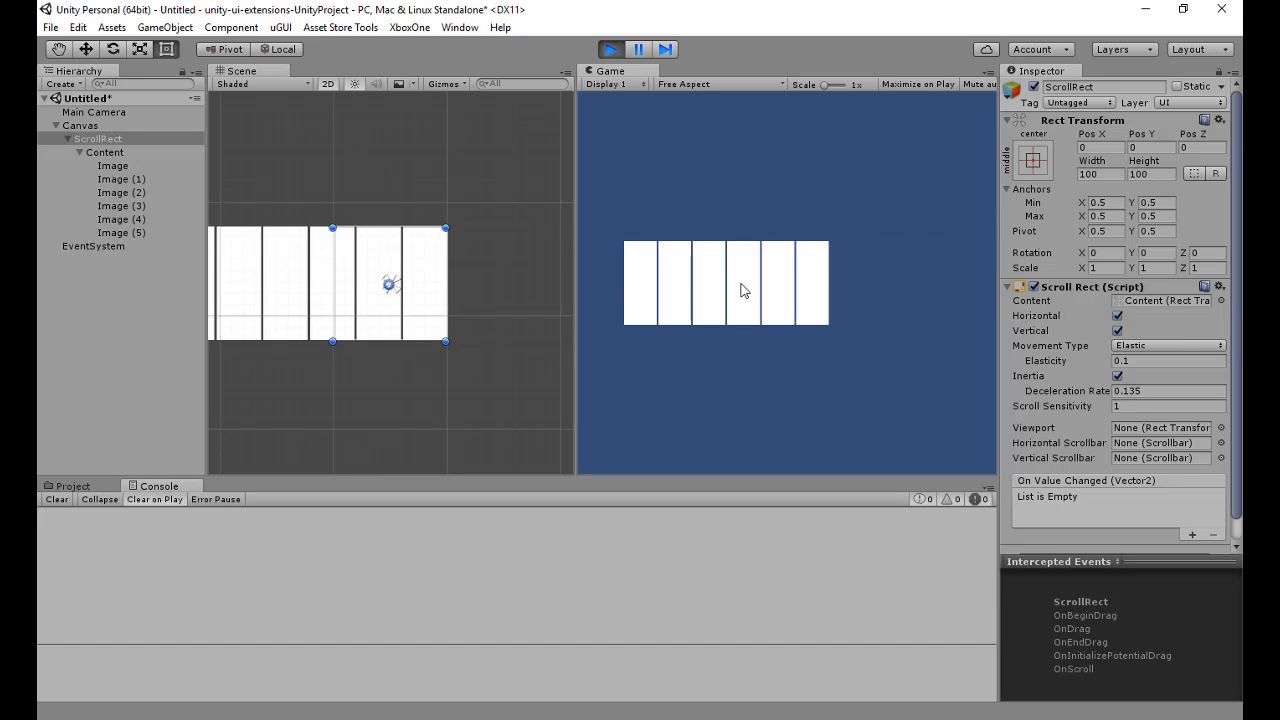
left_click(610, 50)
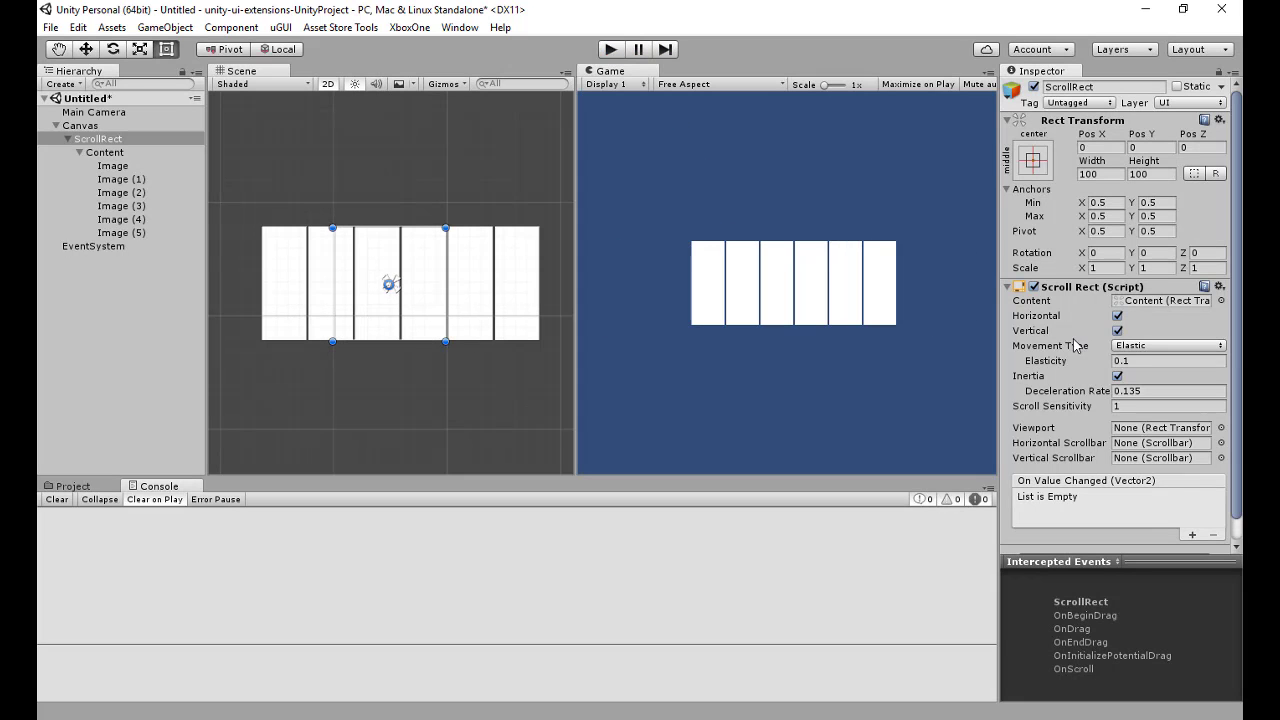
Disable vertical scrolling on the Scroll Rect and test scrolling the images in play mode
left_click(1117, 331)
left_click(610, 50)
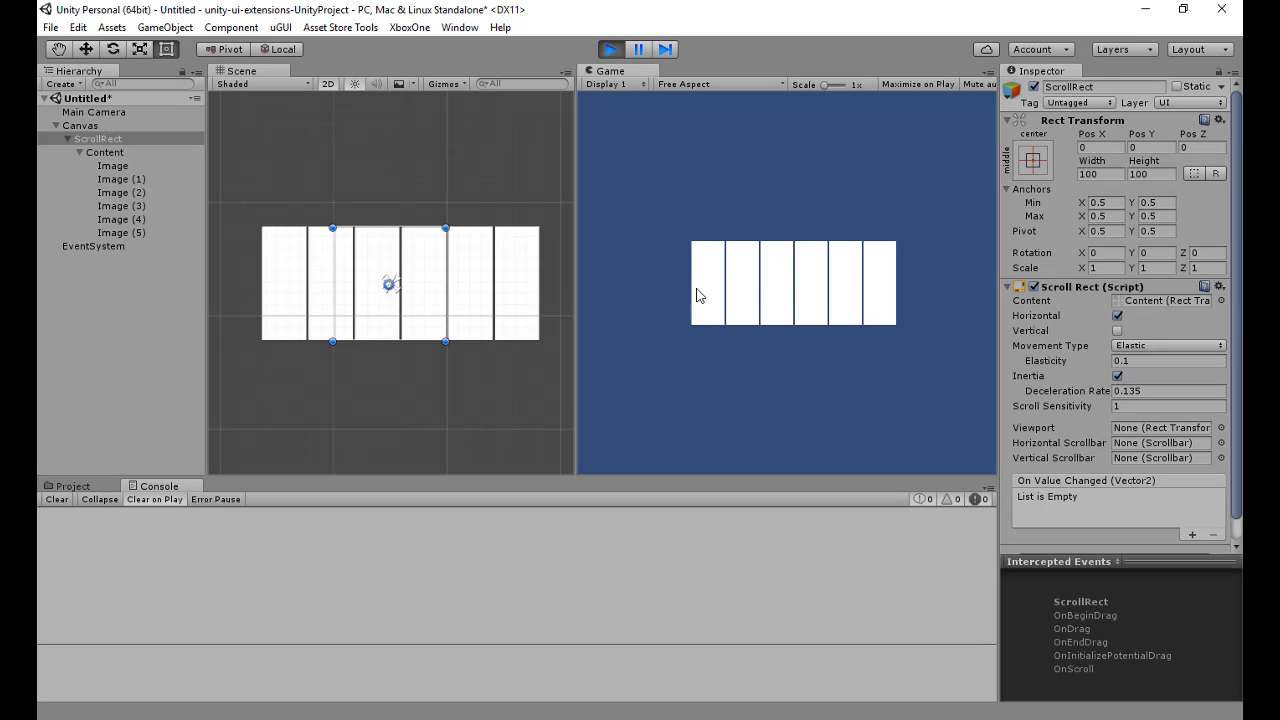
left_click_drag(697, 294, 660, 263)
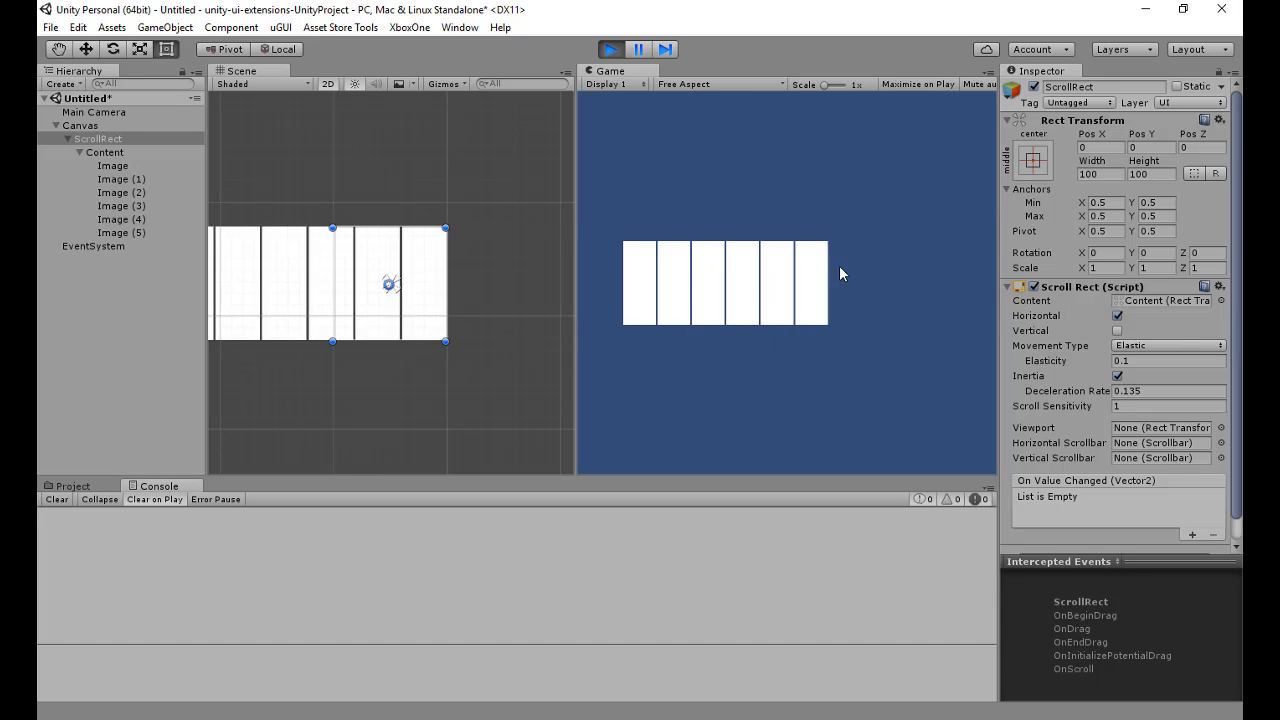
Finish the scroll test in play mode and stop it, duplicate the ScrollRect object and nest the copy at the end of Content
left_click_drag(818, 330, 814, 289)
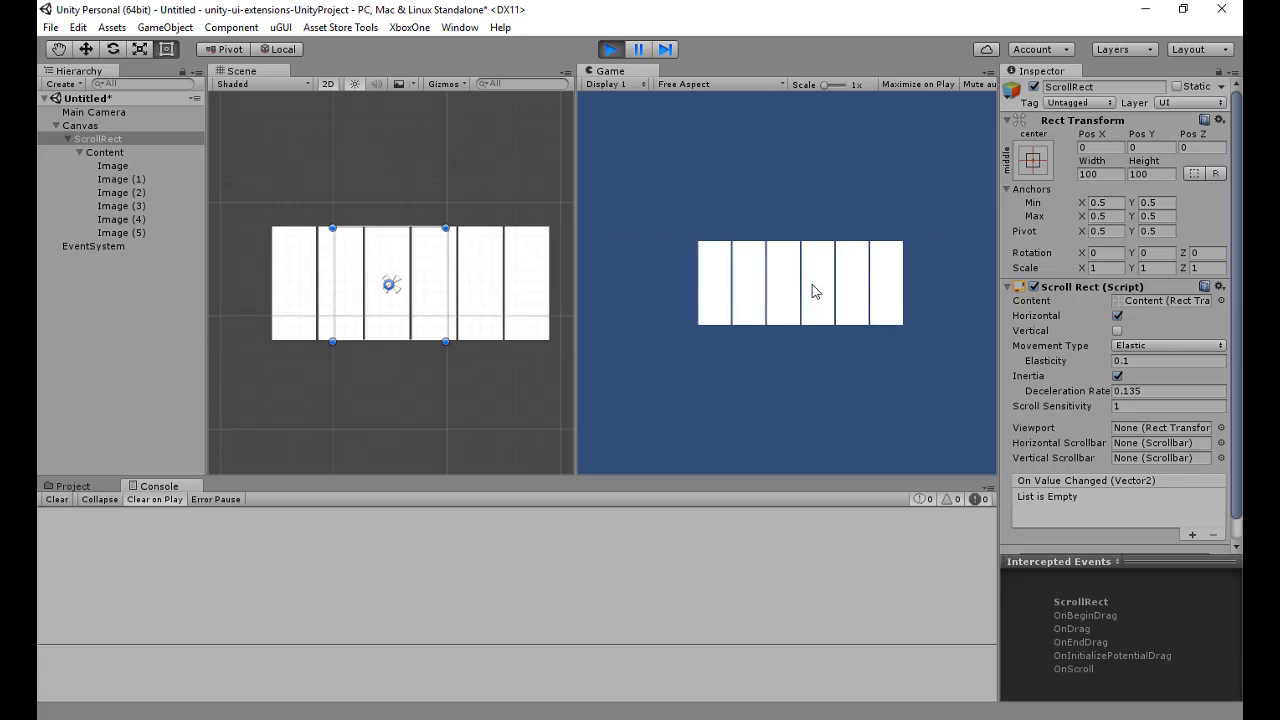
left_click(610, 49)
left_click(85, 141)
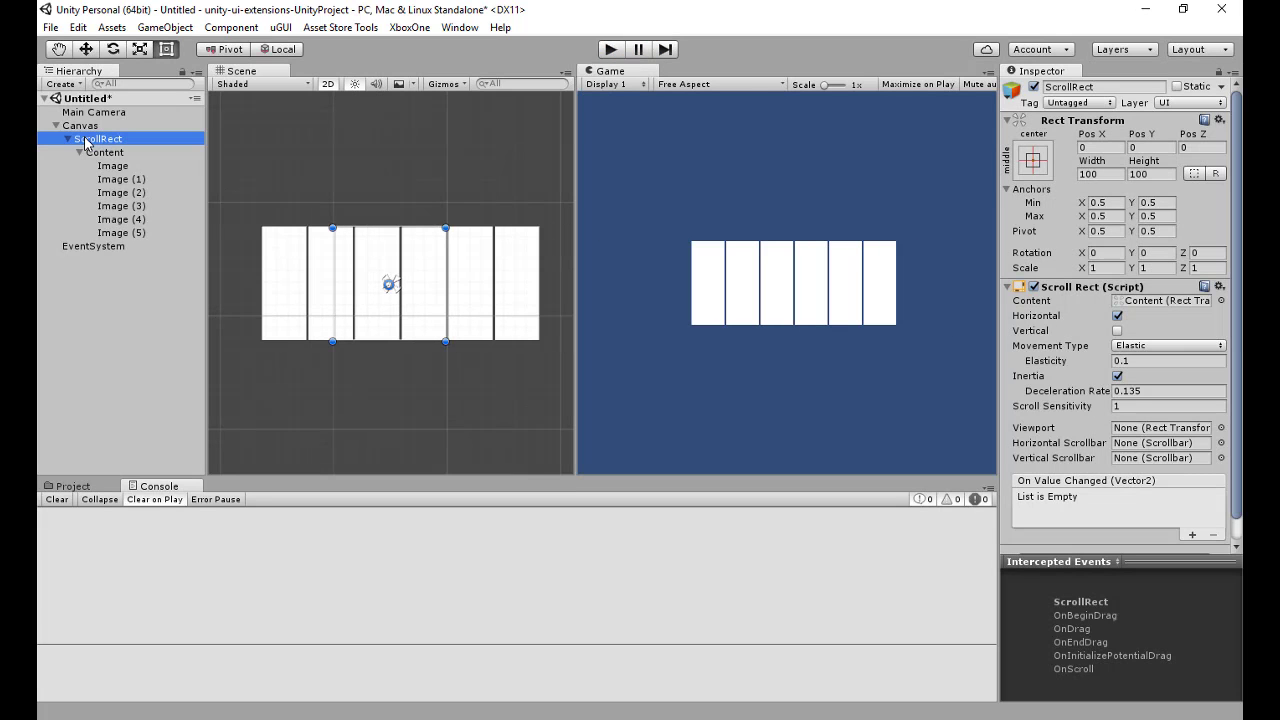
key("ctrl+d")
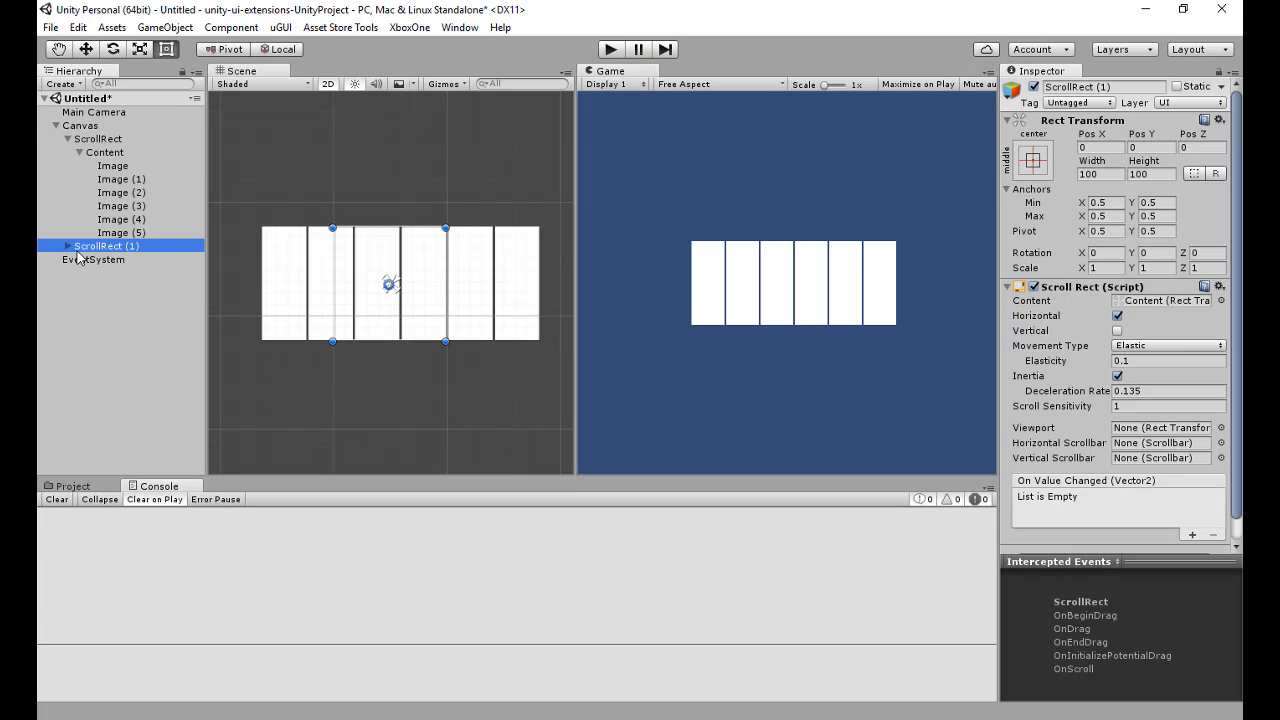
left_click_drag(78, 252, 106, 250)
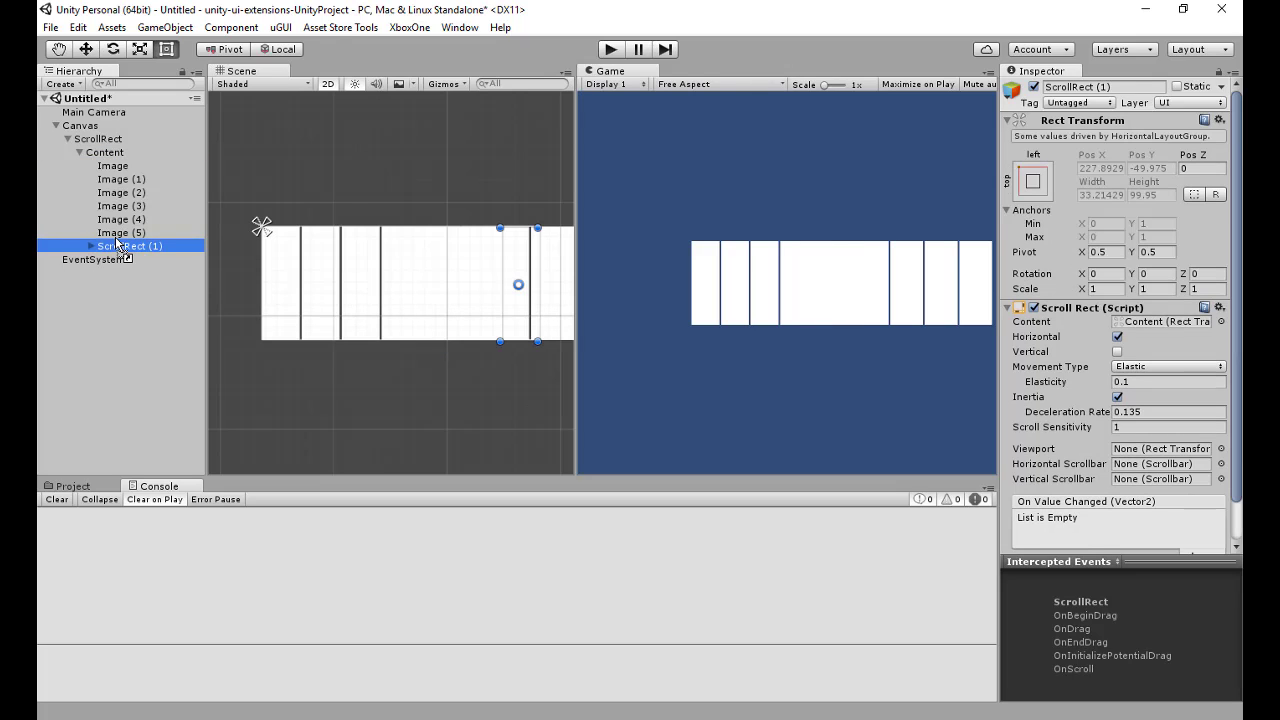
Disable horizontal and enable vertical scrolling on the nested ScrollRect (1), and expand its children in the hierarchy
left_click(91, 247)
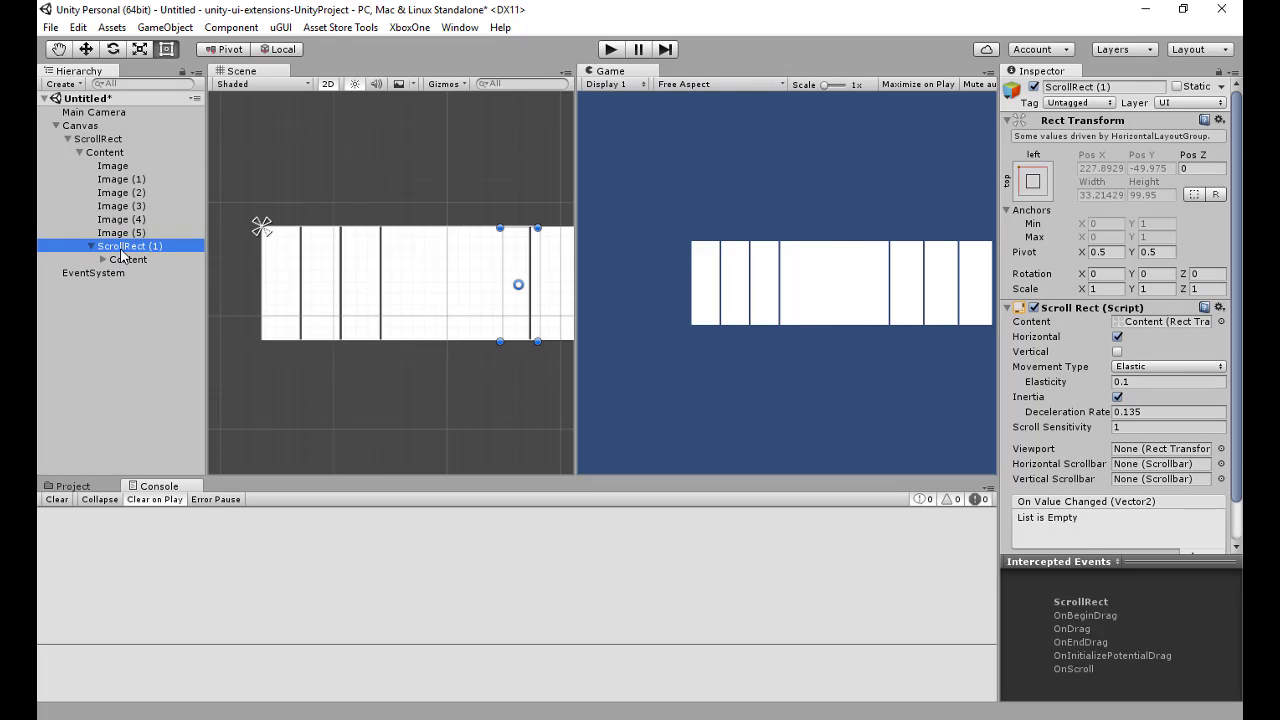
left_click(1117, 337)
left_click(1117, 351)
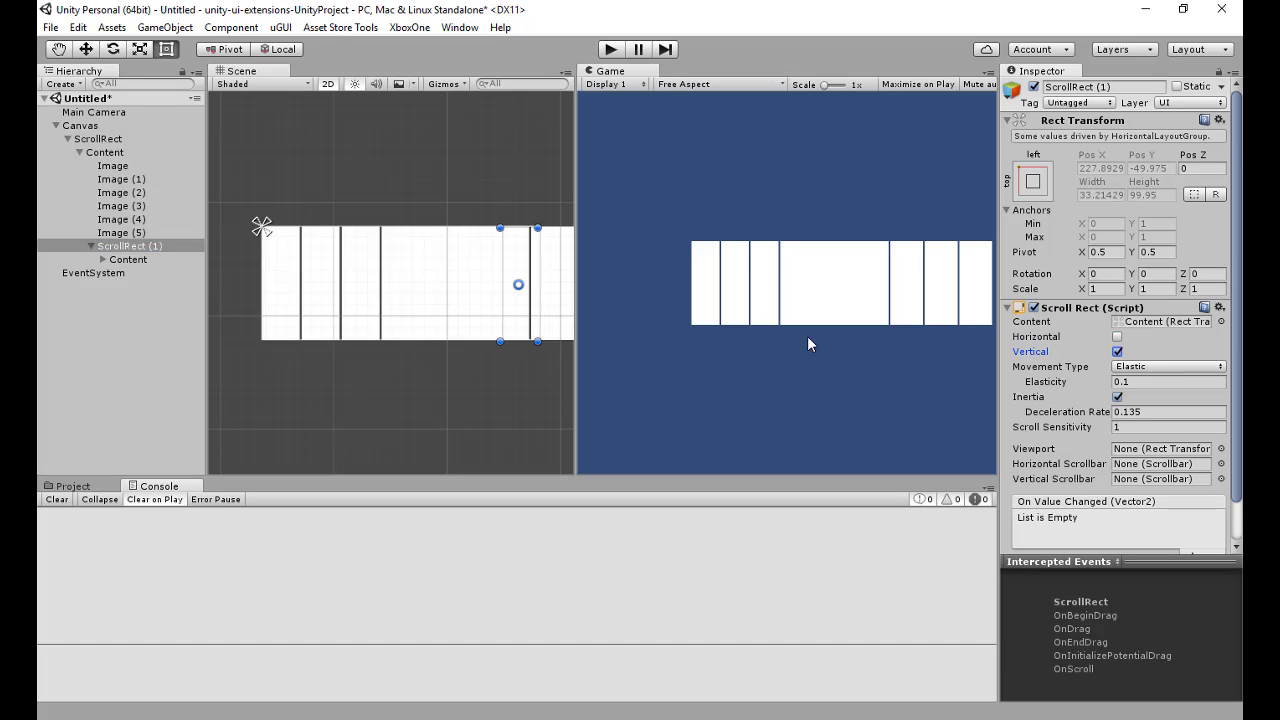
Reshape the Content object of ScrollRect (1) into a tall column about 53 by 311, resetting its position before the final upward extension
left_click(128, 260)
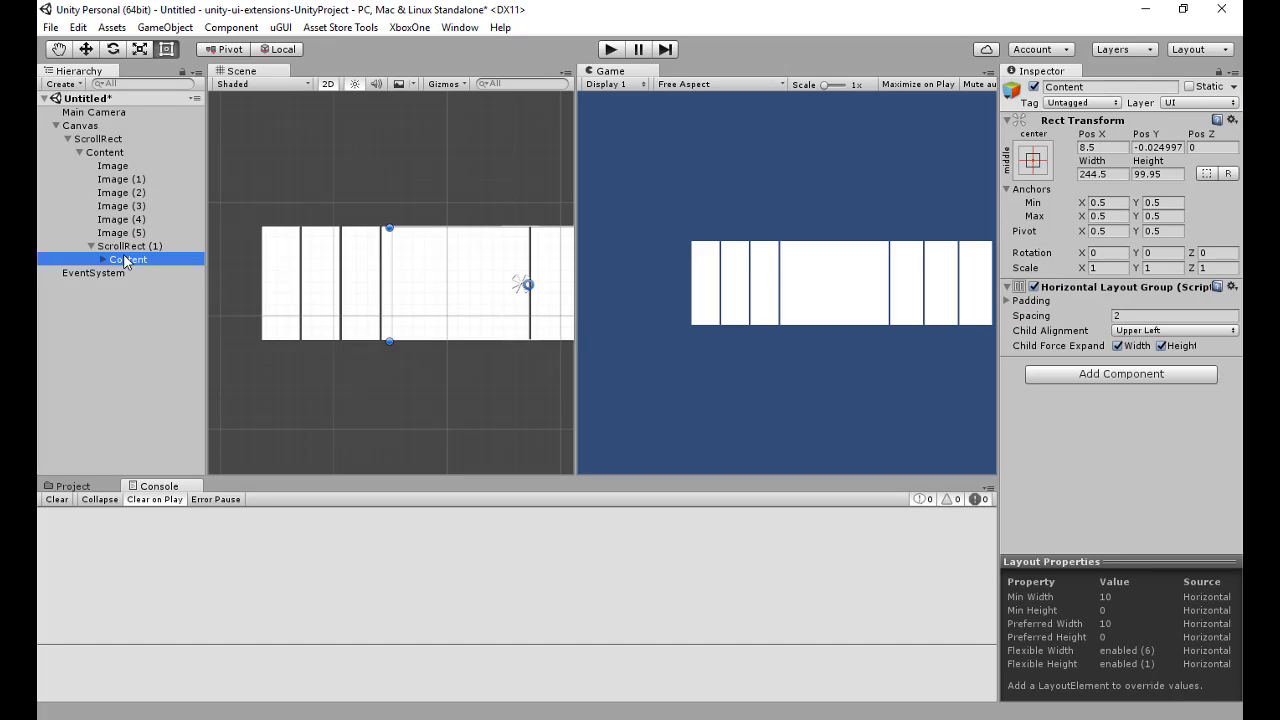
scroll(345, 295, "down", 5)
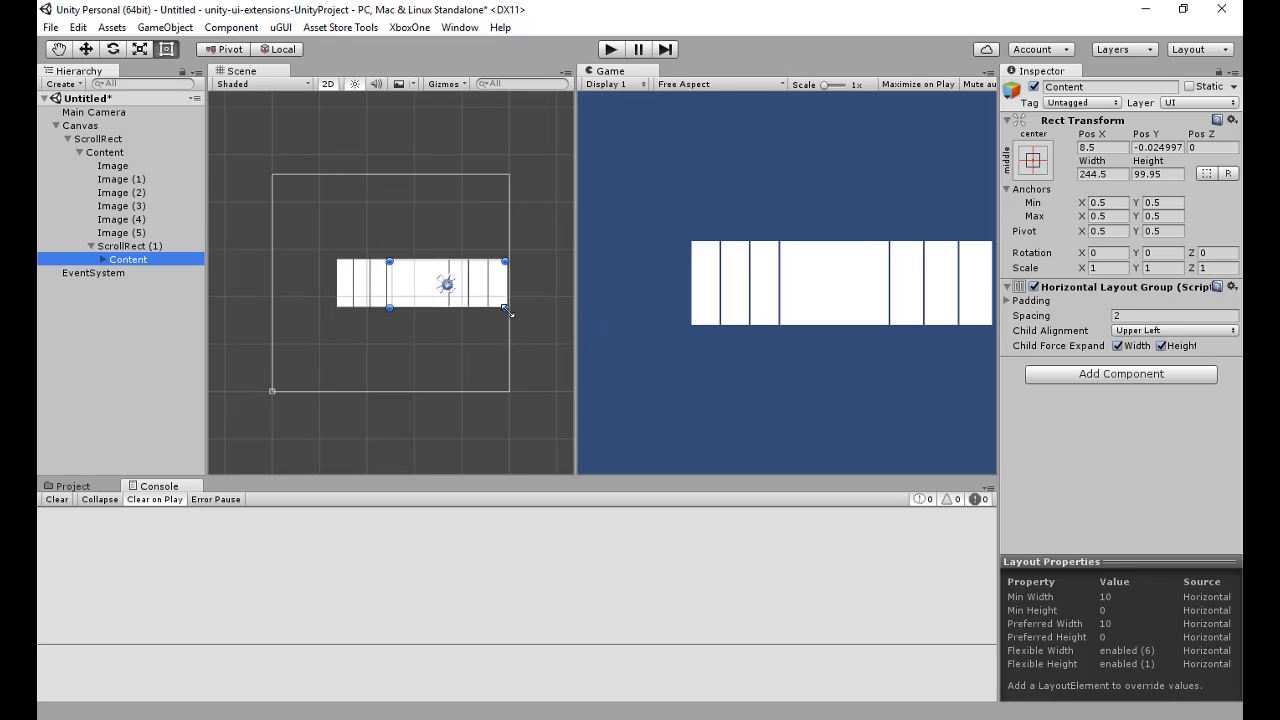
left_click_drag(506, 311, 416, 398)
left_click(128, 246)
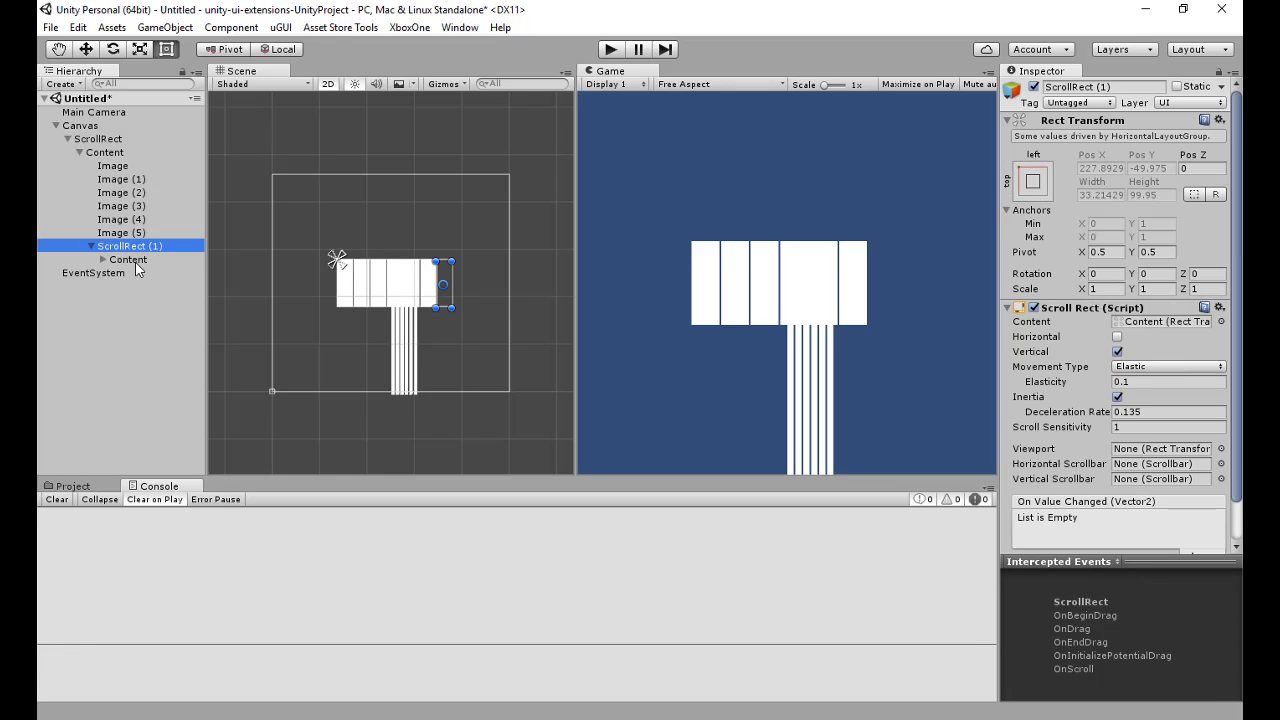
left_click(132, 260)
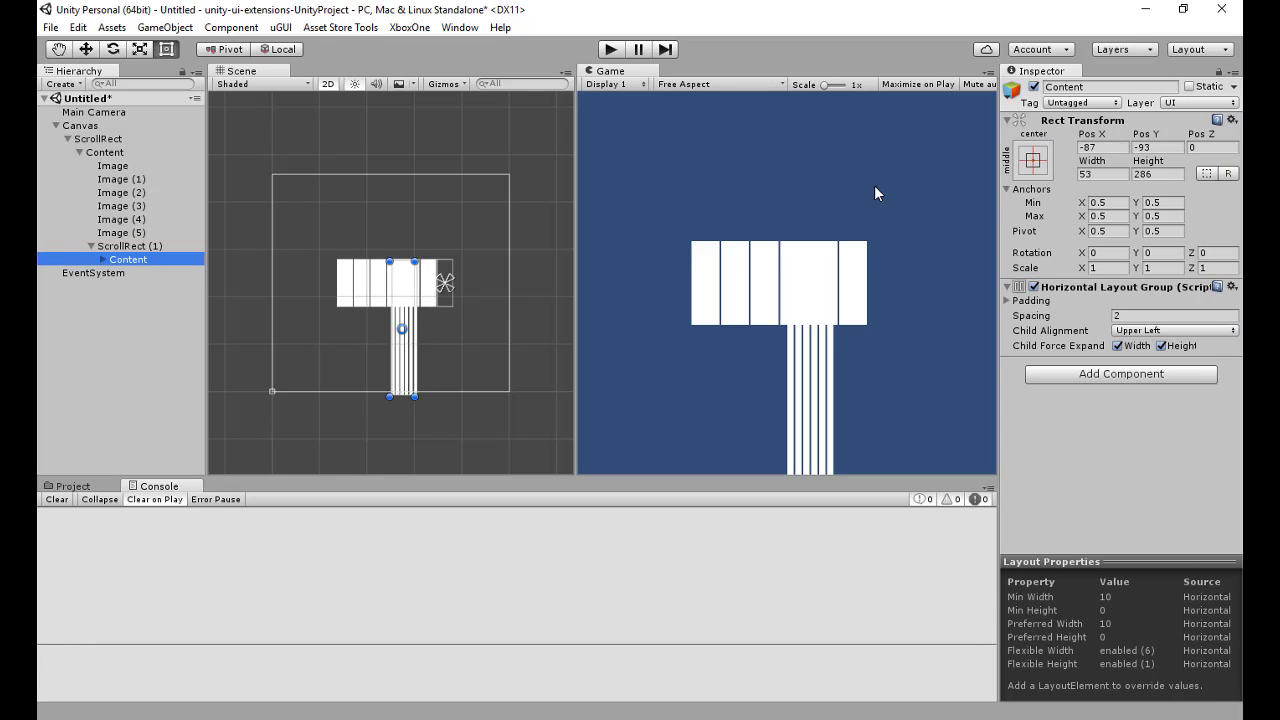
left_click(1234, 120)
left_click(1111, 272)
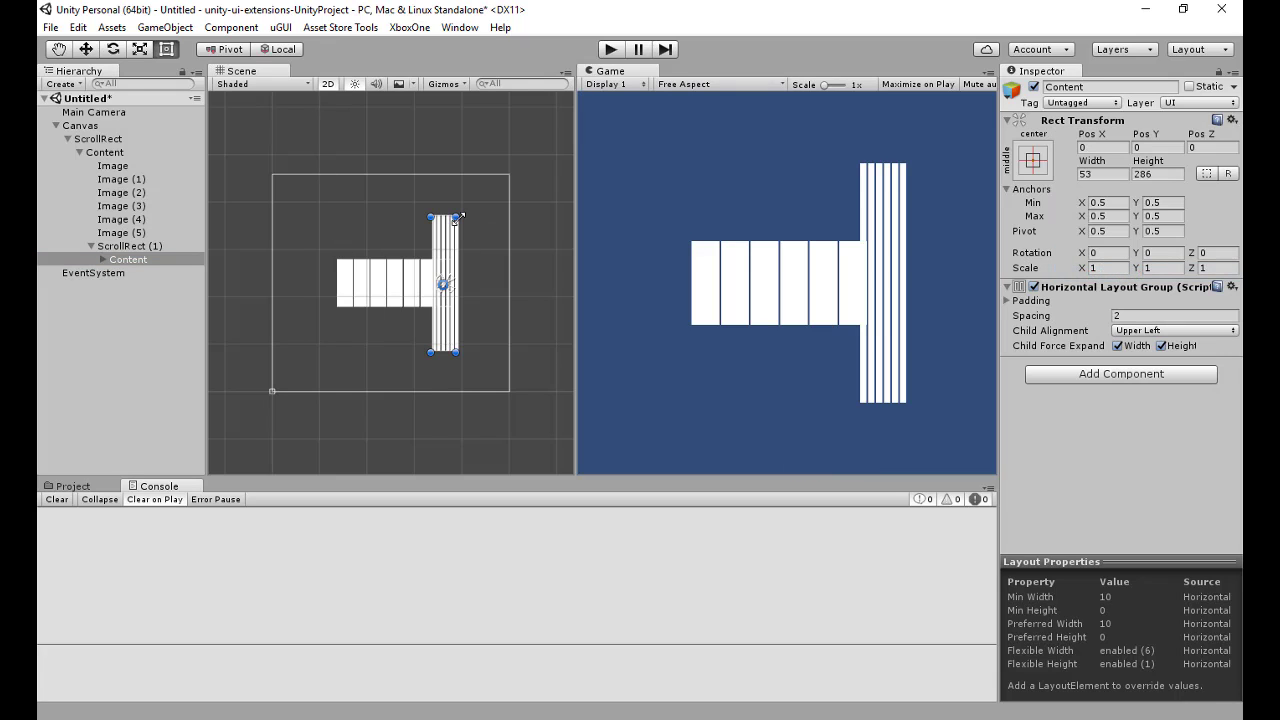
left_click_drag(457, 214, 456, 204)
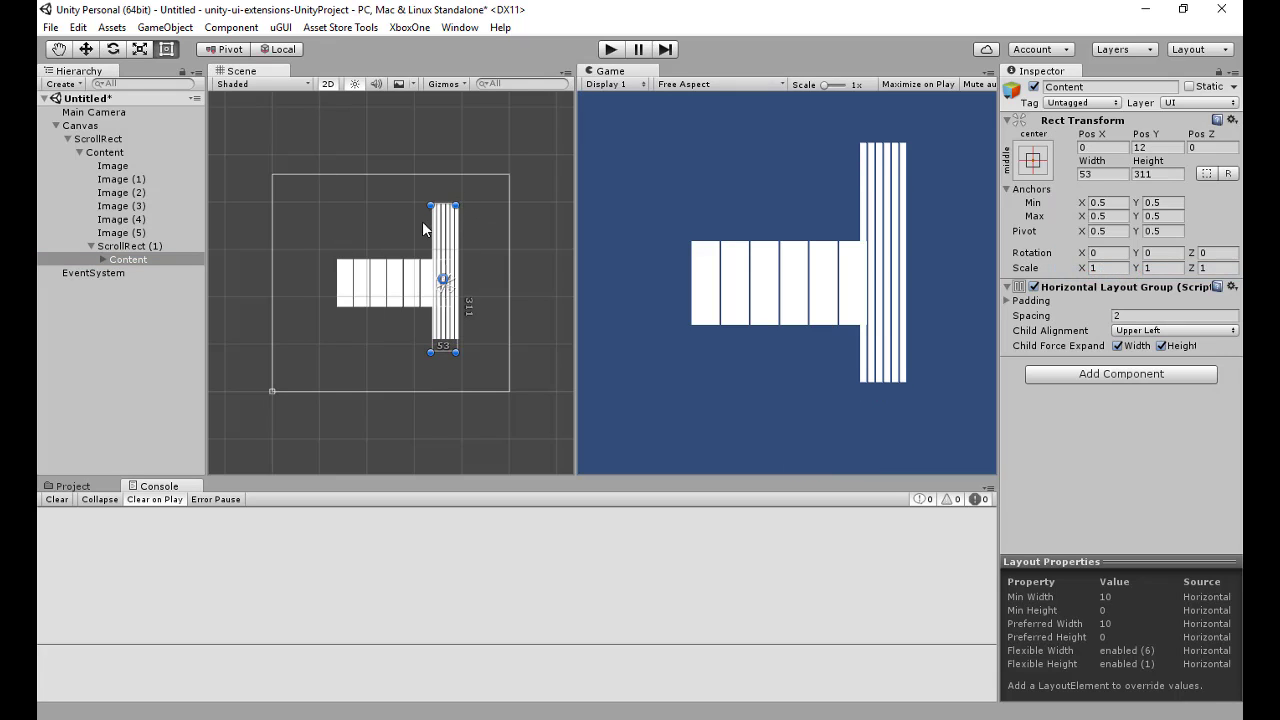
Replace the Horizontal Layout Group on the nested Content with a Vertical Layout Group and set its spacing to 5
left_click(129, 258)
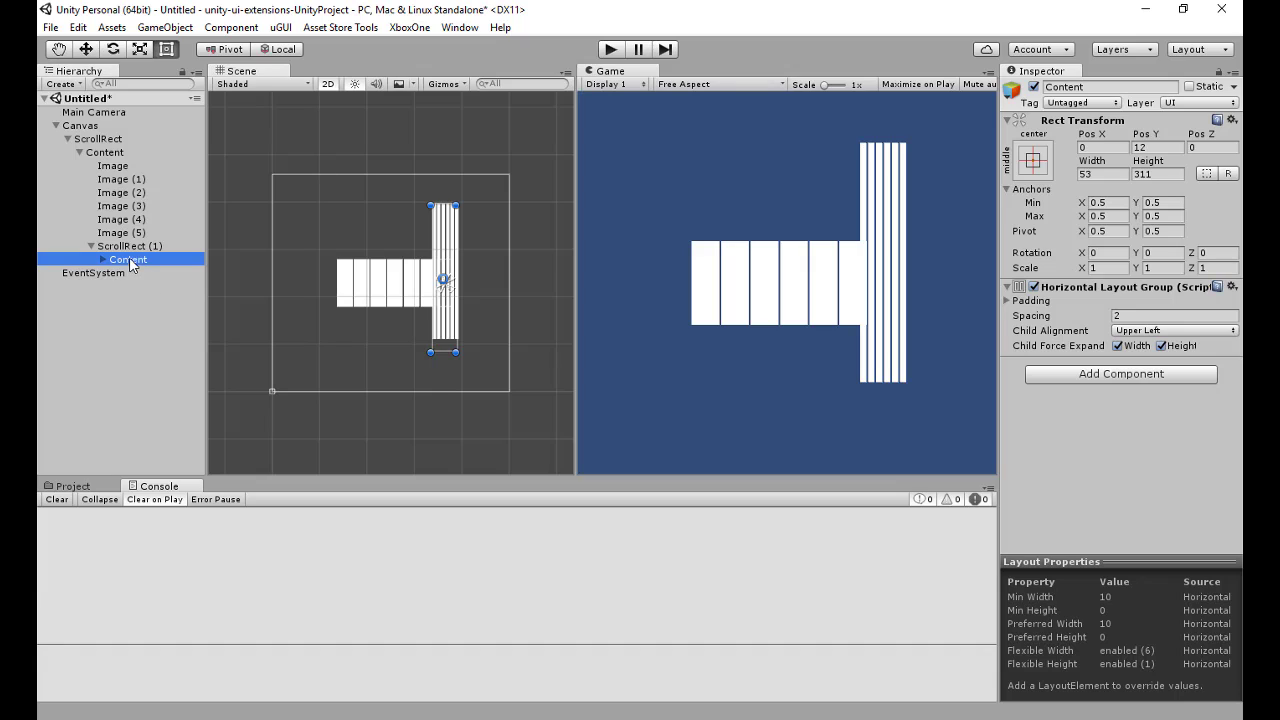
right_click(1116, 299)
left_click(1108, 364)
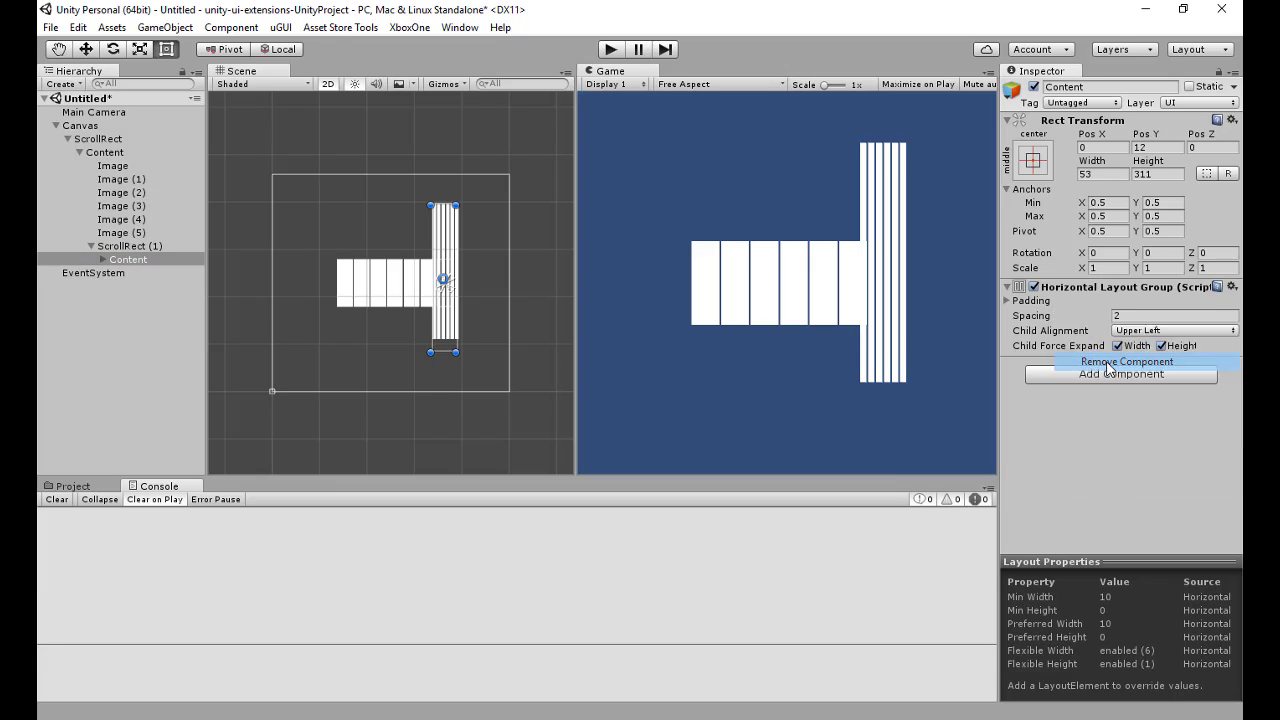
left_click(1117, 298)
type("vert")
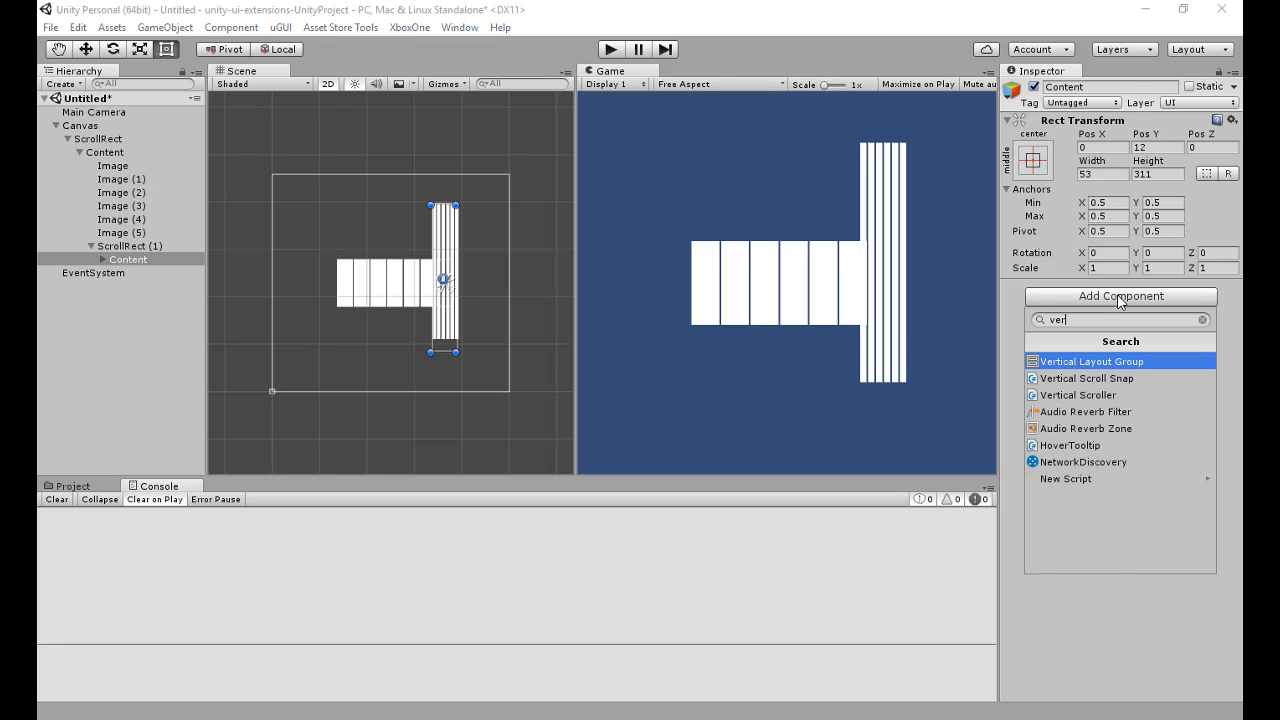
left_click(1116, 365)
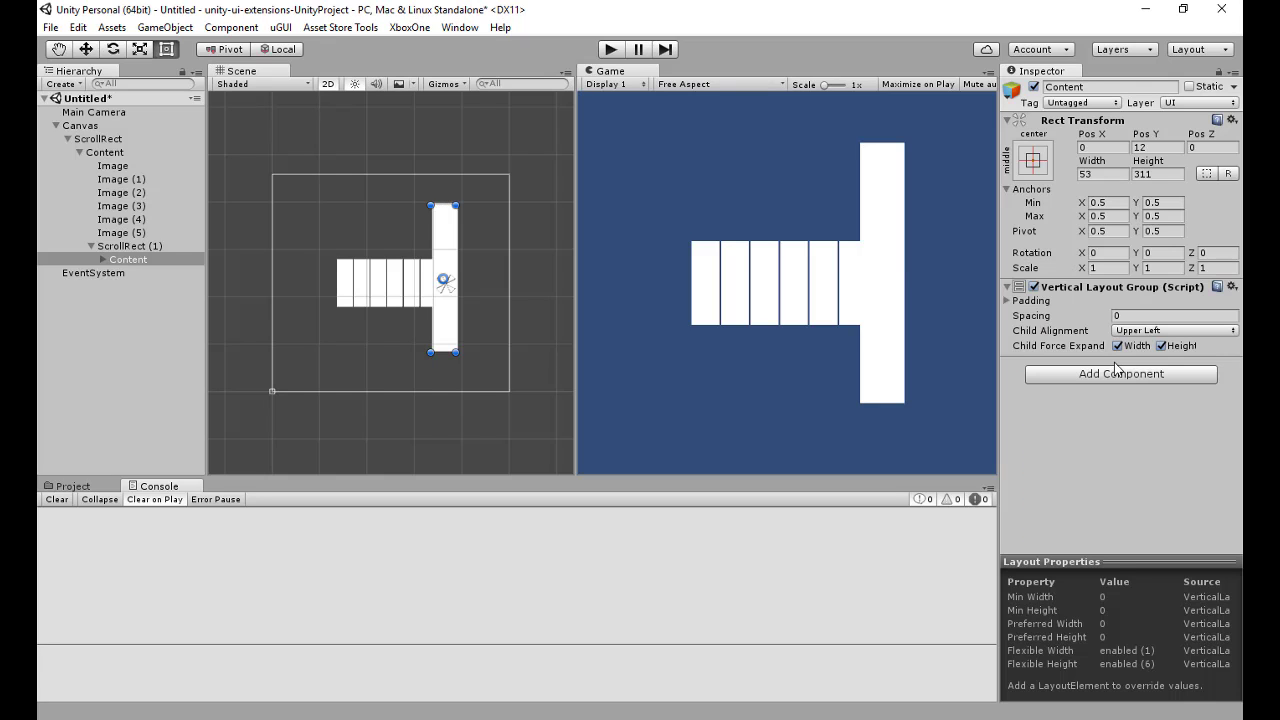
left_click(1007, 300)
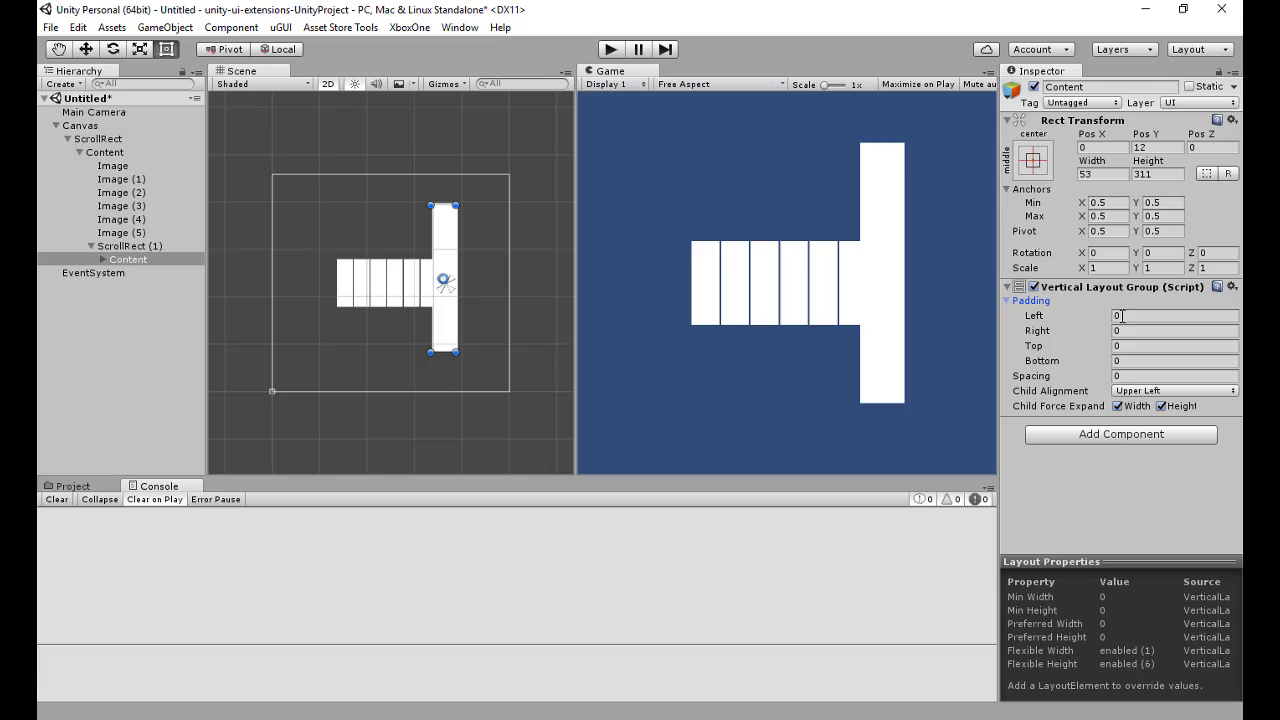
left_click(1126, 377)
type("5")
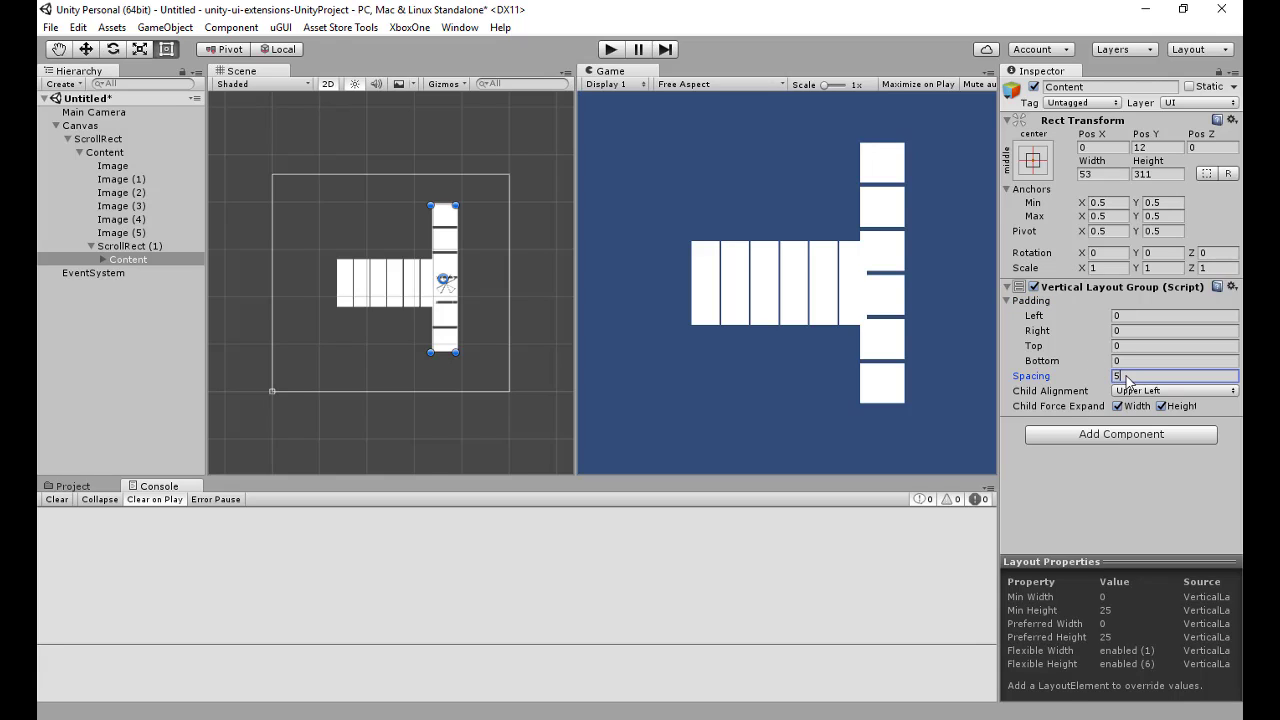
Test scrolling the horizontal row and the nested vertical column in play mode, then stop the game
left_click(612, 50)
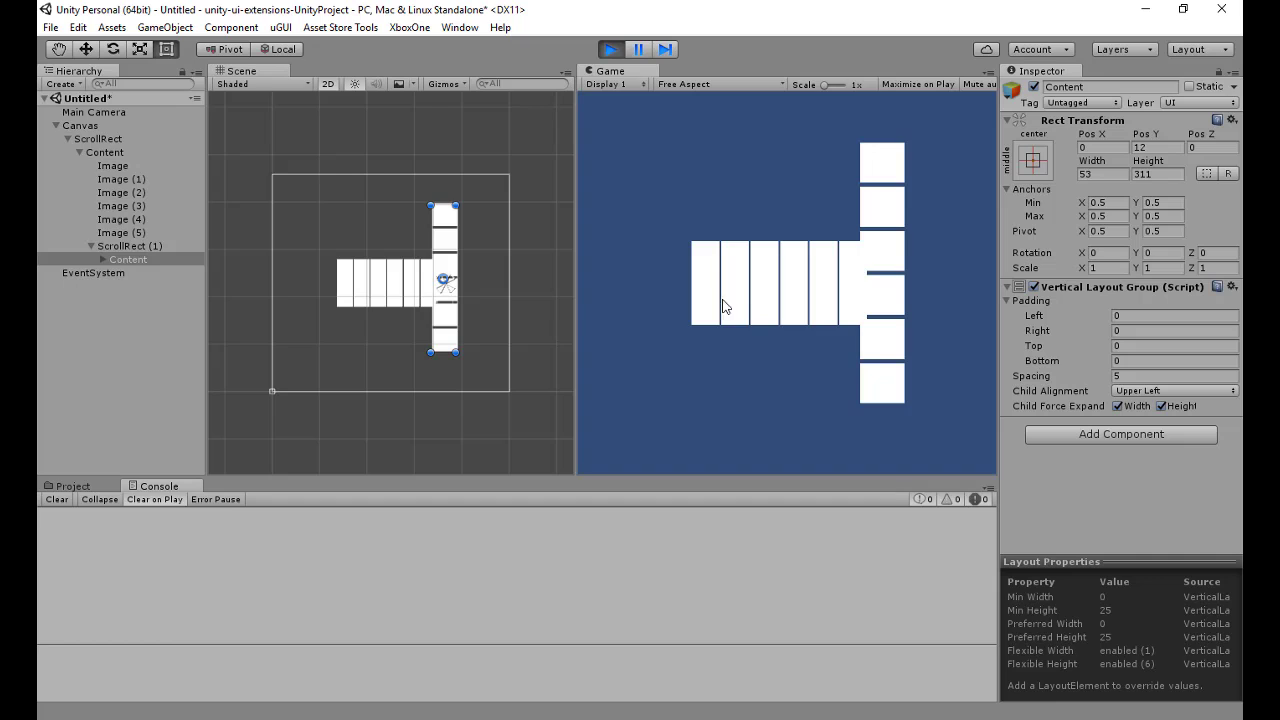
left_click_drag(720, 297, 903, 468)
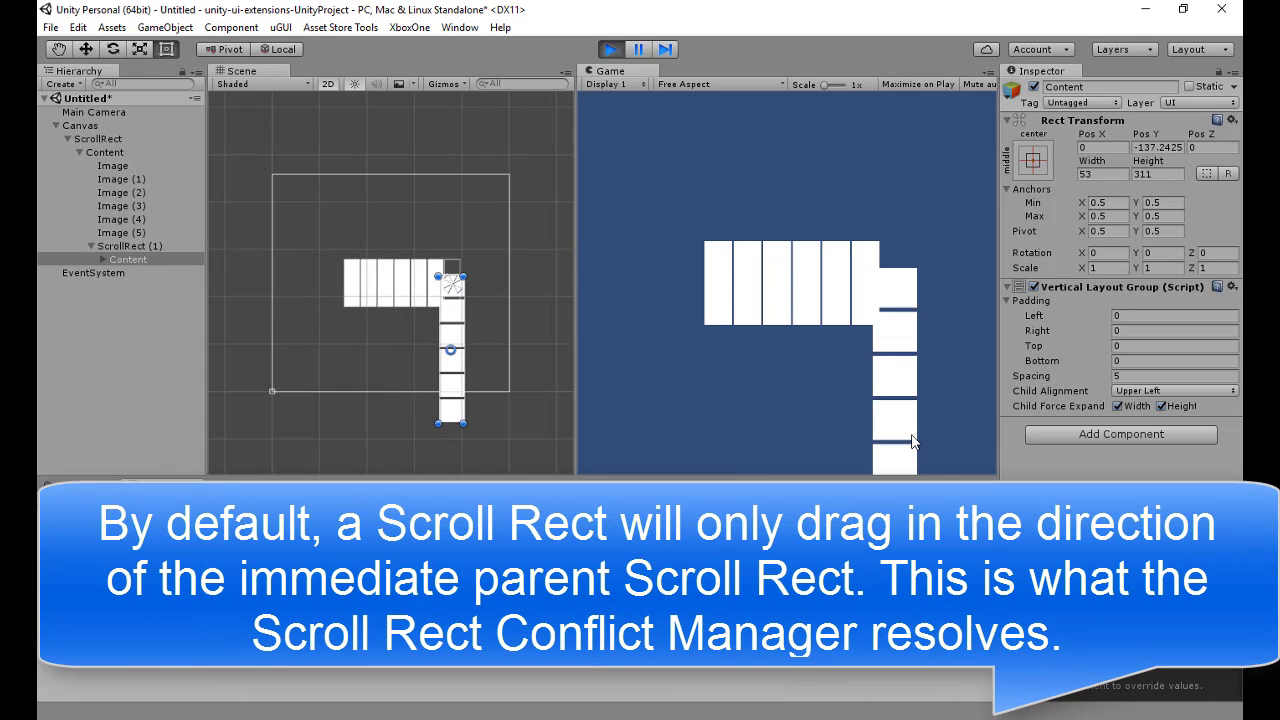
left_click_drag(835, 311, 614, 249)
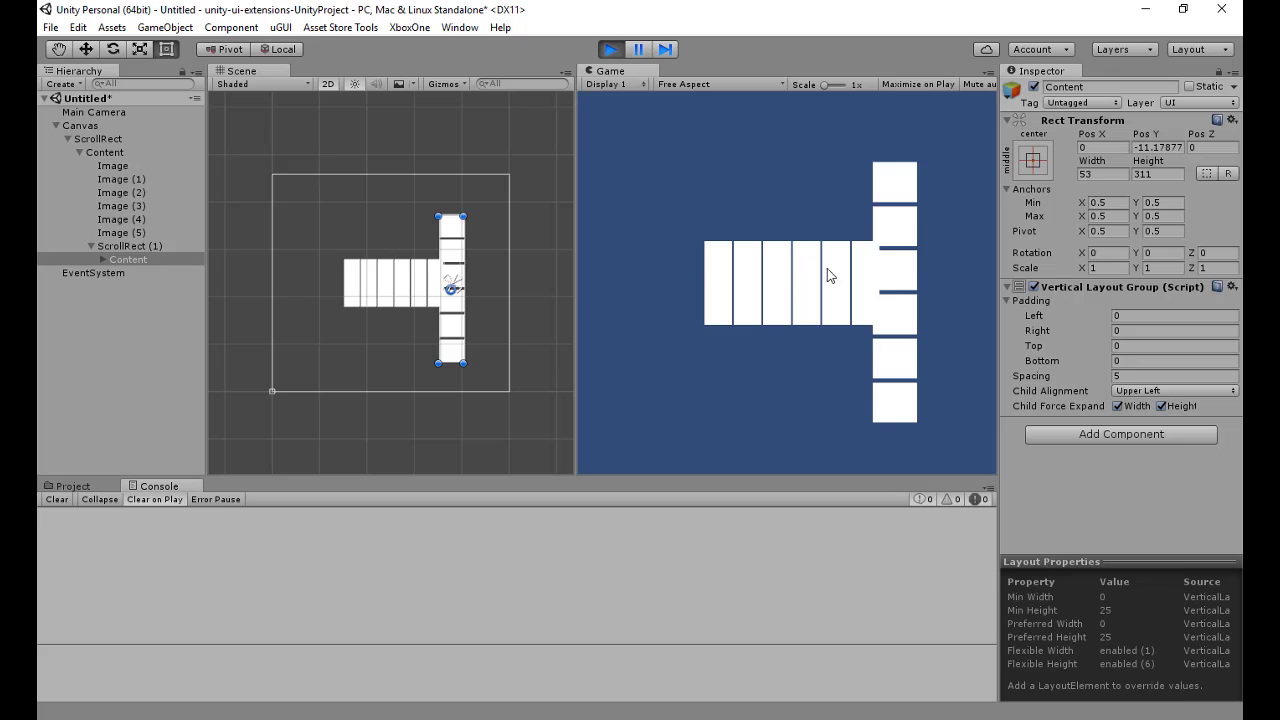
left_click_drag(823, 371, 880, 305)
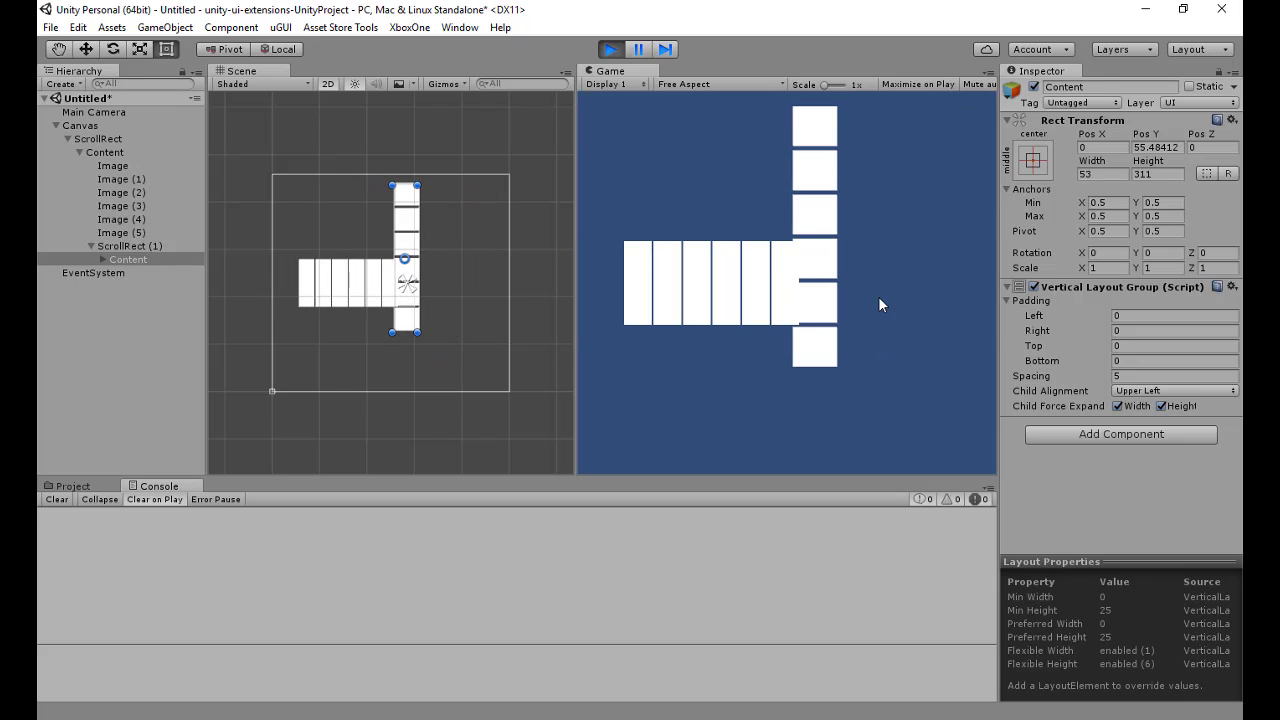
left_click(610, 49)
Duplicate the outer ScrollRect and nest the copy inside the vertical Content, between Image and Image (1)
left_click(113, 145)
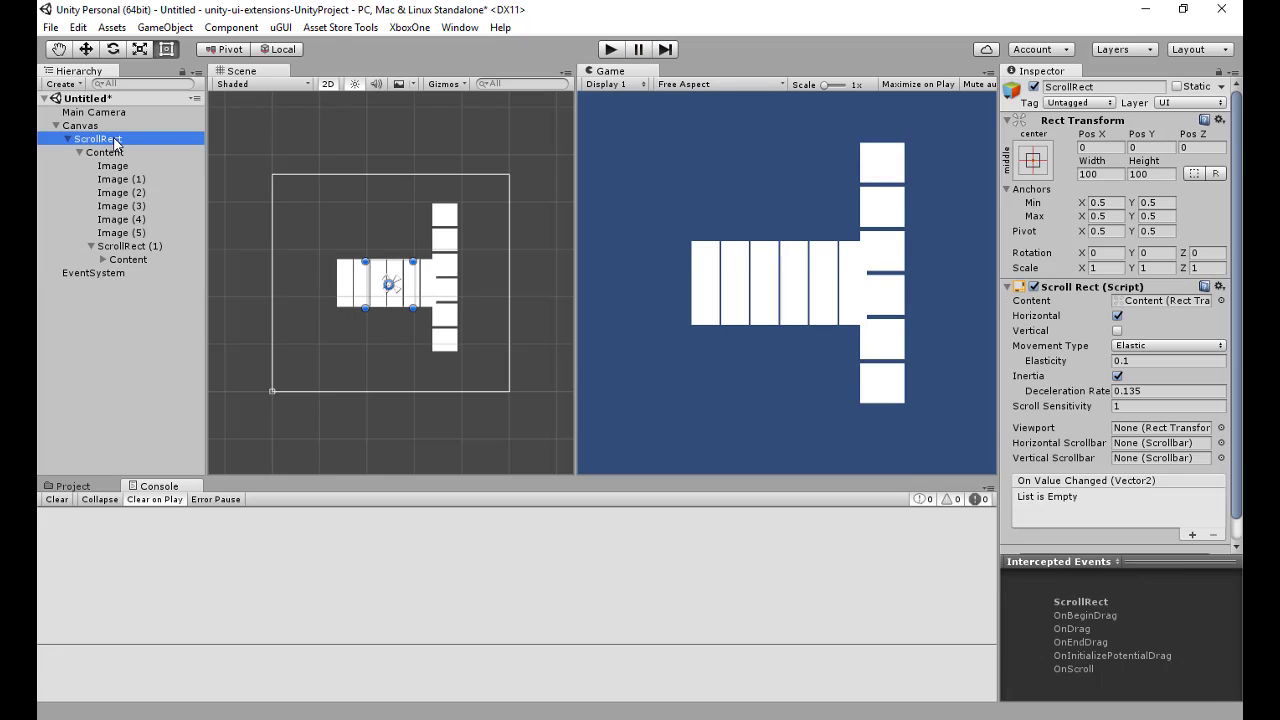
key("ctrl+d")
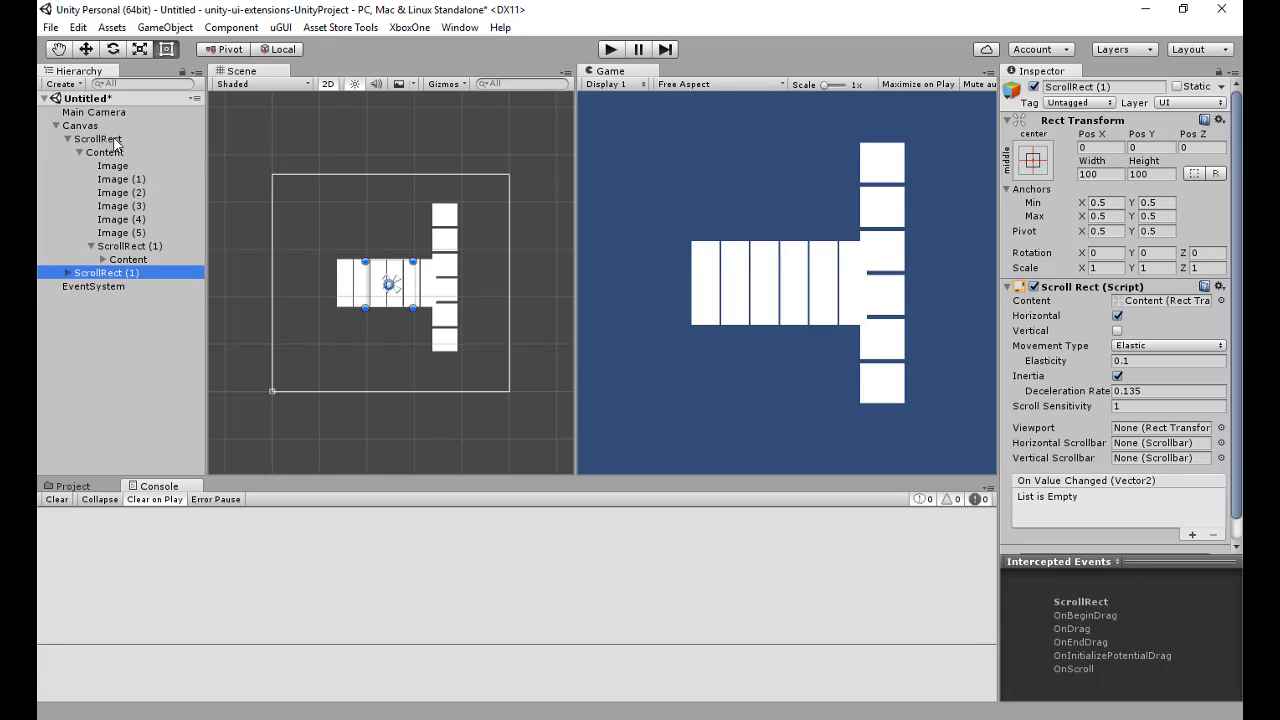
left_click(101, 259)
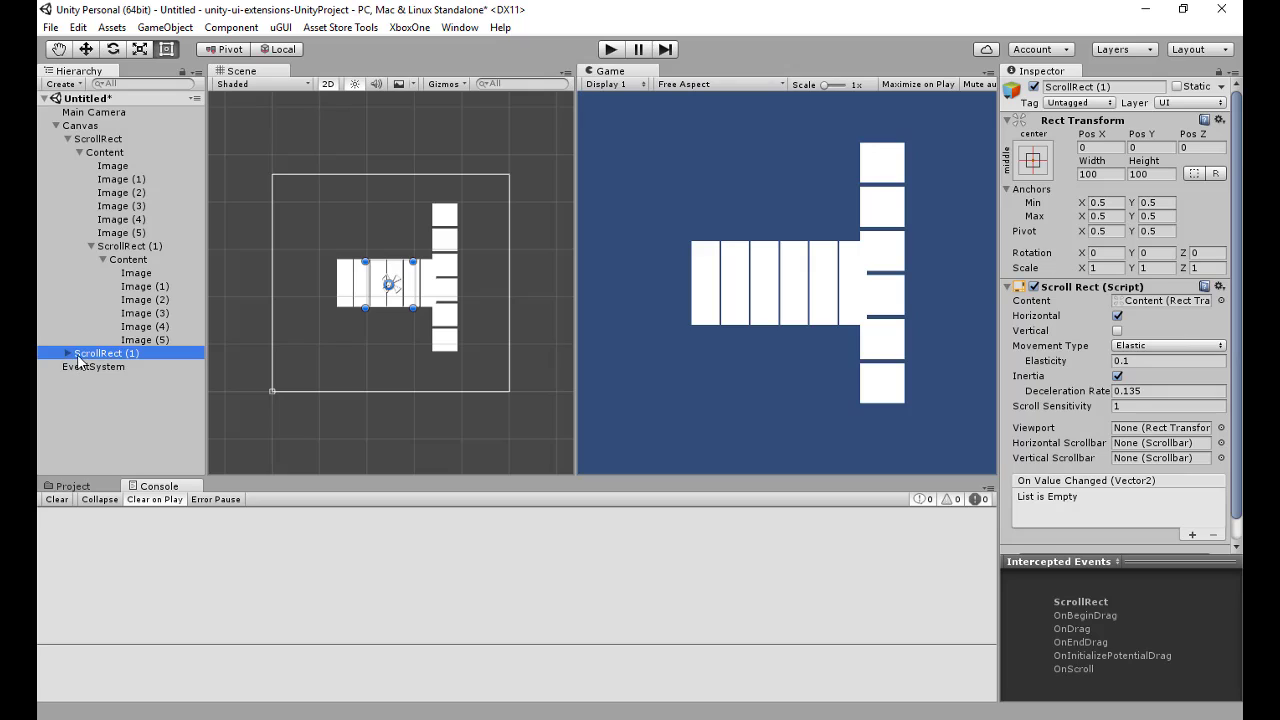
left_click_drag(82, 356, 148, 287)
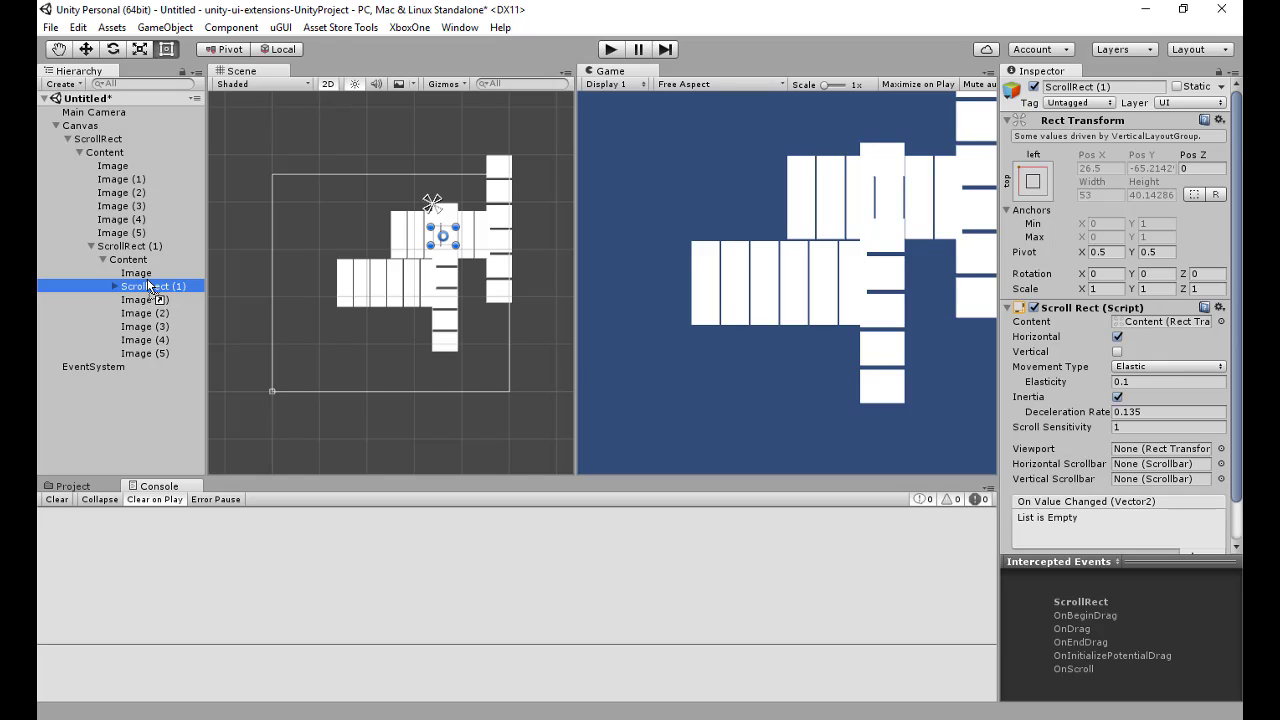
Test dragging the three levels of nested scroll rects in play mode, then stop the game
left_click(609, 49)
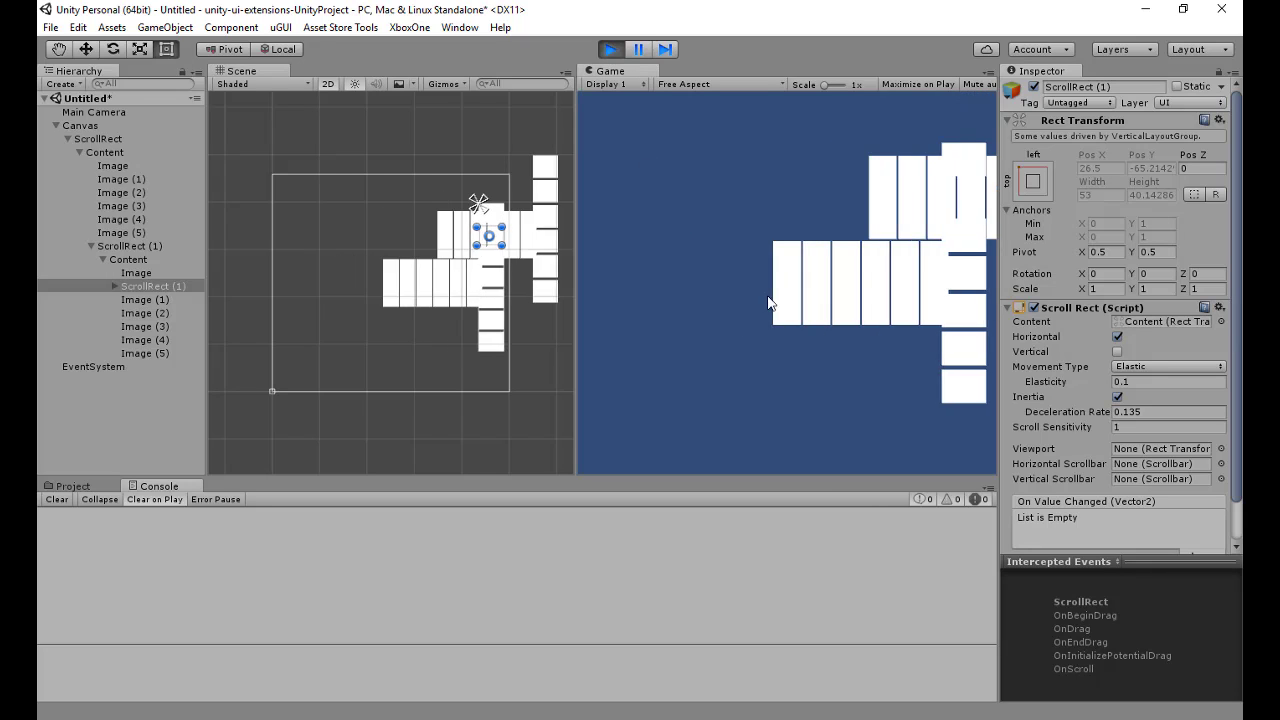
left_click_drag(958, 229, 786, 233)
left_click_drag(954, 149, 962, 205)
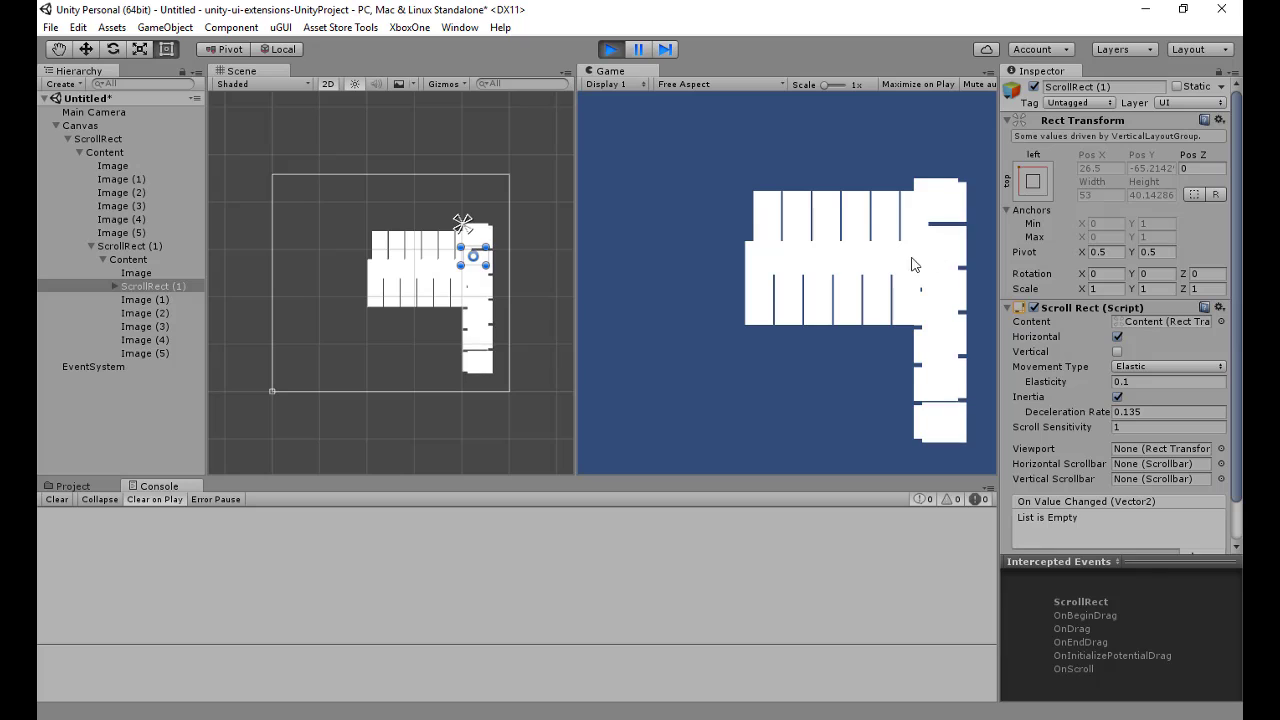
left_click_drag(840, 290, 731, 263)
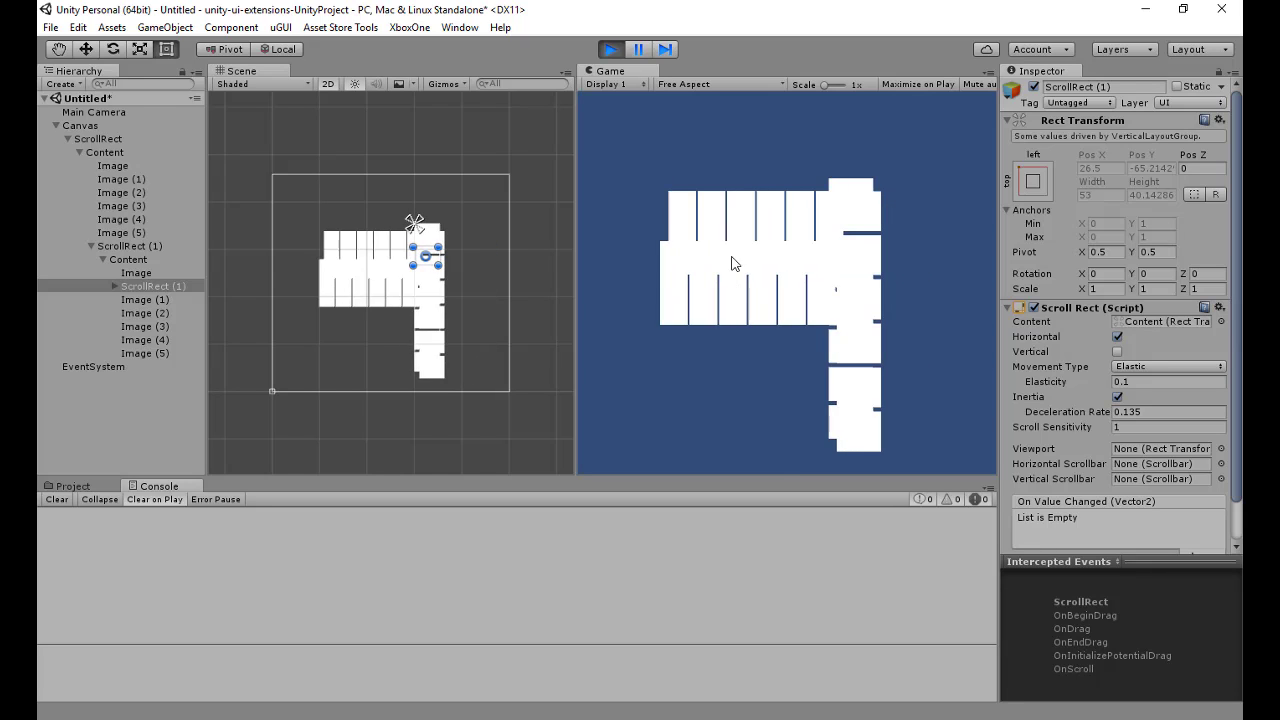
left_click(611, 44)
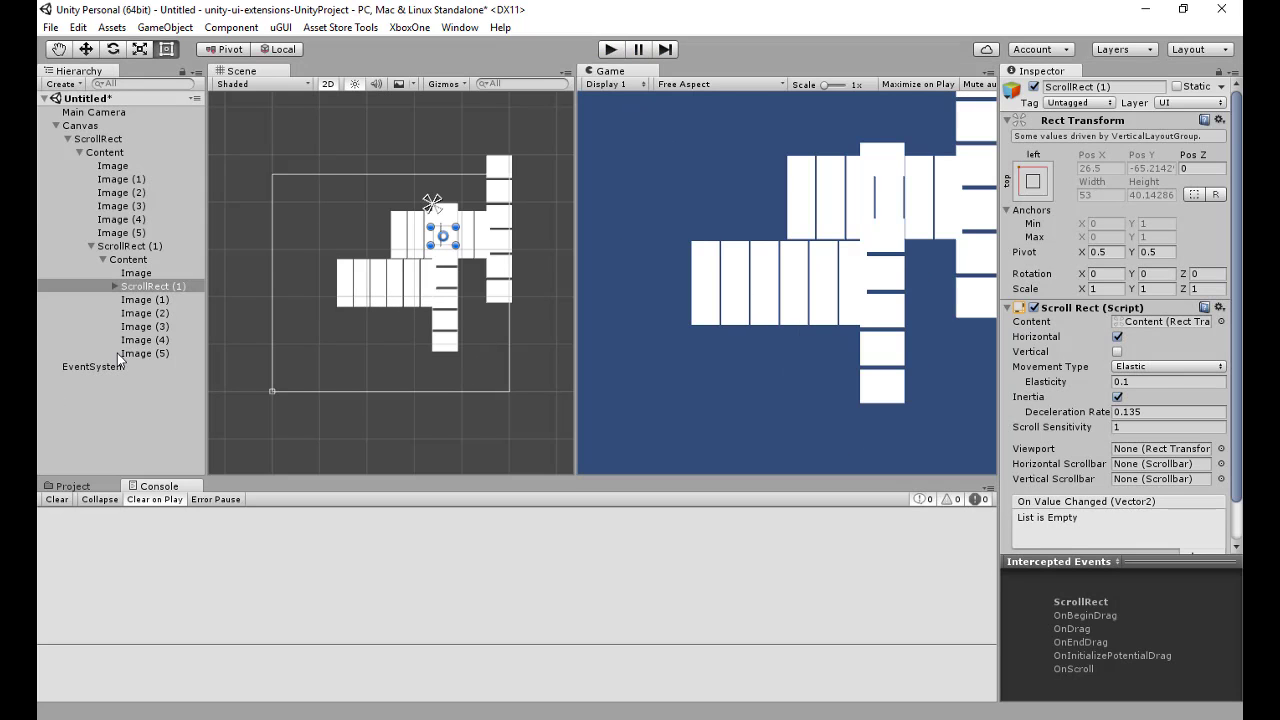
Add a Scroll Rect Linker component to the vertical ScrollRect (1) and assign the outer ScrollRect as its controlling scroll rect
left_click(137, 247)
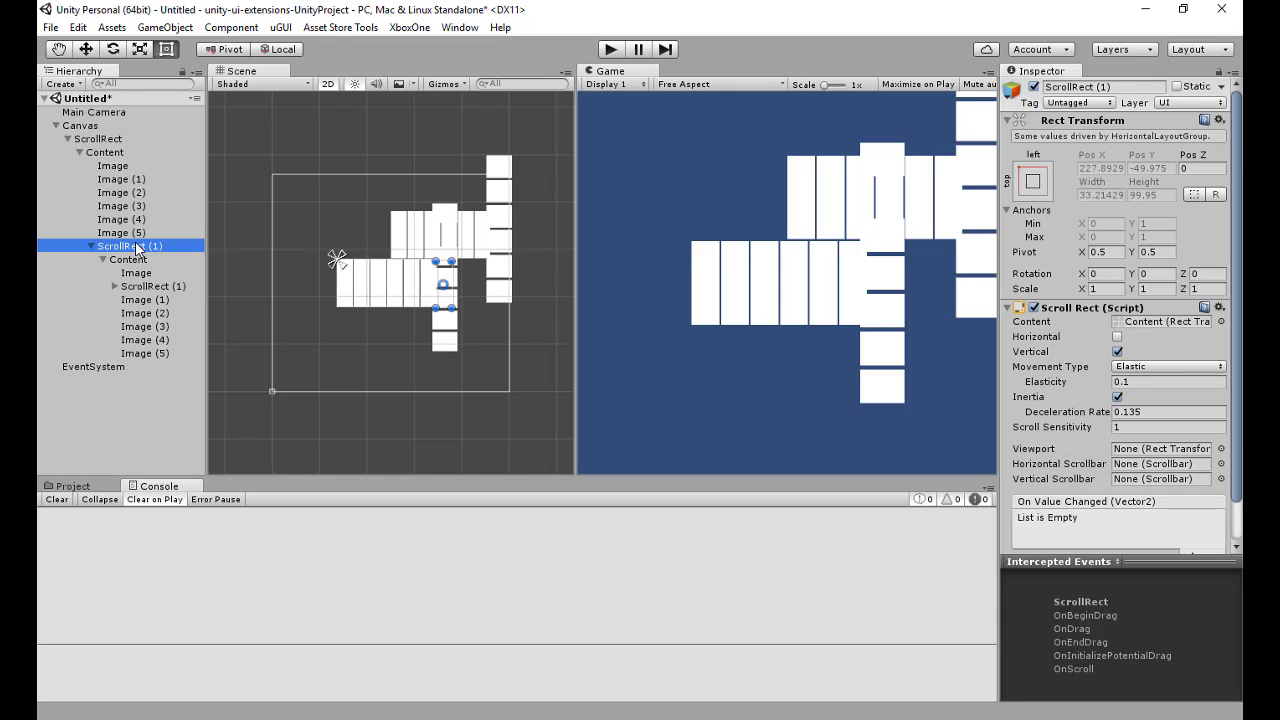
left_click(1008, 310)
left_click(1141, 336)
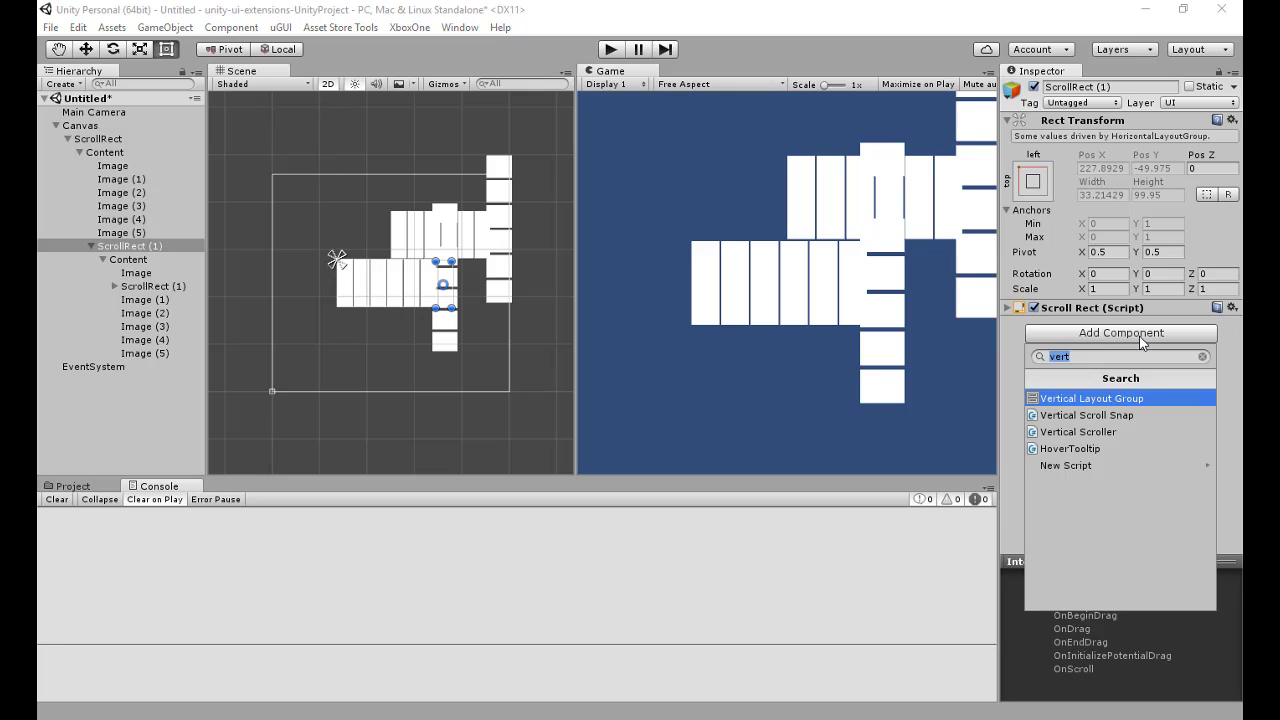
type("link")
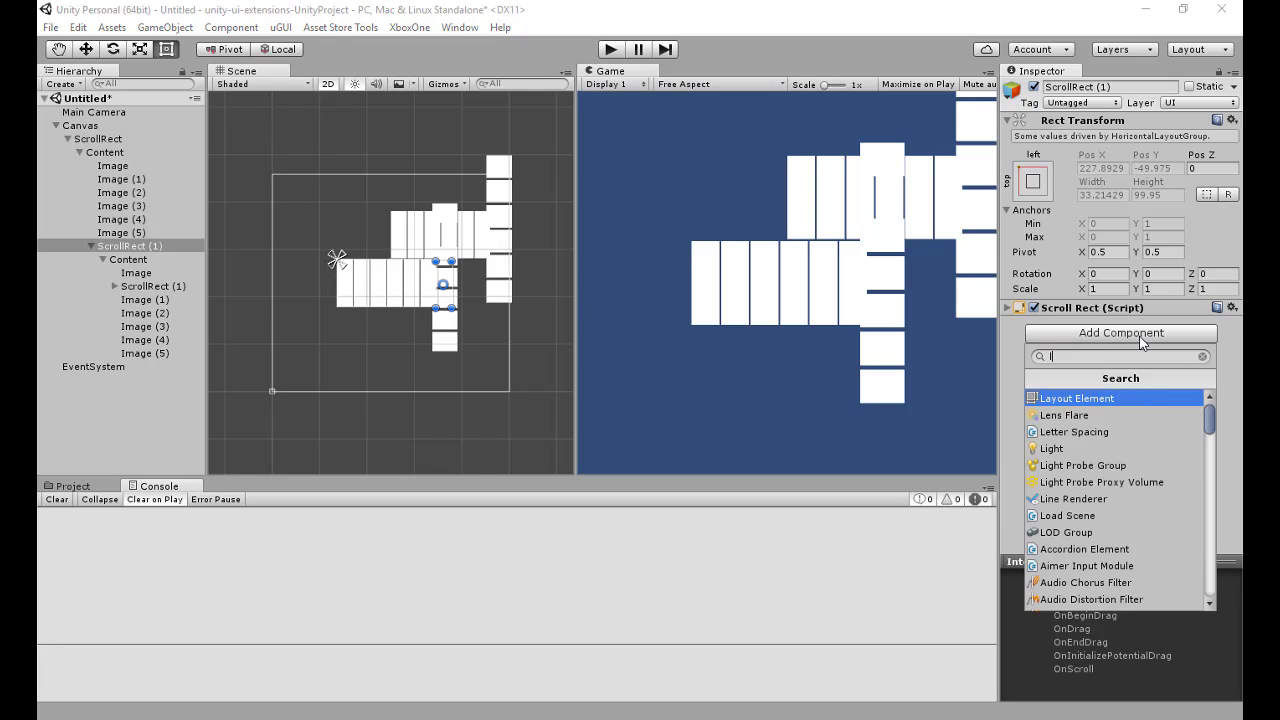
left_click(1103, 414)
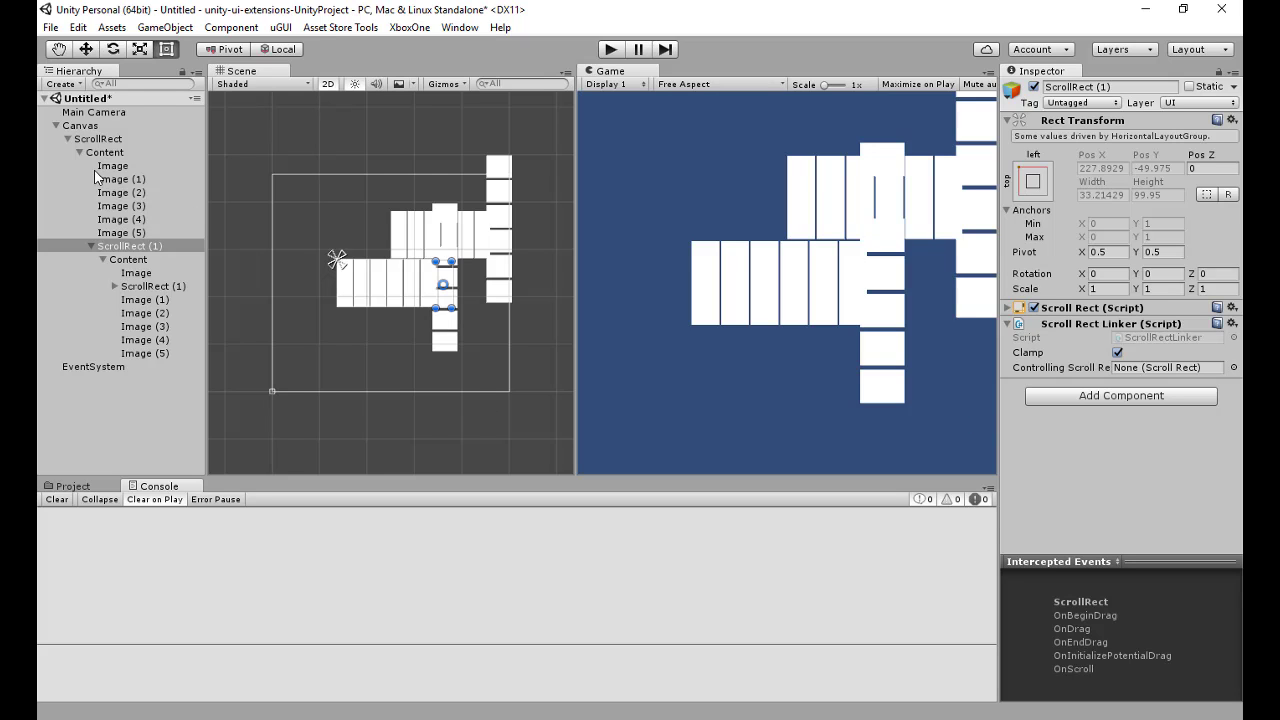
left_click_drag(107, 145, 1152, 372)
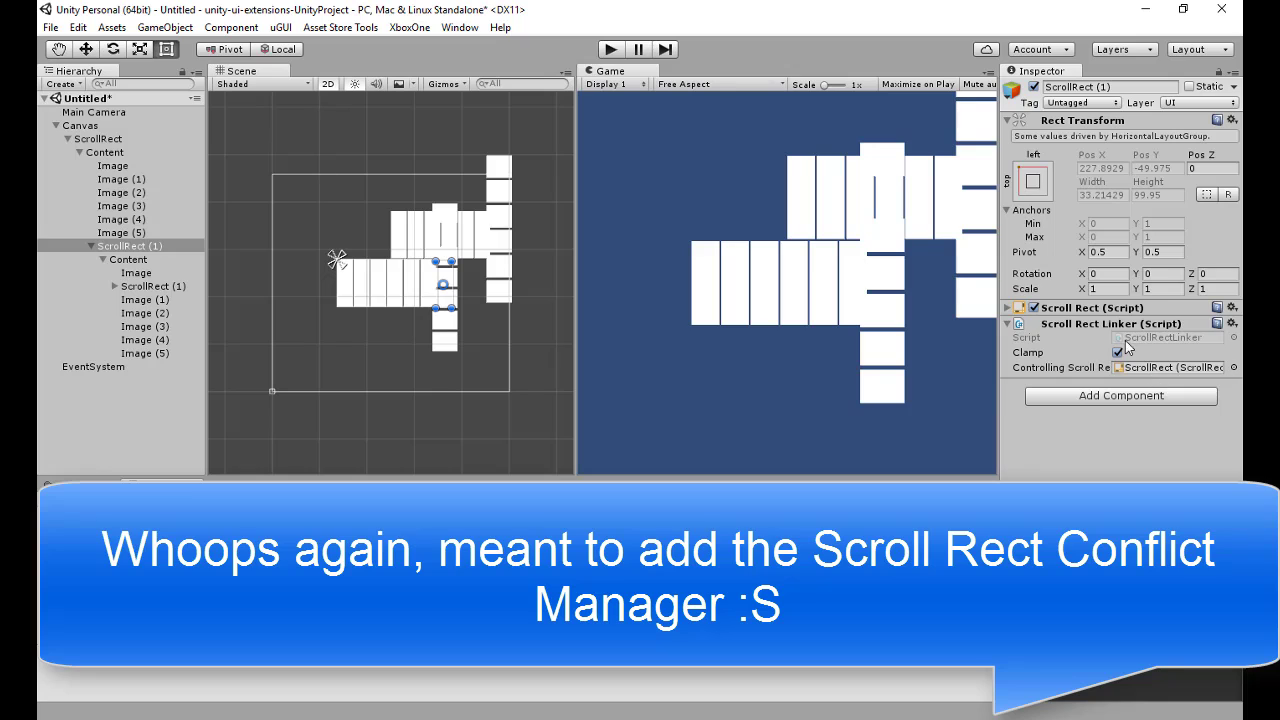
Replace the Scroll Rect Linker on the vertical ScrollRect (1) with a Scrollrect Conflict Manager whose parent is the outer ScrollRect
right_click(1128, 328)
left_click(1117, 400)
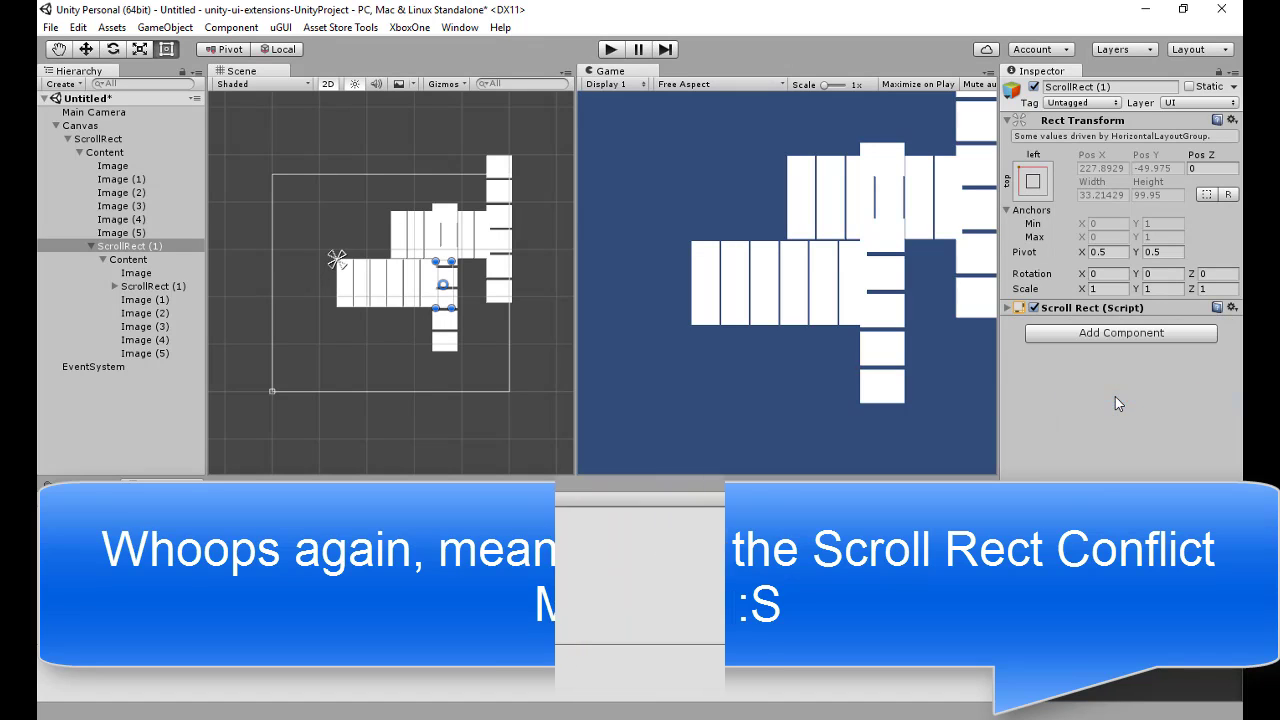
left_click(1108, 334)
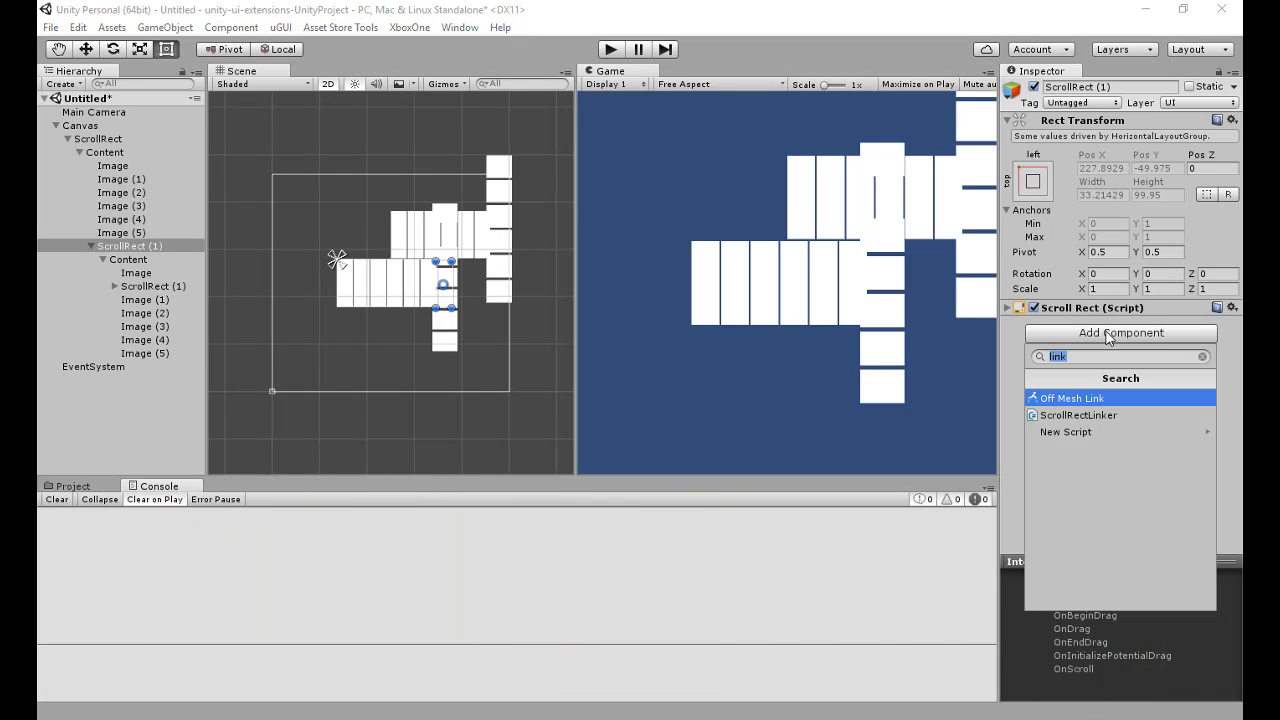
type("confli")
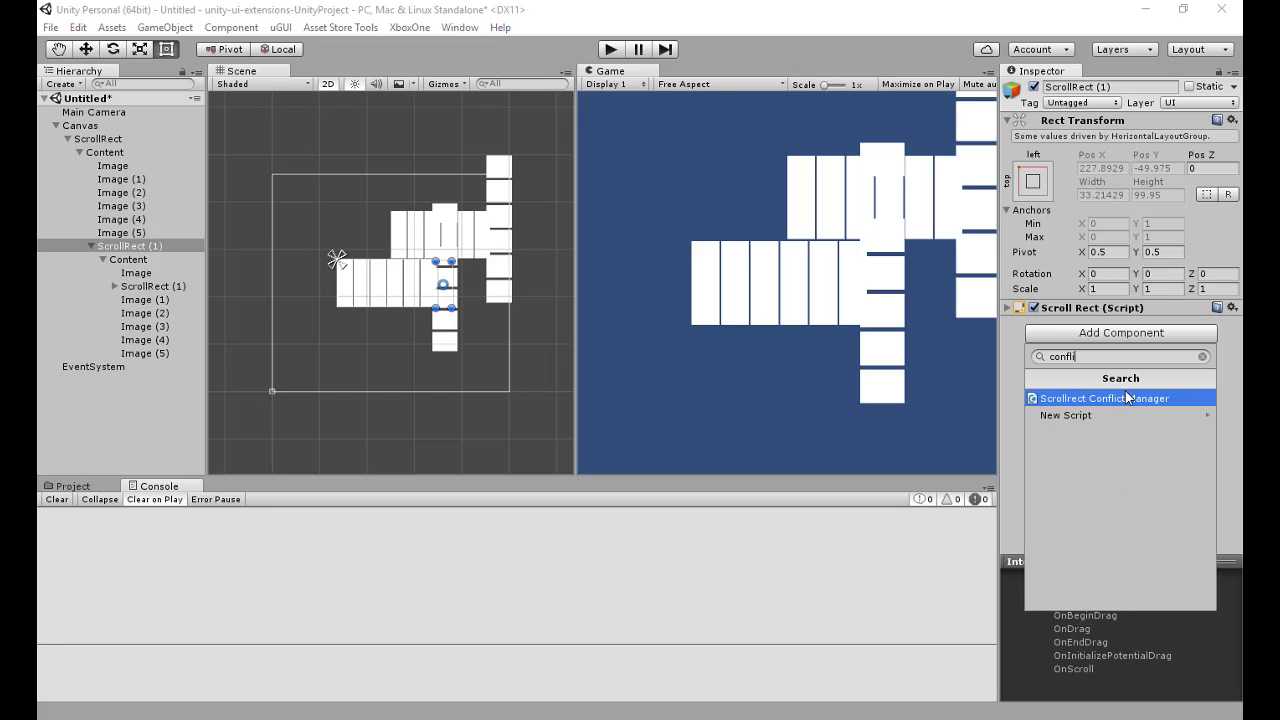
left_click(1127, 398)
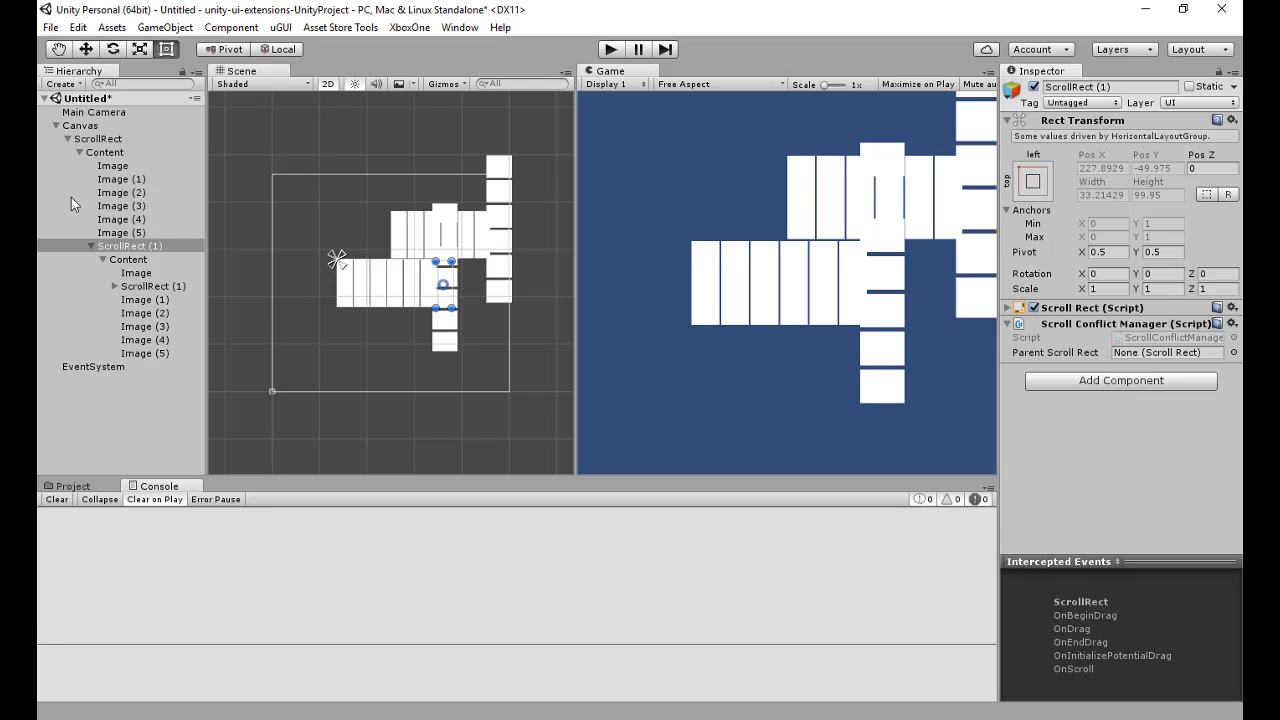
left_click_drag(111, 141, 1172, 362)
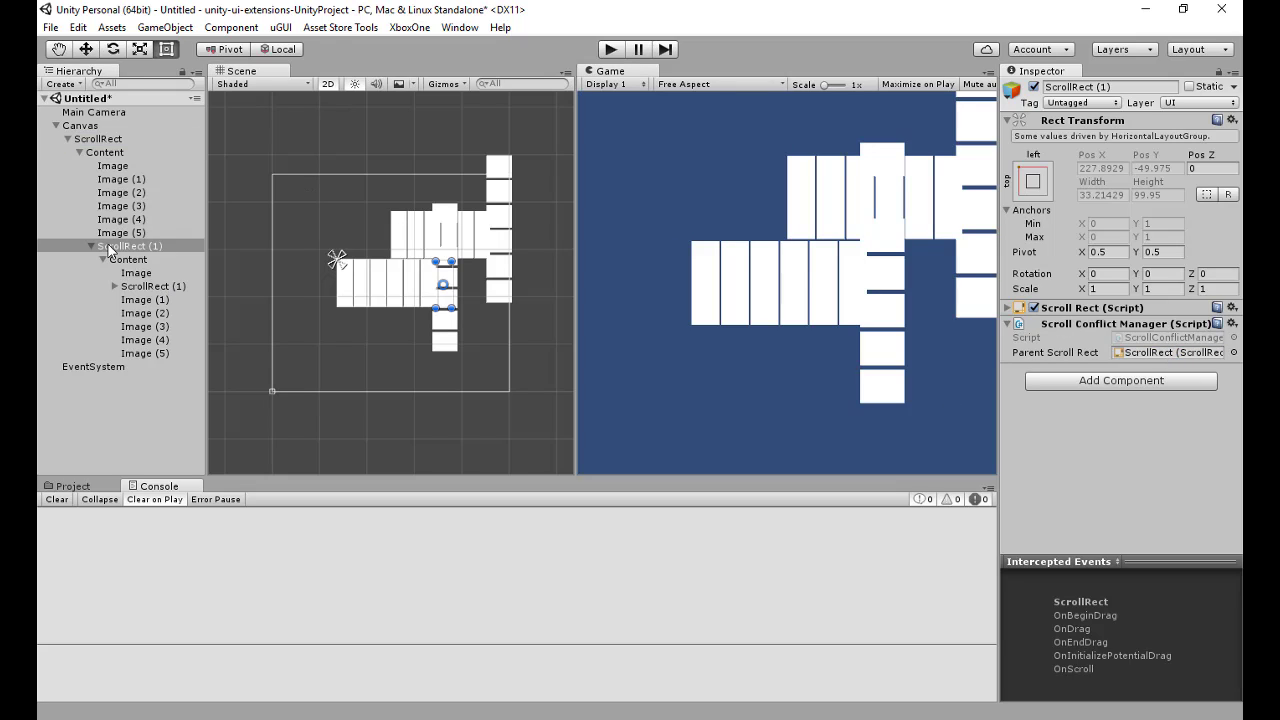
Add a Scrollrect Conflict Manager to the horizontal ScrollRect (1) inside the vertical Content, with the vertical ScrollRect (1) as its parent scroll rect
left_click(145, 286)
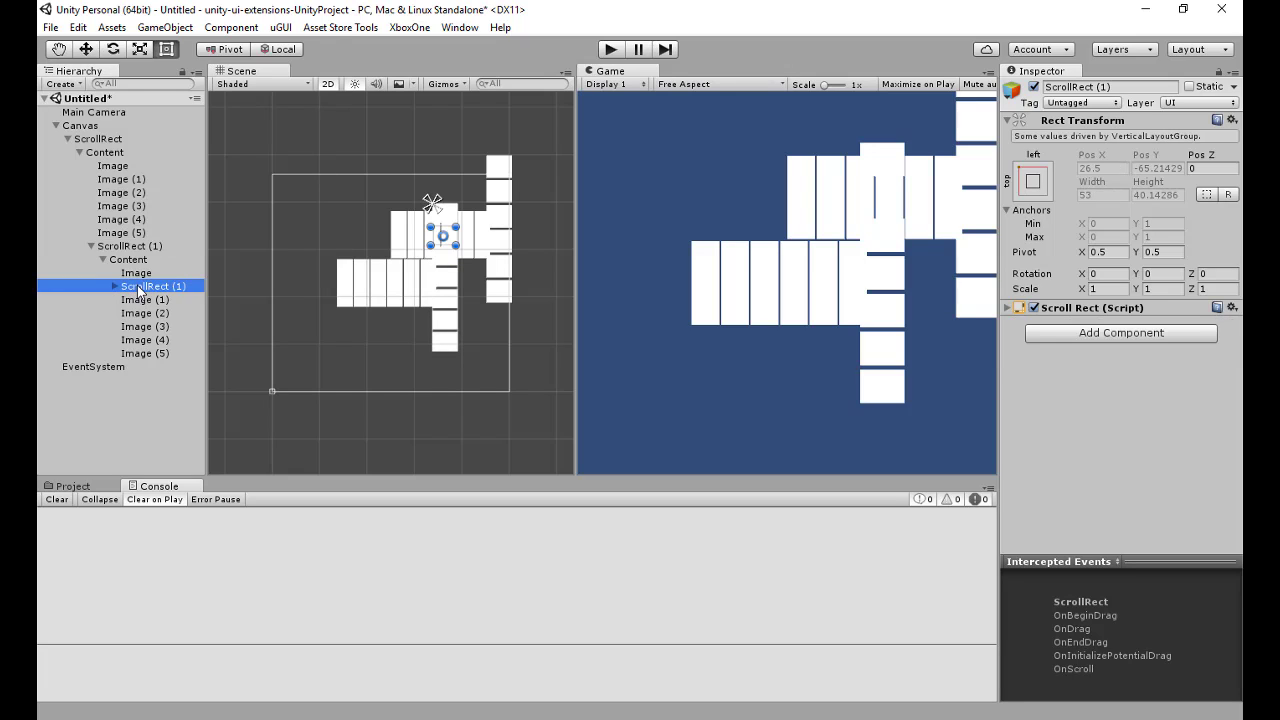
left_click(1140, 334)
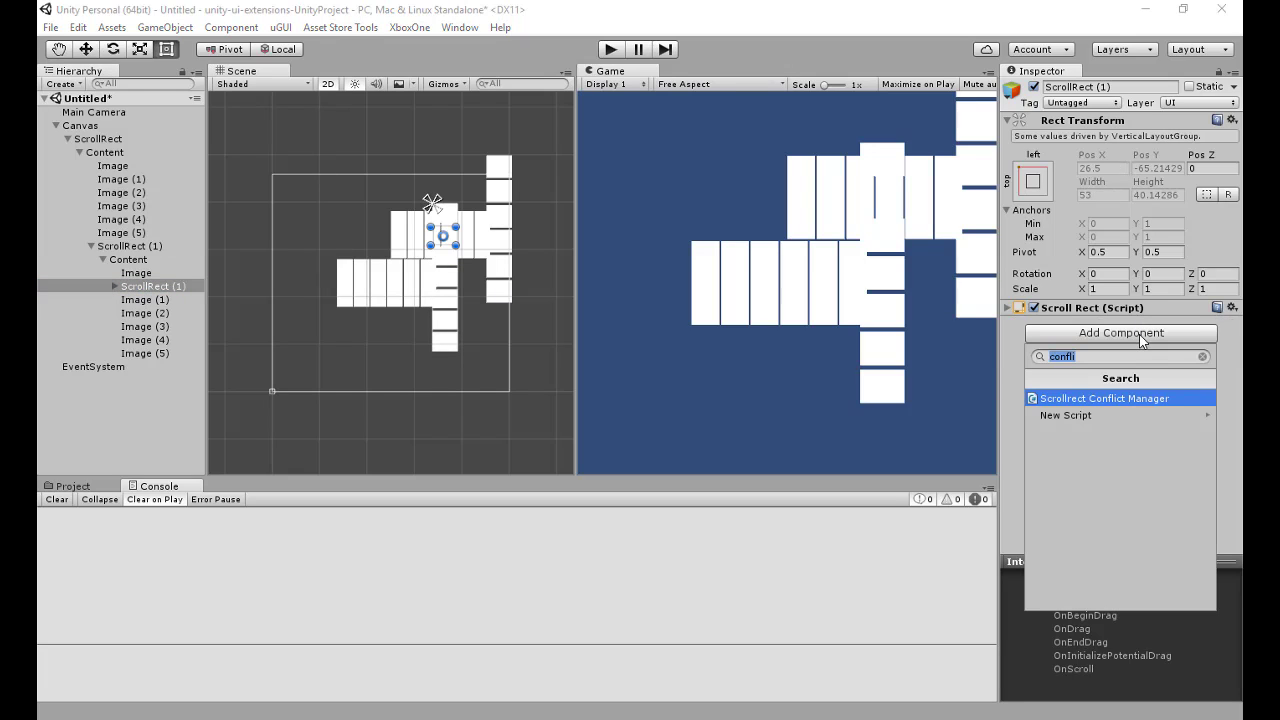
left_click(1135, 398)
left_click_drag(113, 249, 1166, 360)
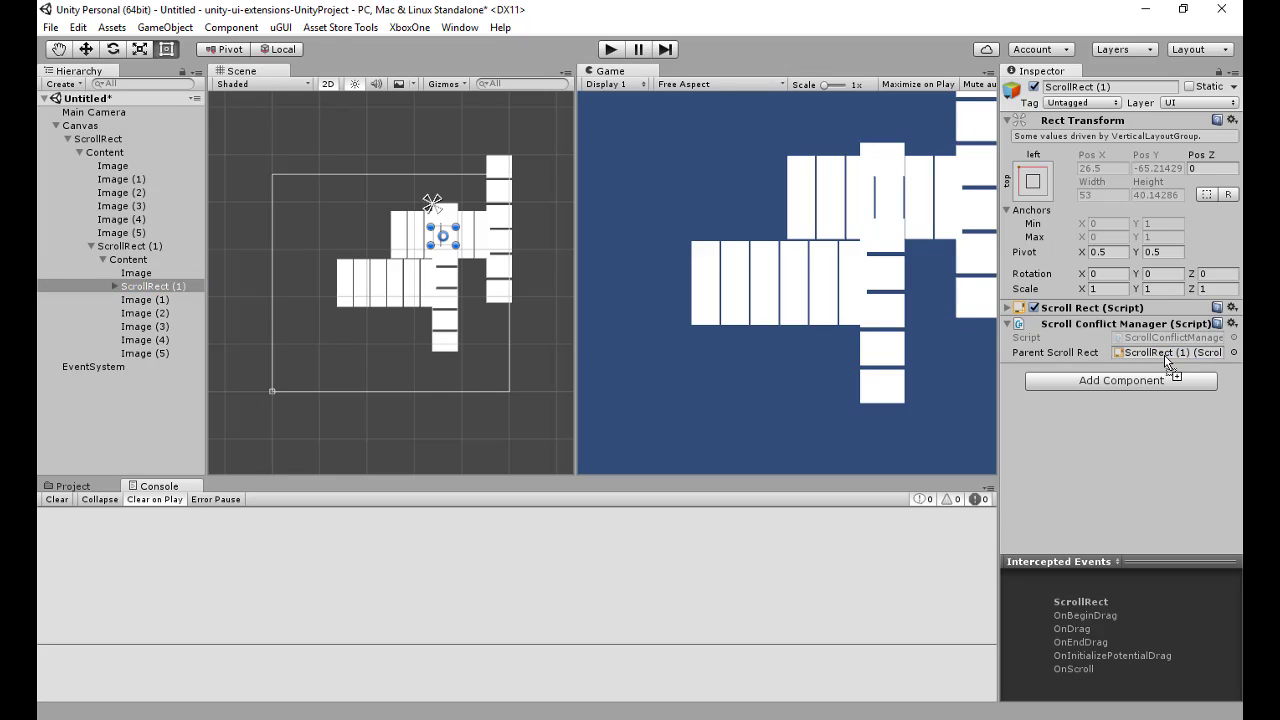
Add a Scrollrect Conflict Manager to the innermost vertical ScrollRect and assign the horizontal ScrollRect (1) directly above it as parent scroll rect
left_click(118, 289)
left_click(115, 287)
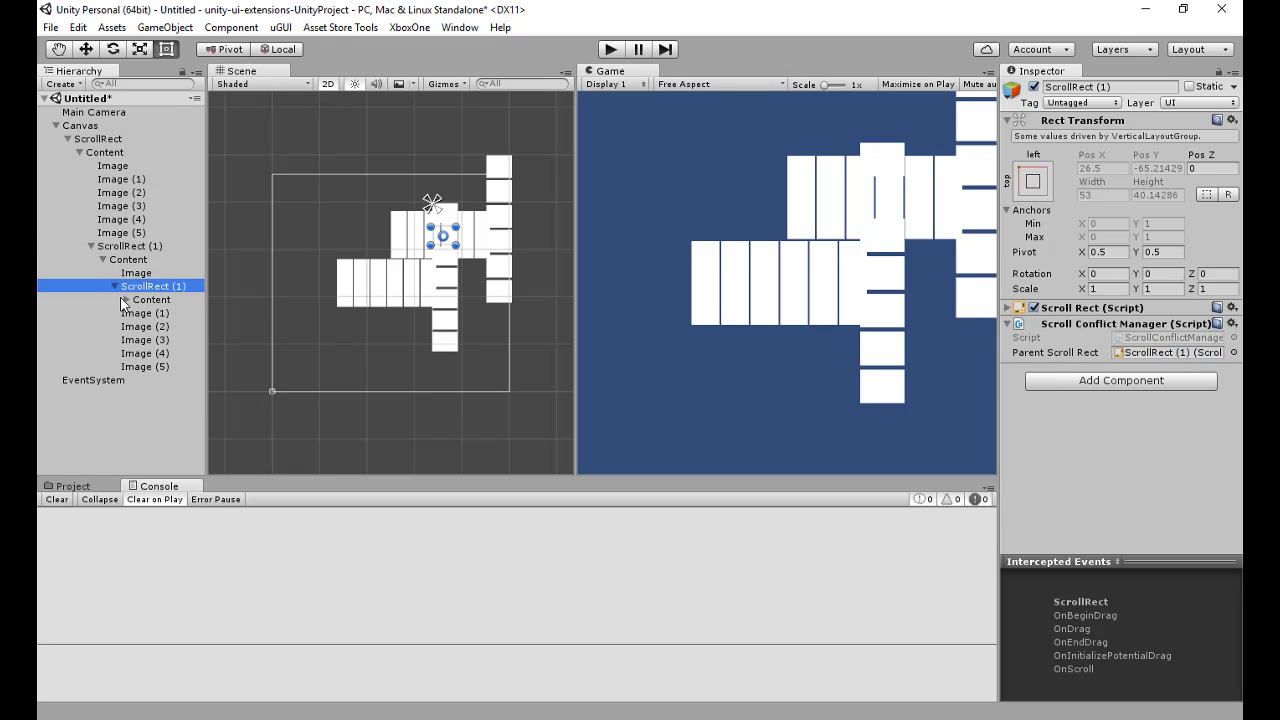
left_click(125, 299)
left_click(144, 407)
left_click(172, 394)
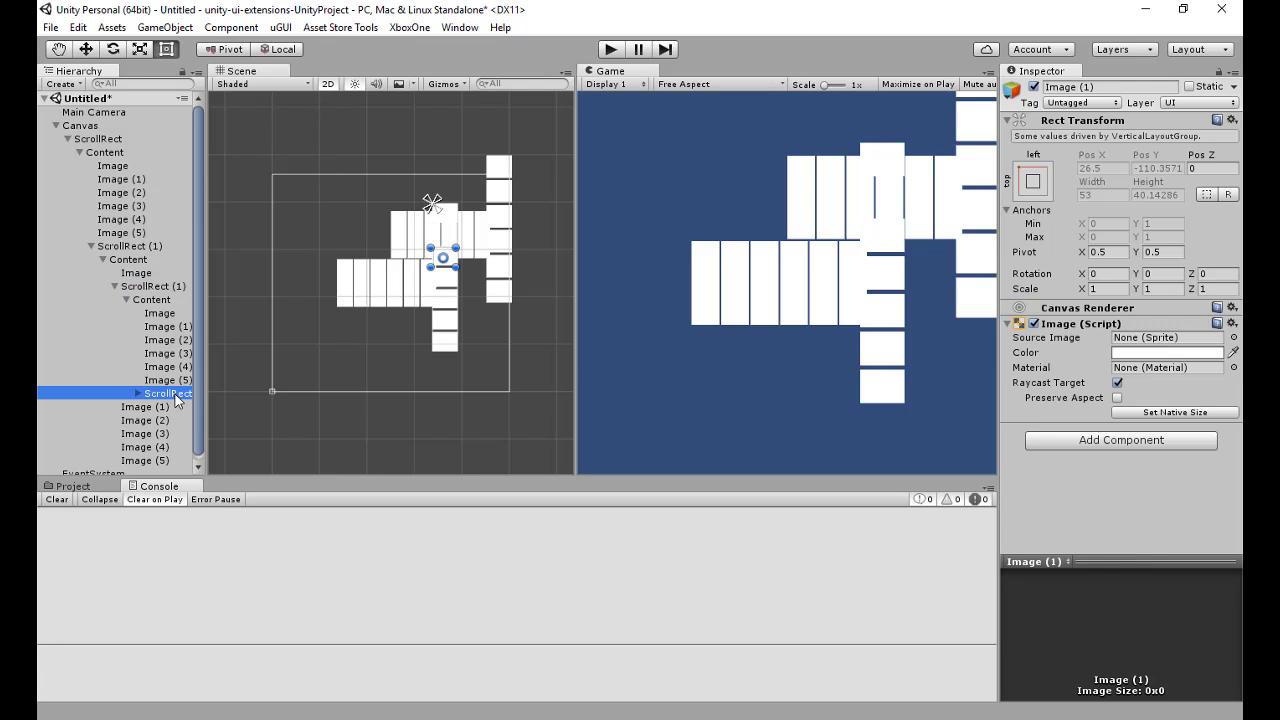
left_click(1081, 340)
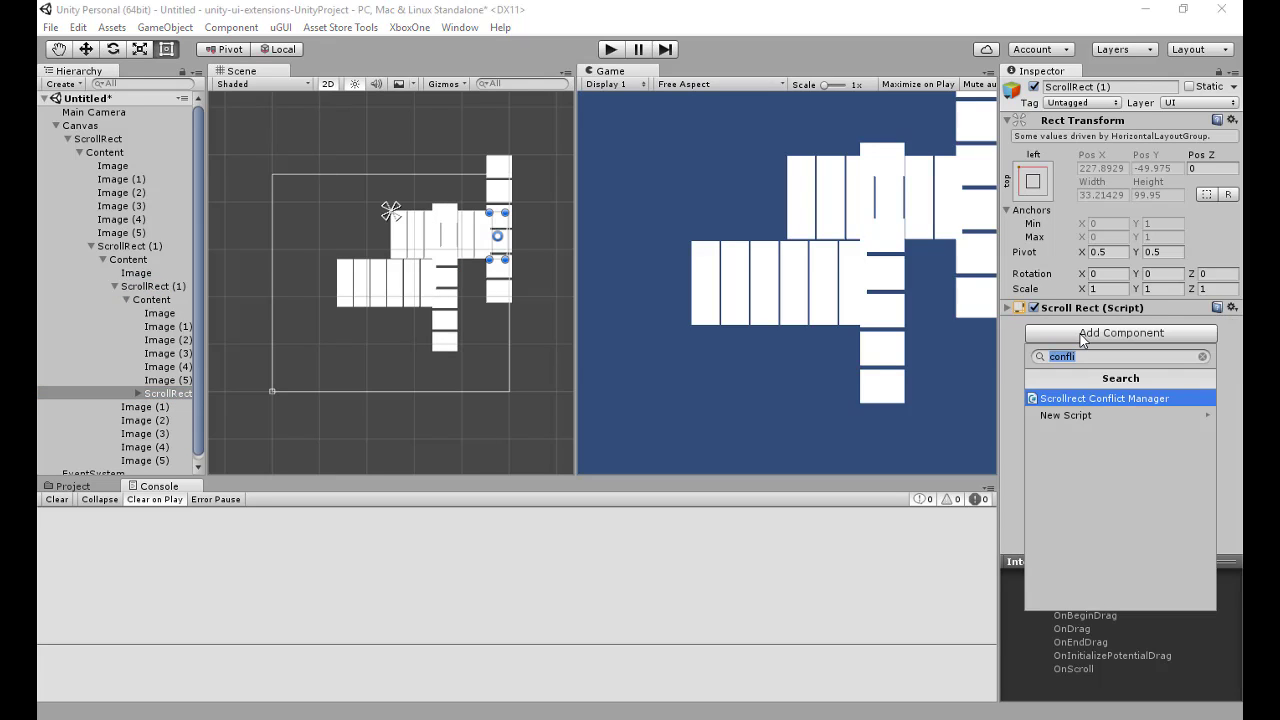
left_click(1108, 400)
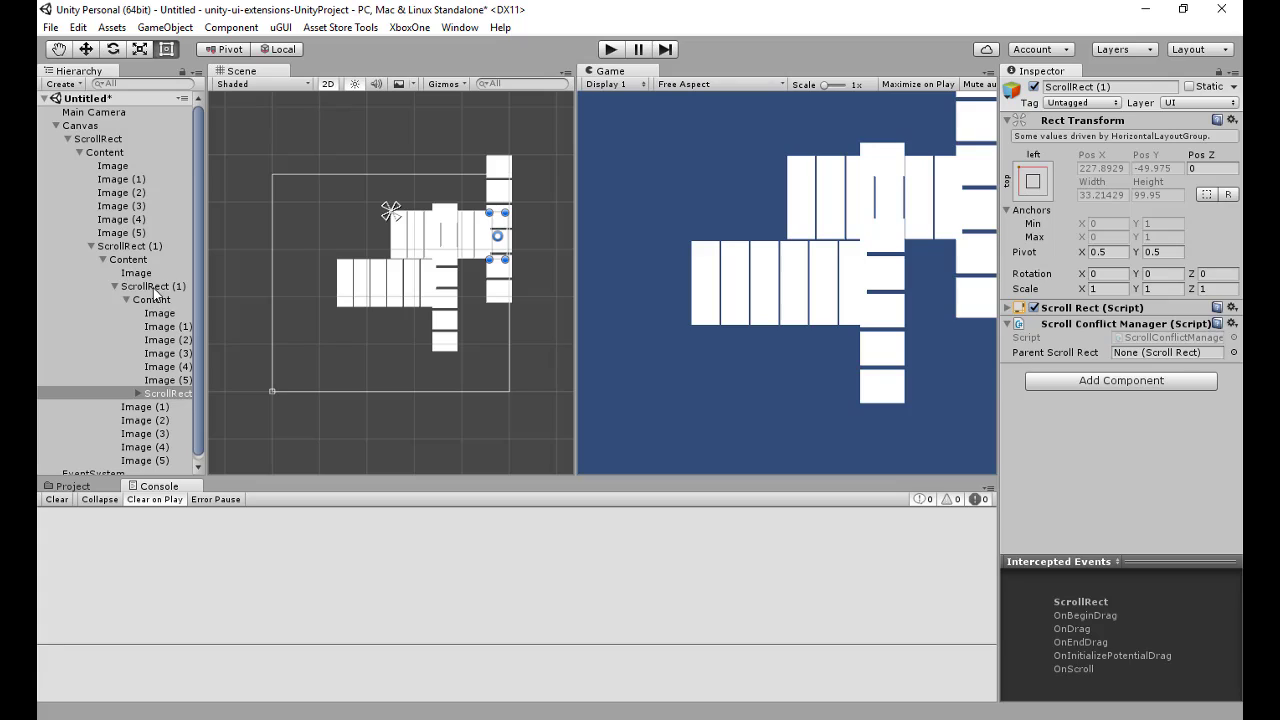
left_click_drag(155, 287, 1172, 353)
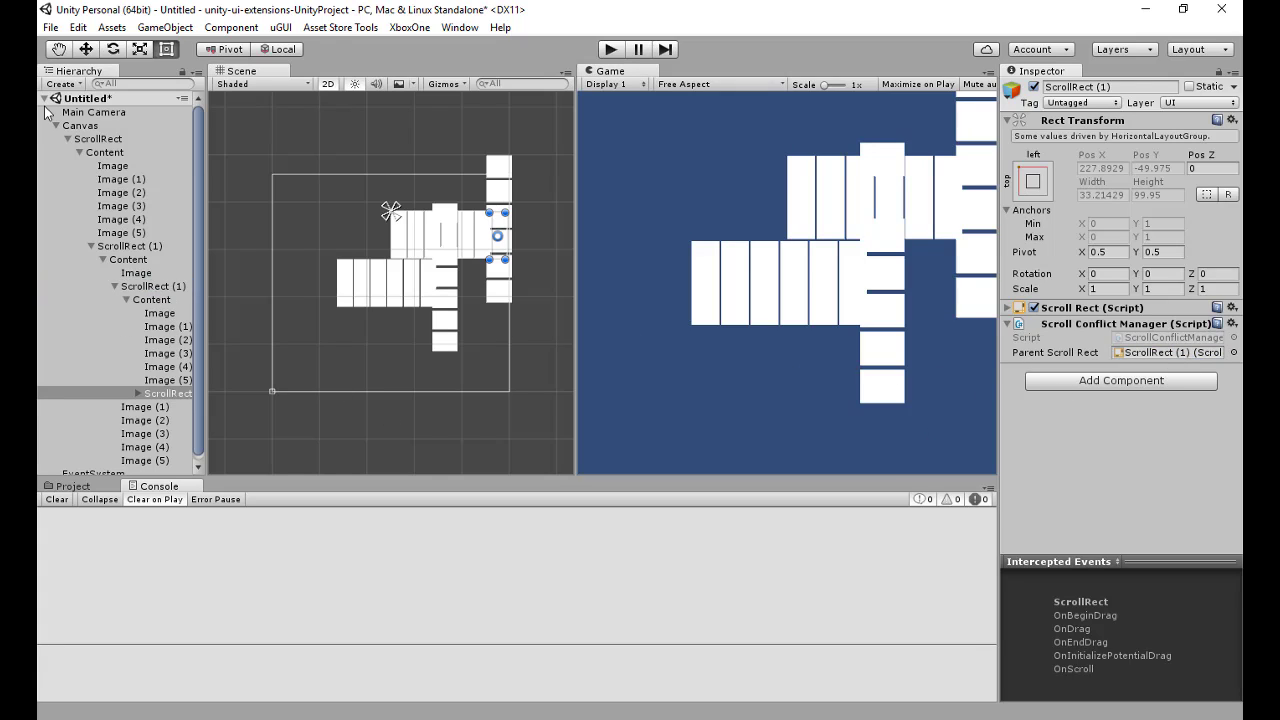
Test scrolling the nested horizontal and vertical scroll rects with their conflict managers in play mode, then stop the game
left_click(607, 48)
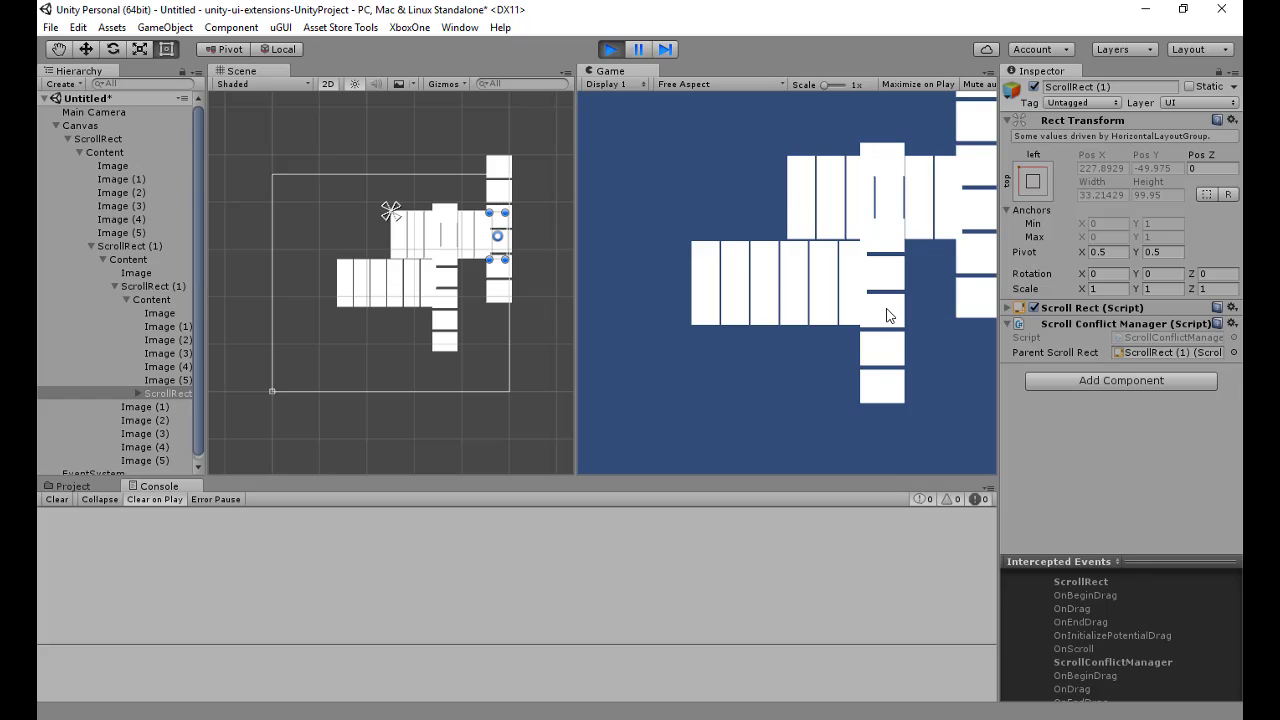
left_click_drag(875, 317, 770, 300)
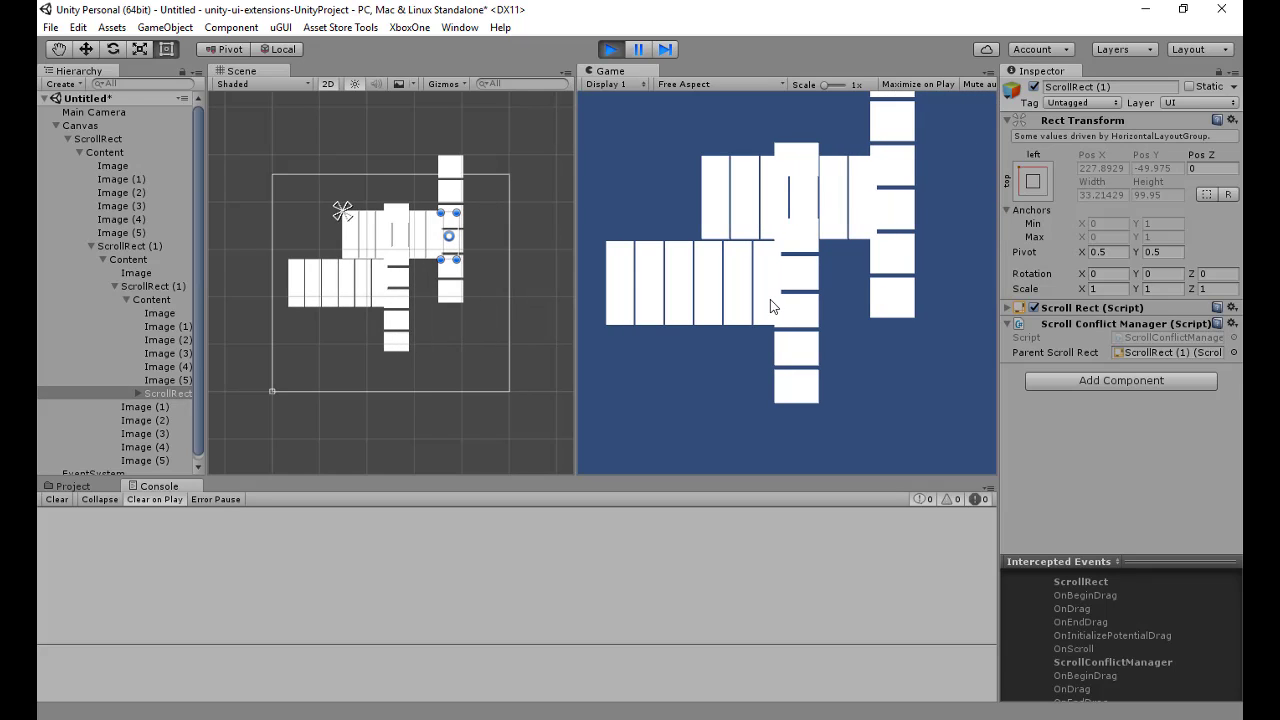
scroll(770, 299, "down", 1)
scroll(814, 309, "down", 2)
scroll(830, 385, "down", 2)
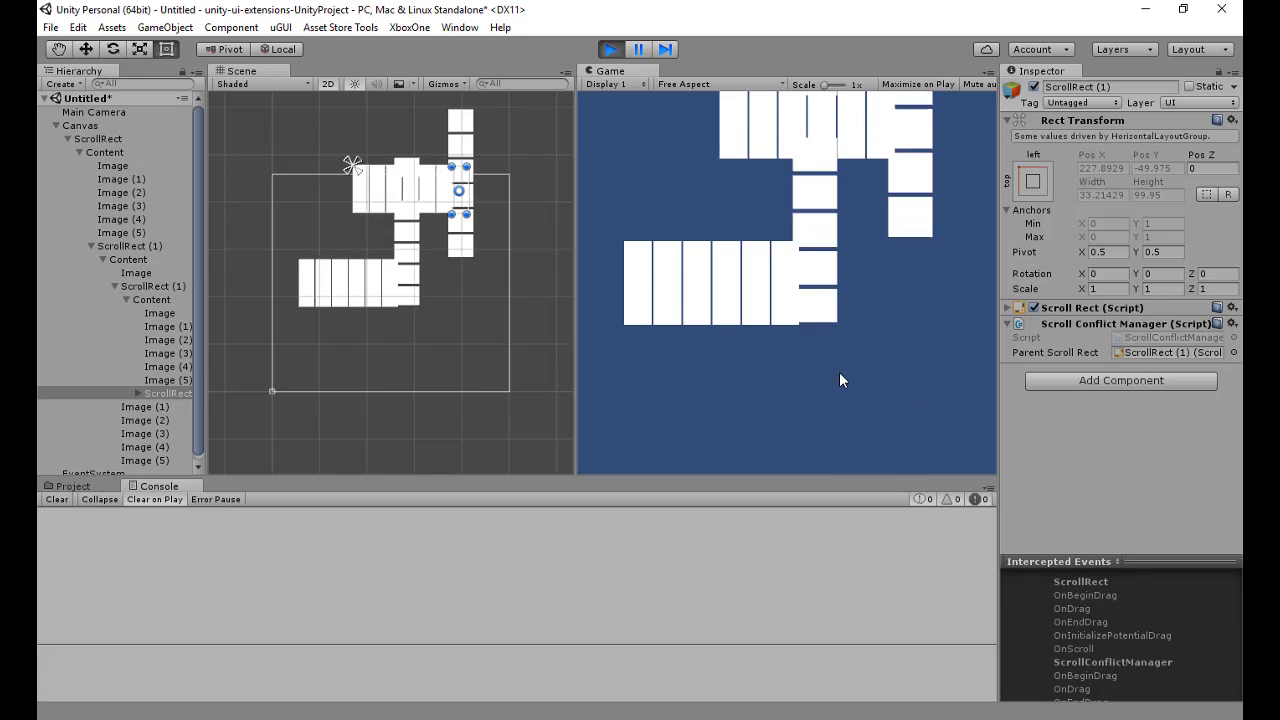
scroll(855, 400, "up", 5)
scroll(850, 300, "down", 5)
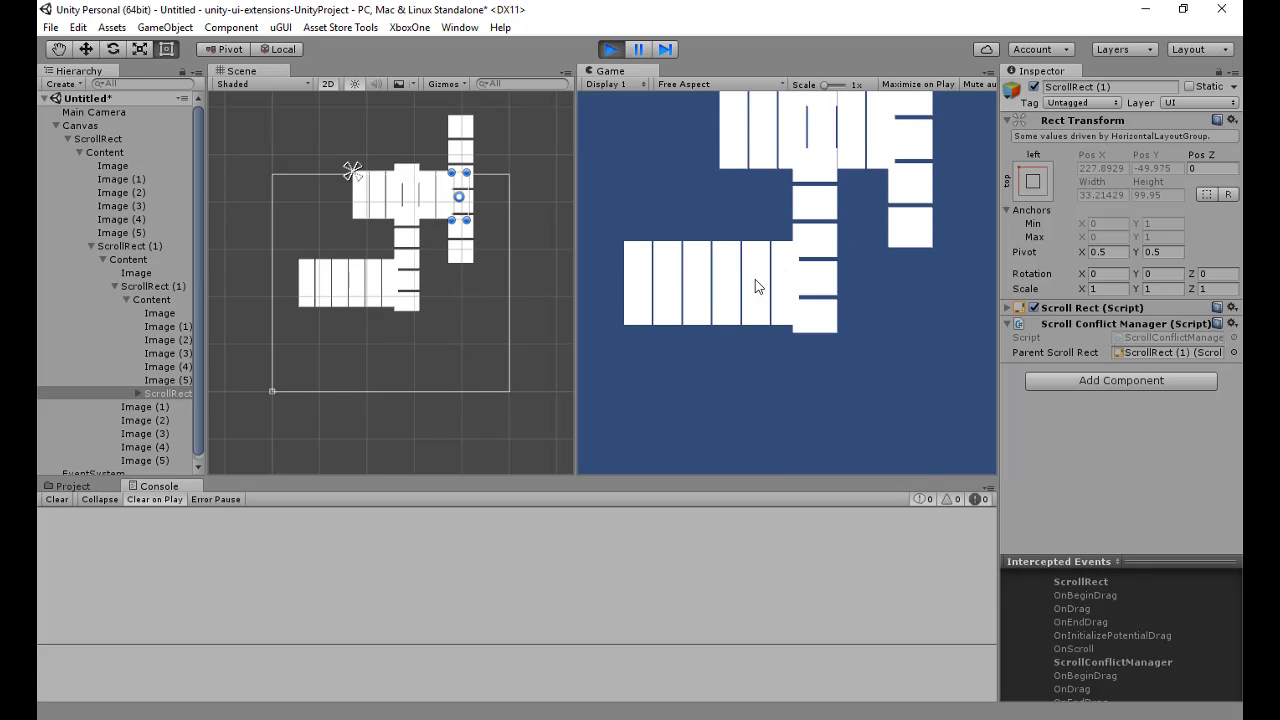
scroll(706, 277, "down", 2)
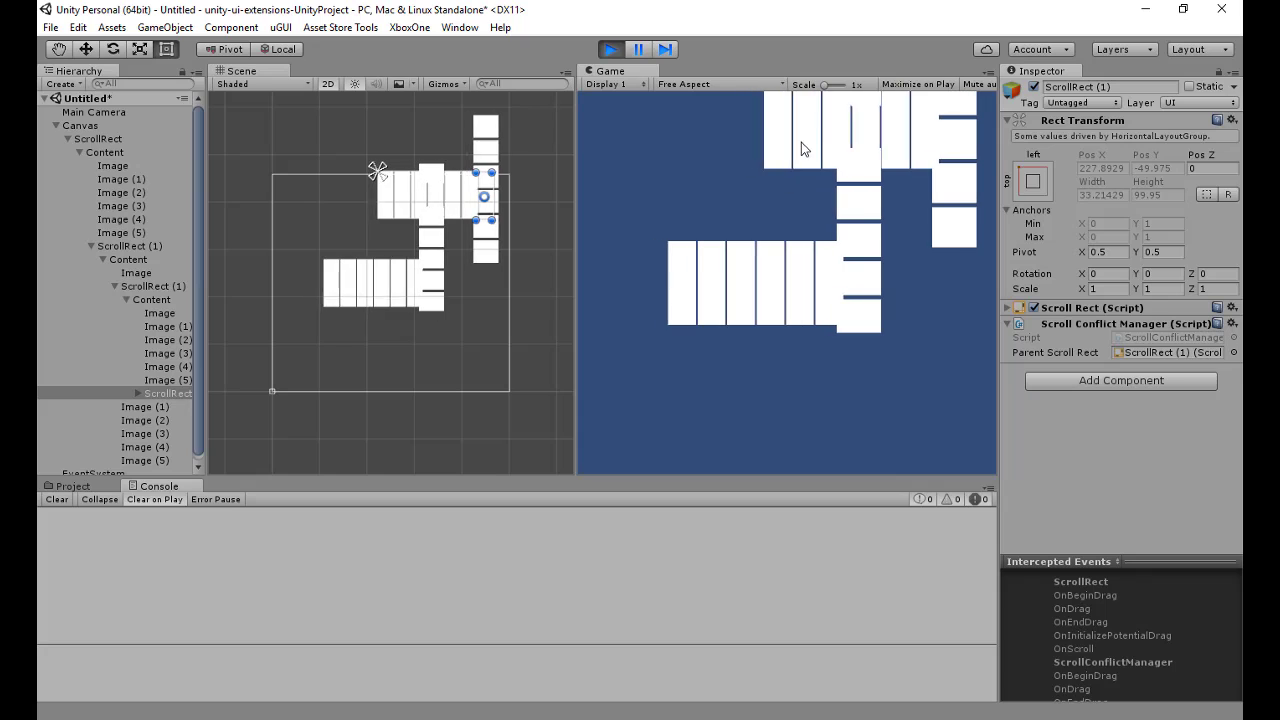
scroll(801, 142, "up", 2)
scroll(800, 137, "up", 2)
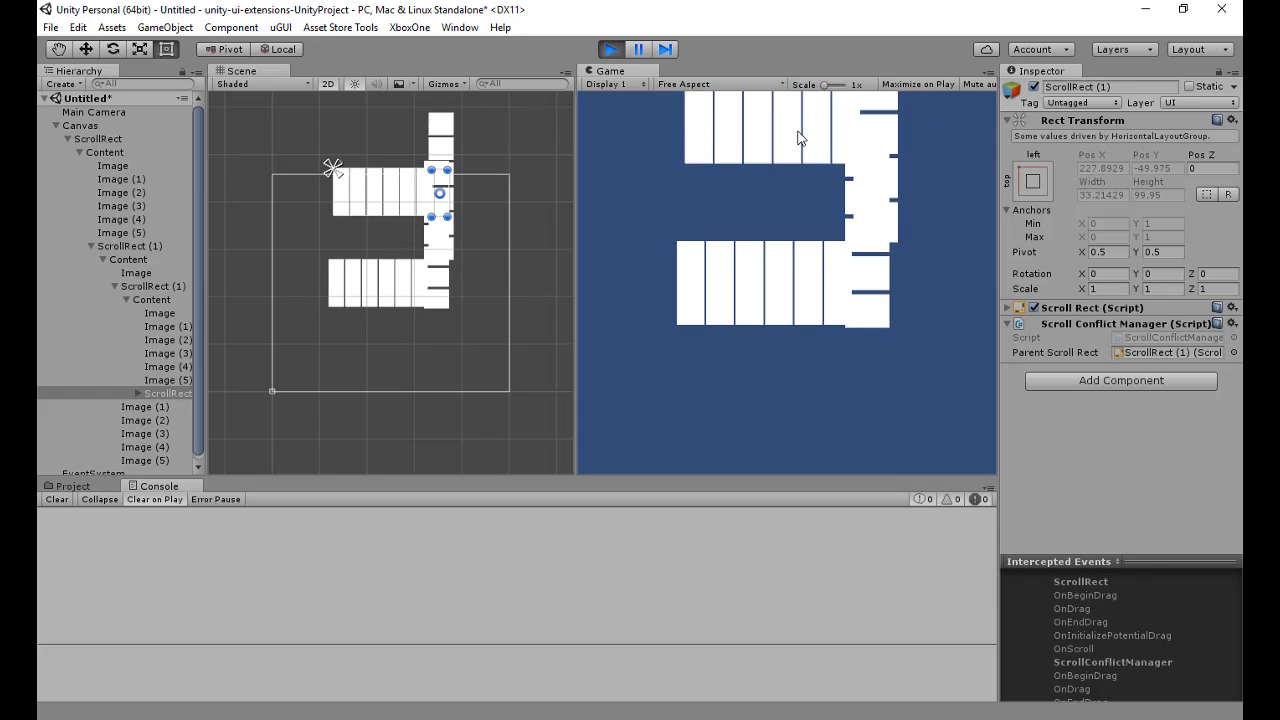
scroll(897, 150, "up", 3)
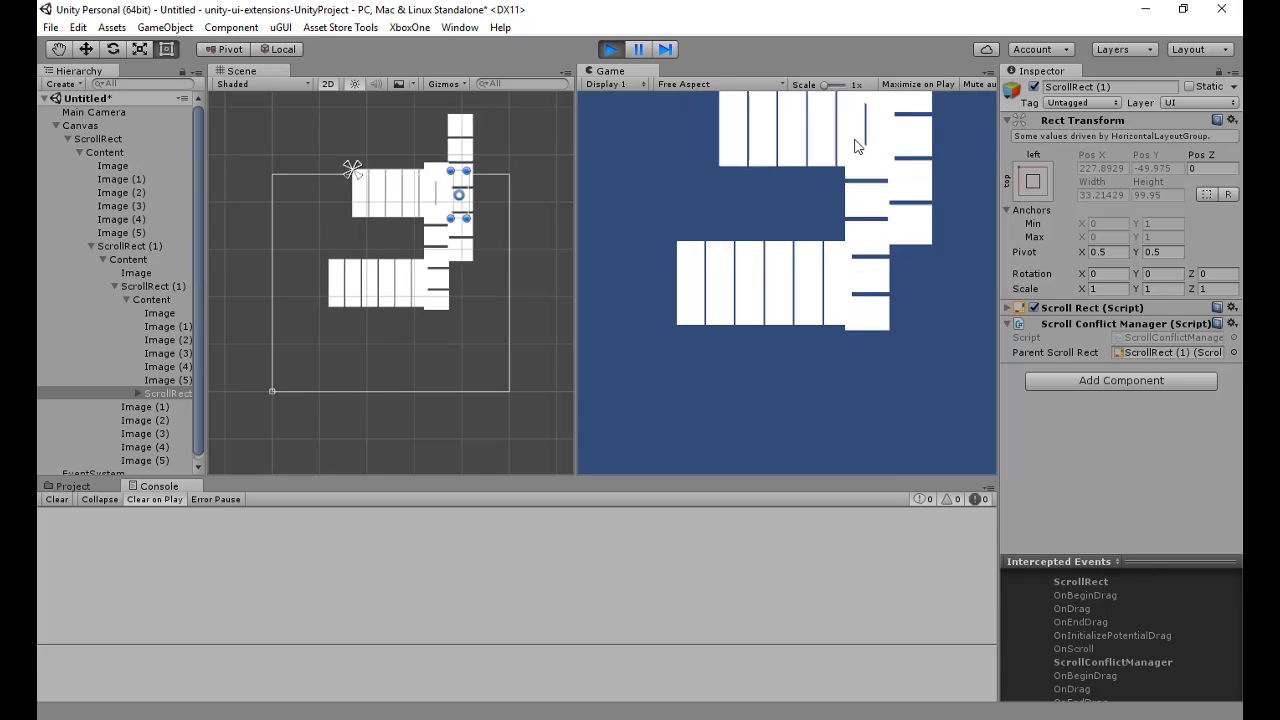
scroll(897, 140, "up", 2)
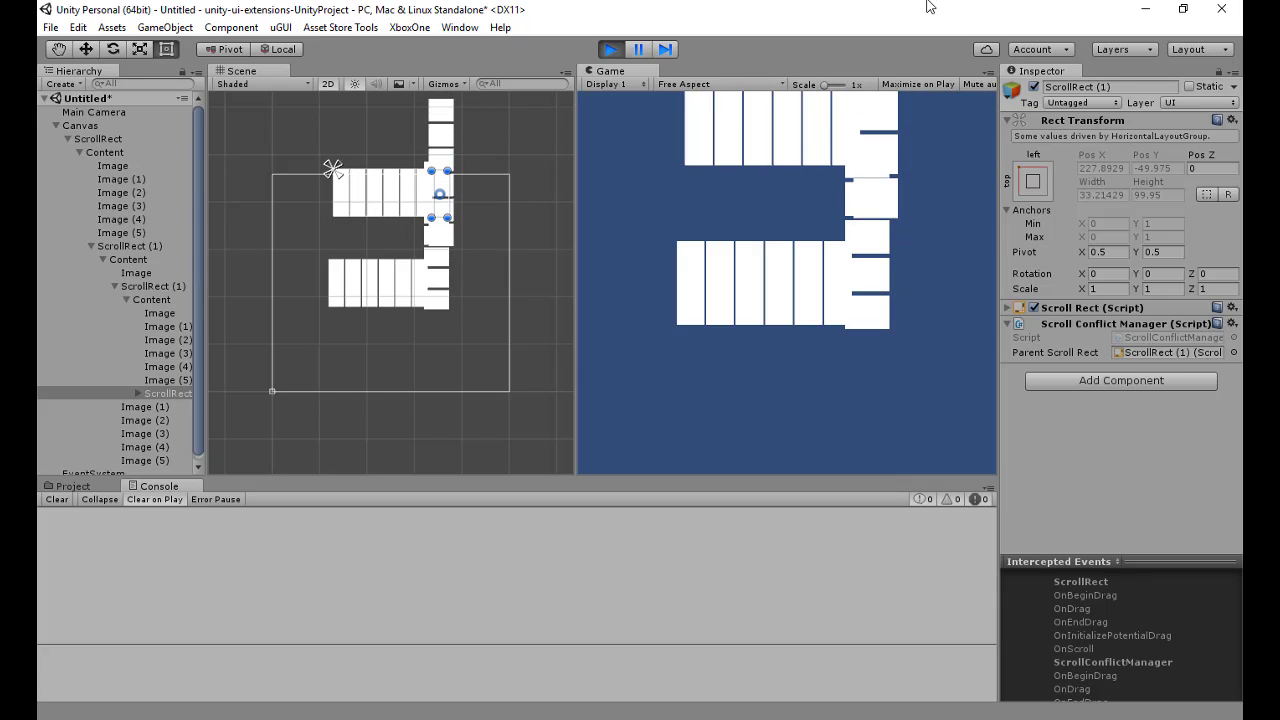
left_click(603, 48)
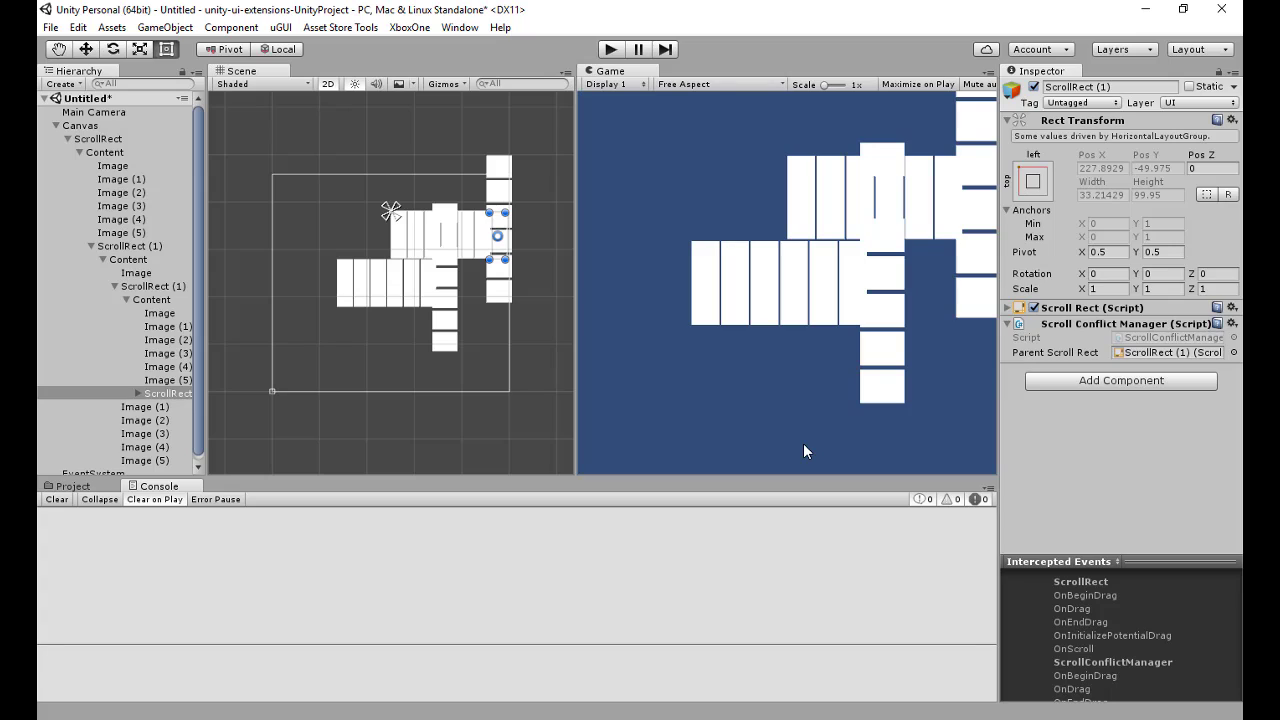